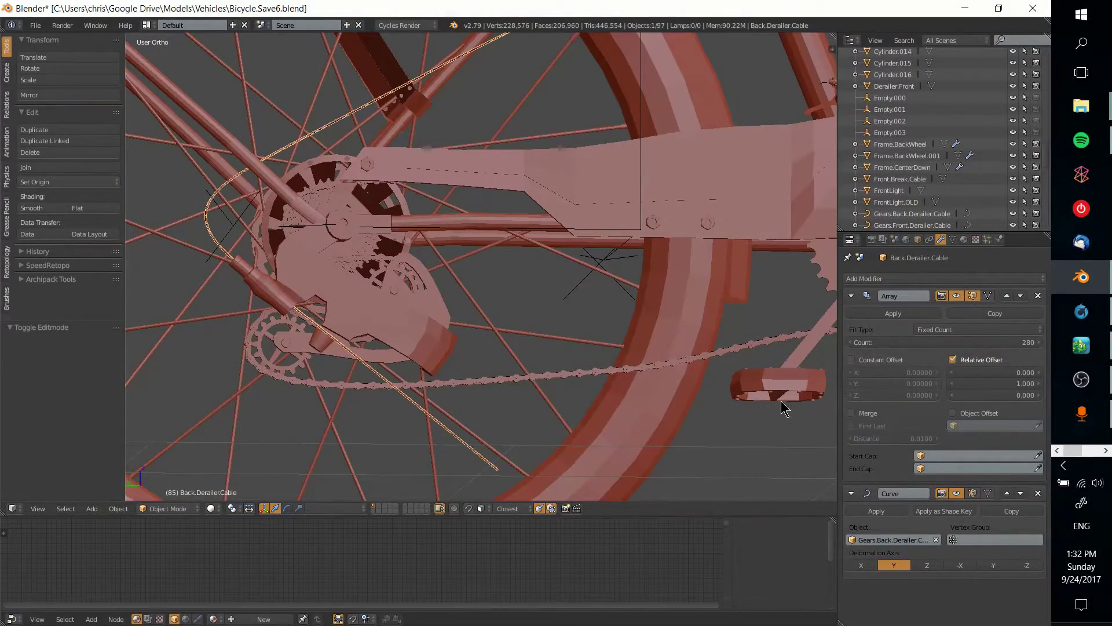
- Examine the bicycle's rear wheel, derailleur, chain and chain guard from several angles
scroll(719, 400, "down", 6)
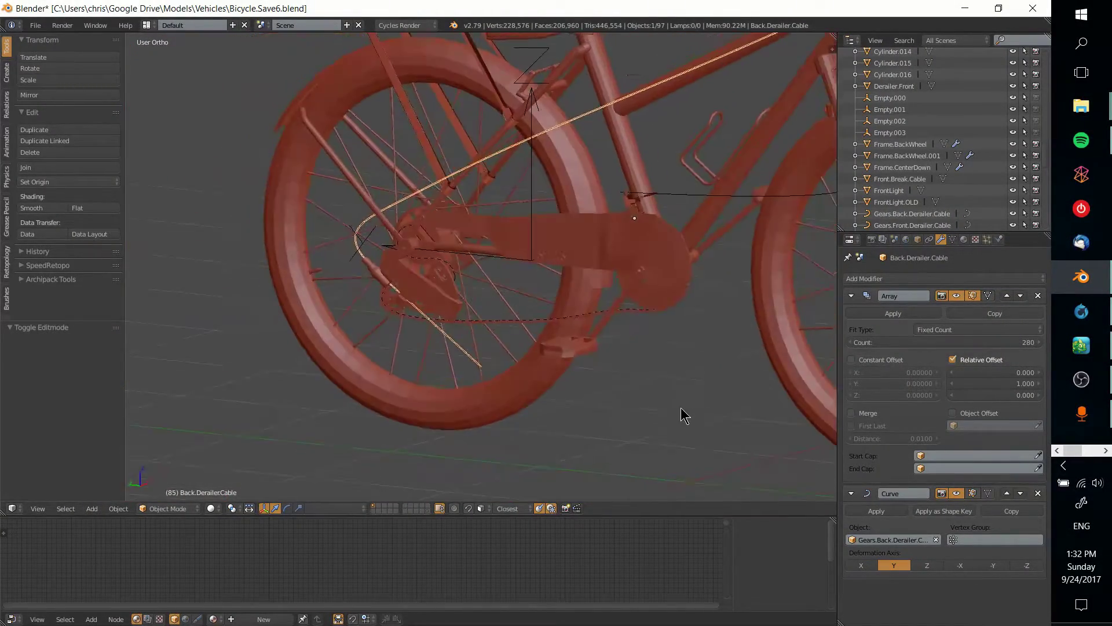
scroll(684, 416, "down", 5)
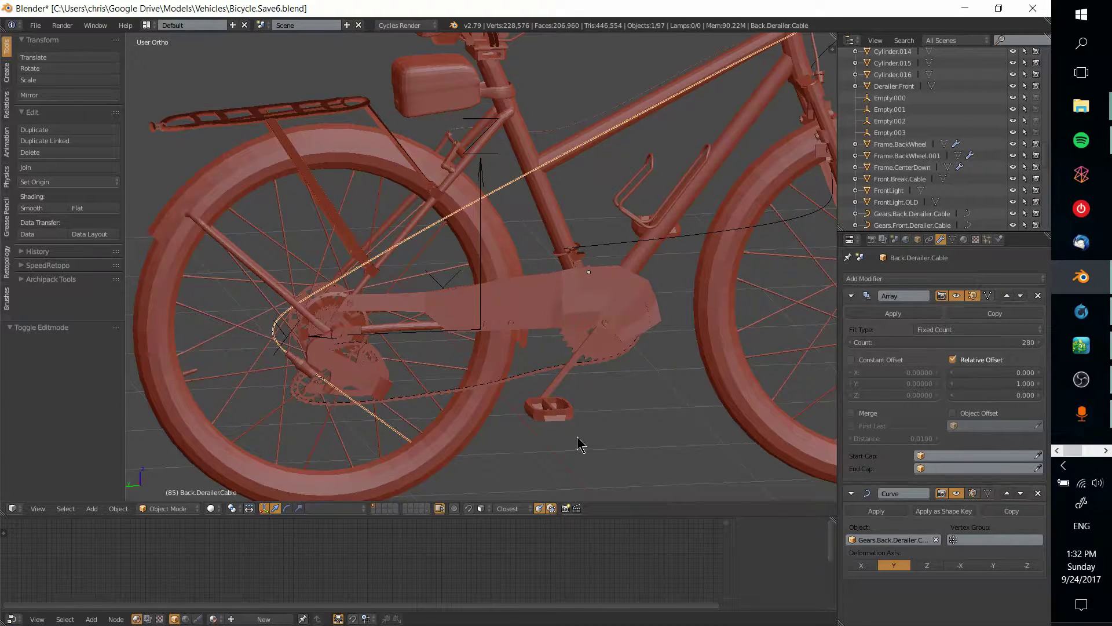
middle_click_drag(577, 436, 623, 433)
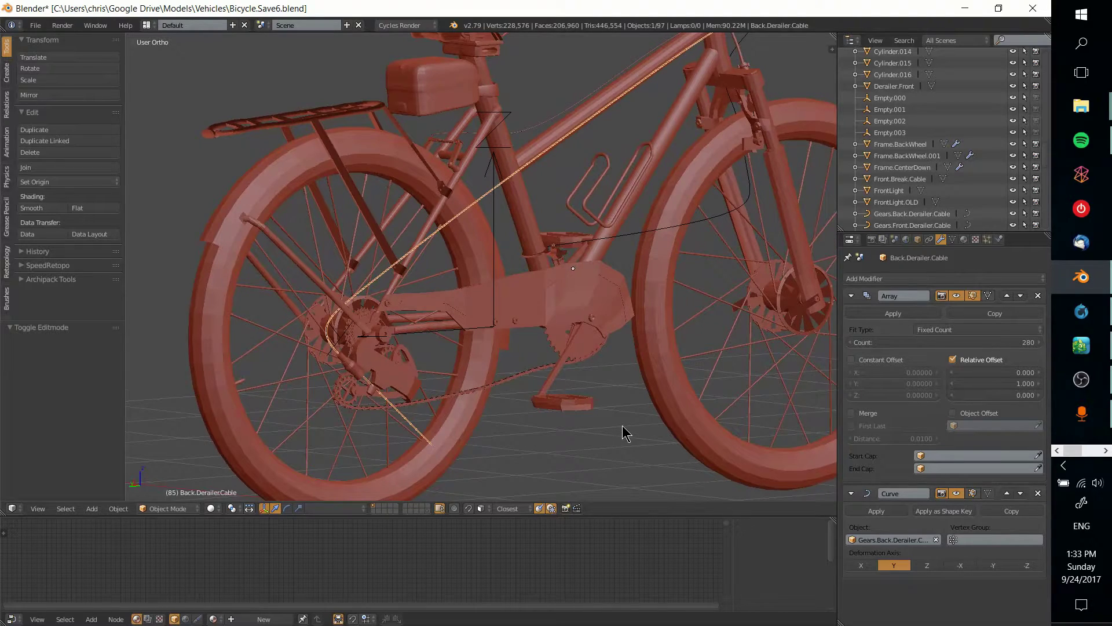
scroll(608, 422, "up", 3)
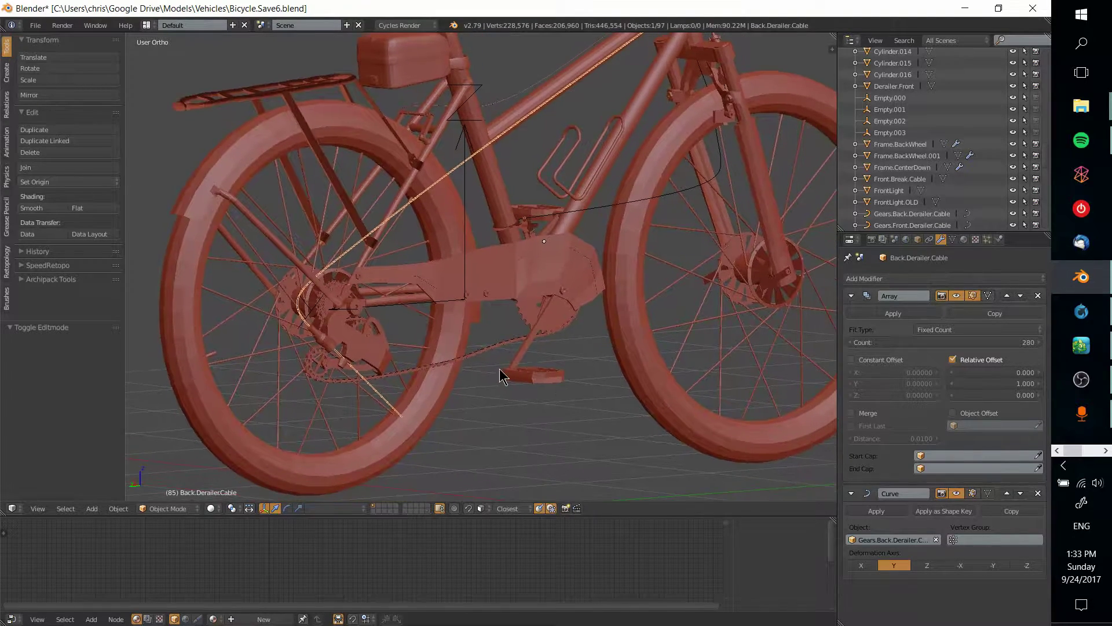
scroll(524, 429, "down", 1)
scroll(528, 365, "up", 4)
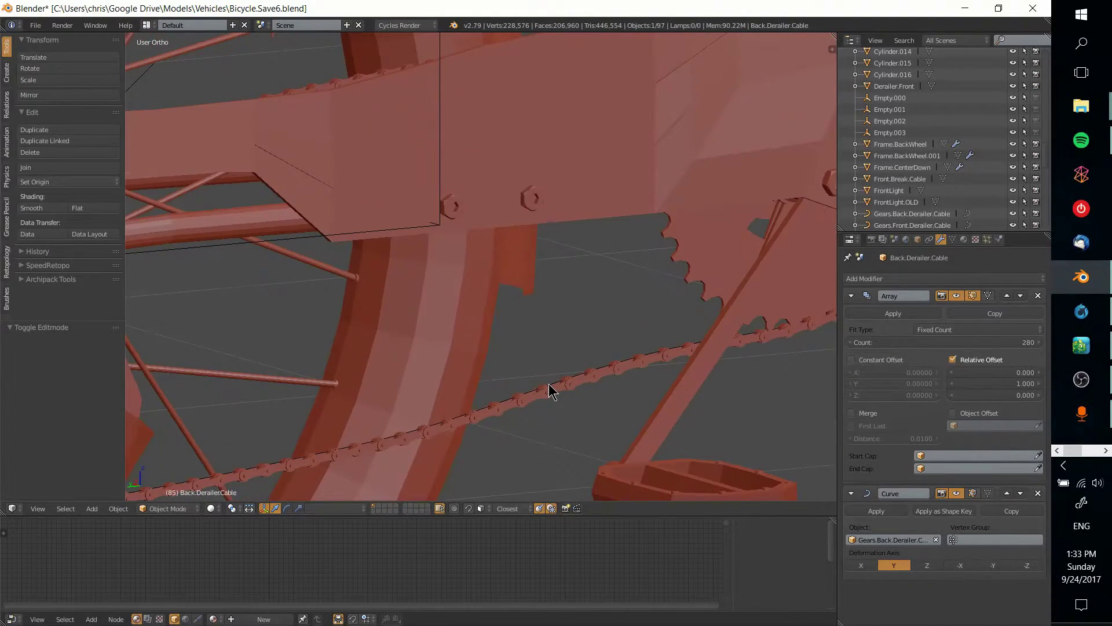
scroll(372, 278, "down", 3)
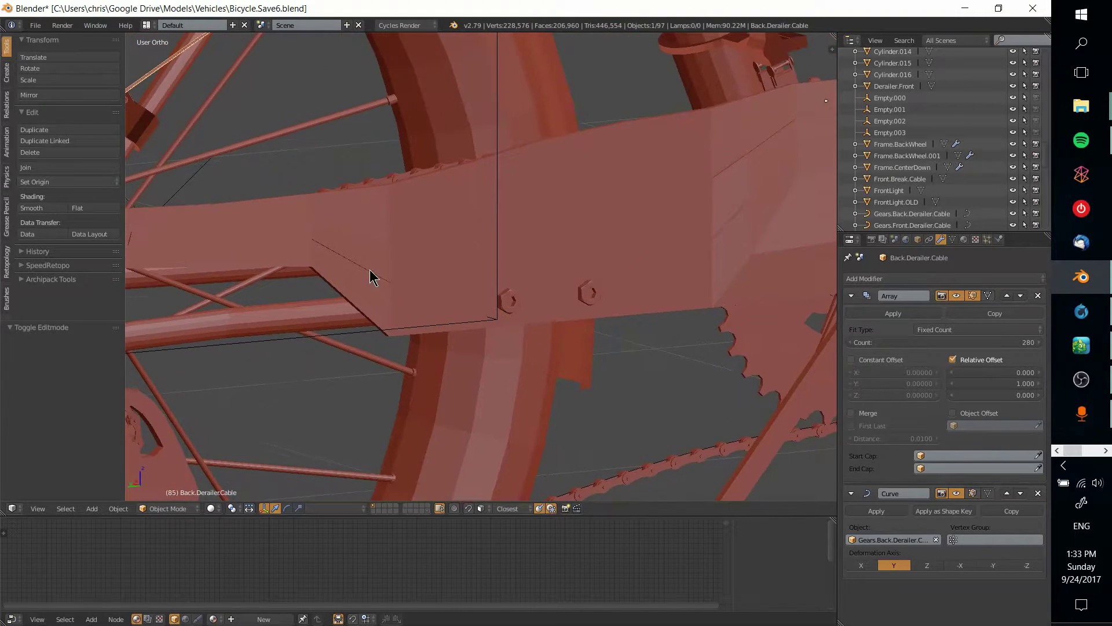
scroll(391, 317, "down", 2)
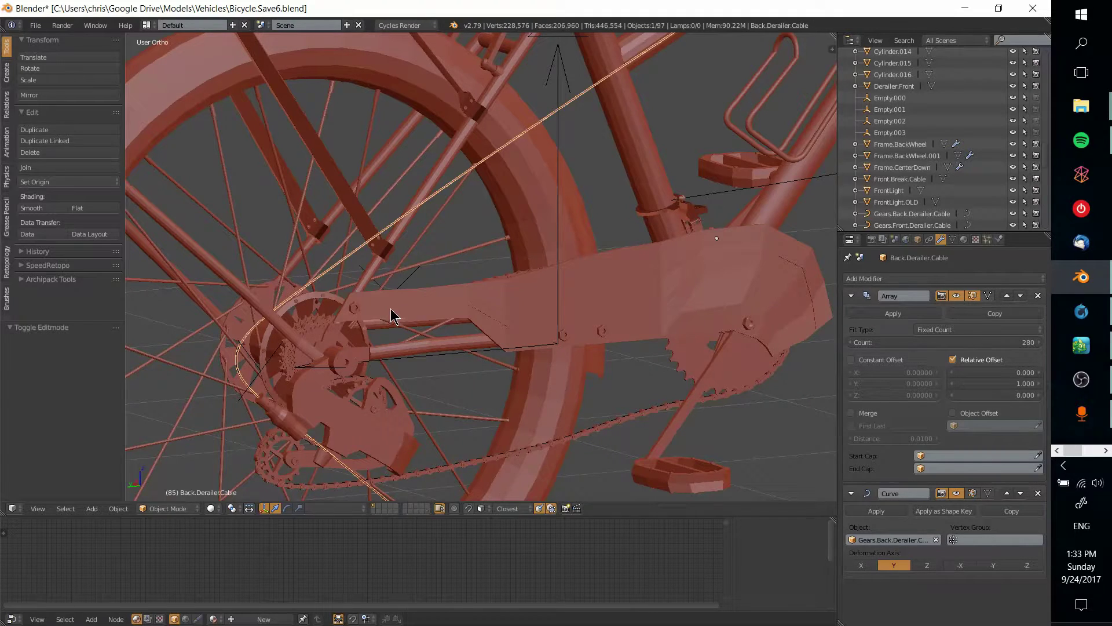
middle_click_drag(400, 305, 608, 312)
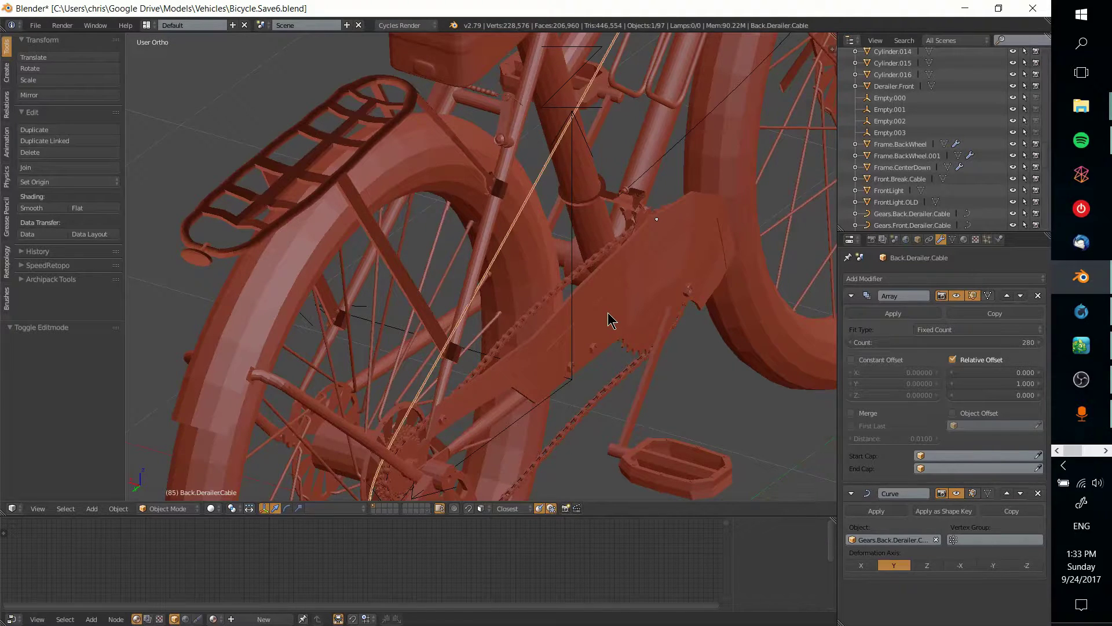
middle_click_drag(628, 397, 475, 264, "shift")
- Move the chain link object and its curve path to layer 8 and display only that layer
right_click(493, 300)
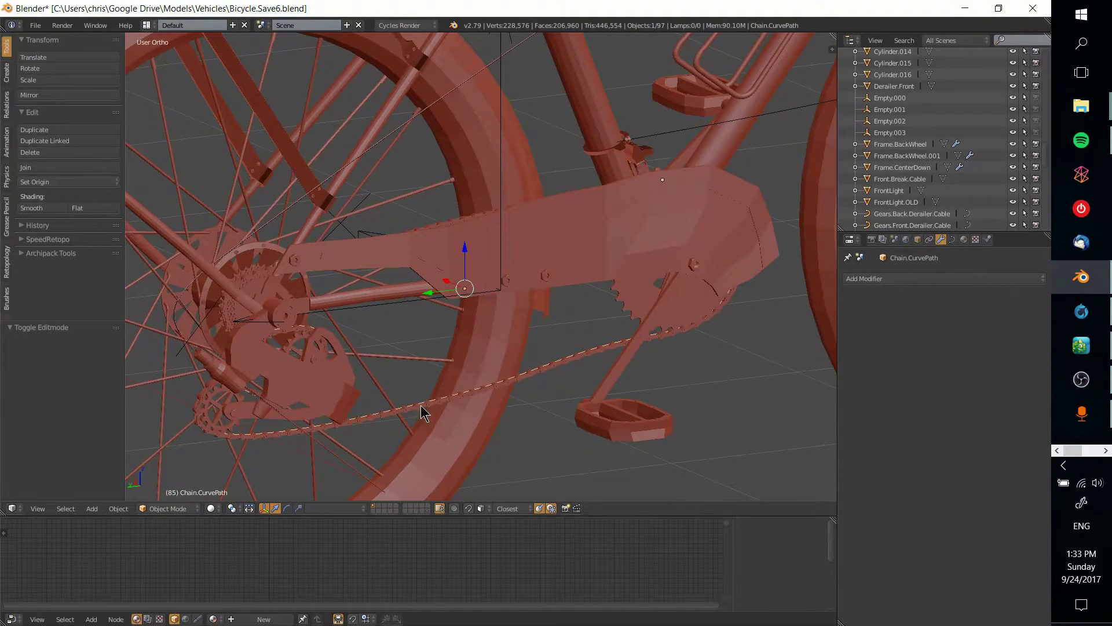
right_click(545, 374)
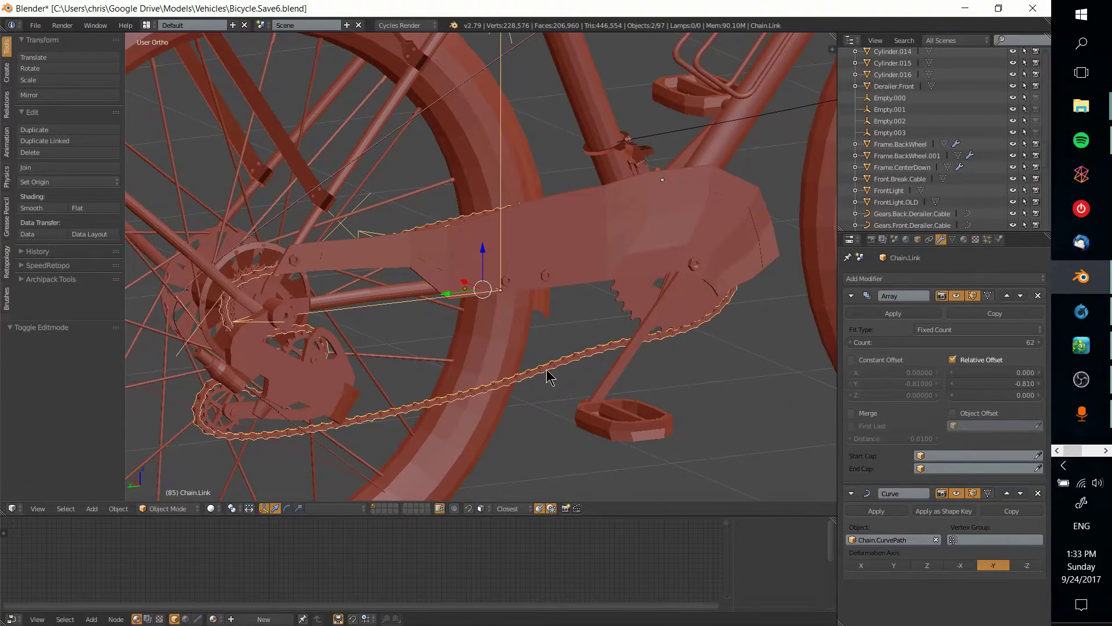
key("m")
left_click(701, 404)
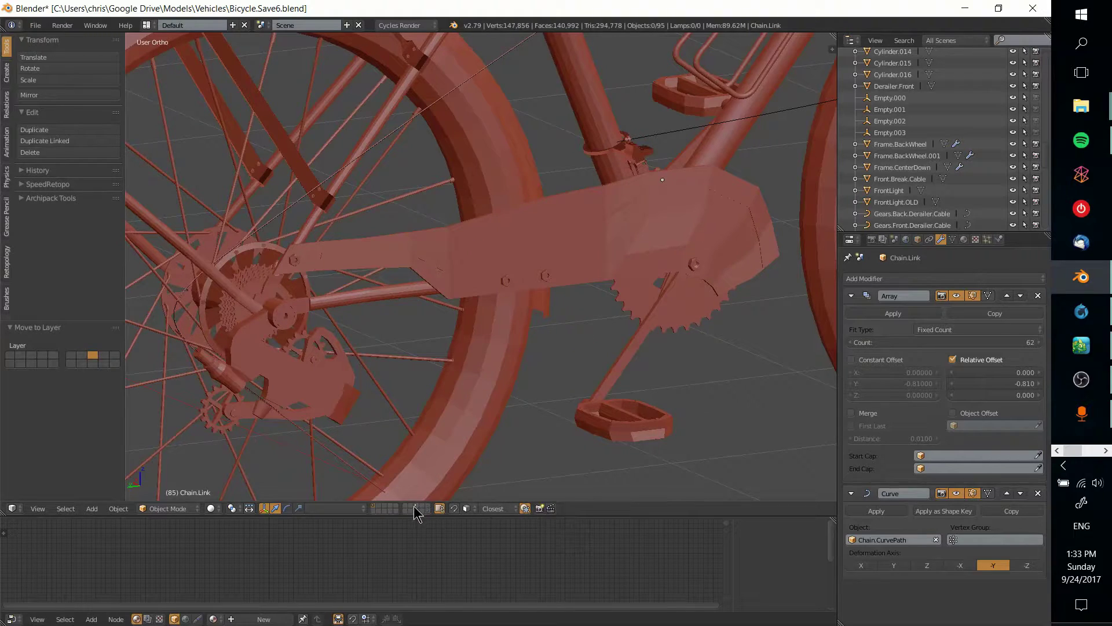
left_click(415, 510)
key("KP_Decimal")
middle_click_drag(434, 427, 533, 350)
scroll(475, 351, "up", 4)
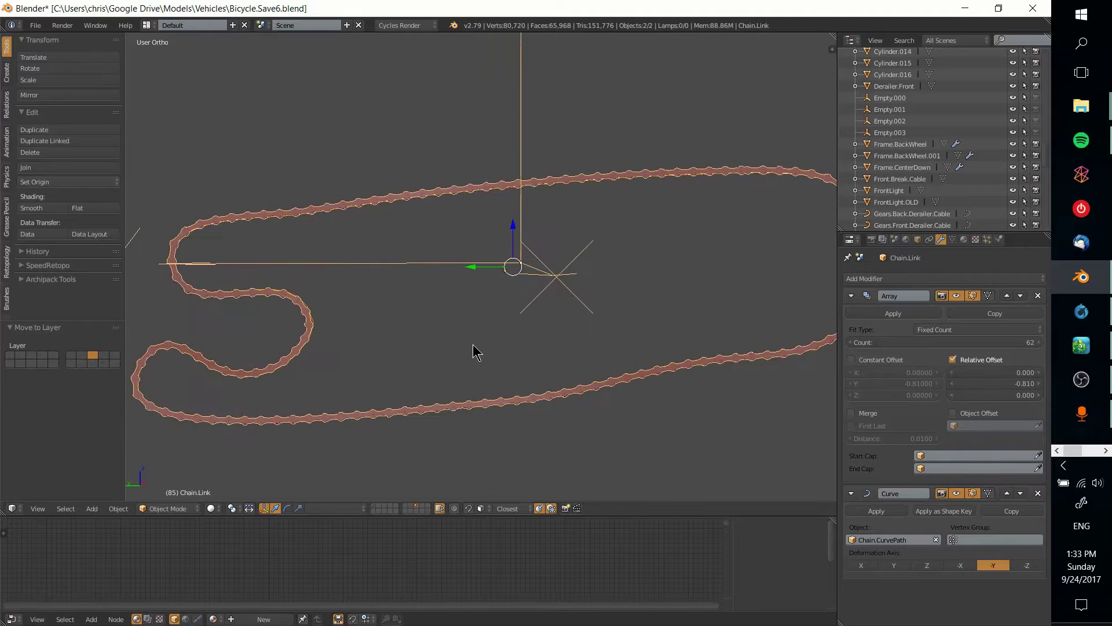
middle_click_drag(535, 246, 513, 242)
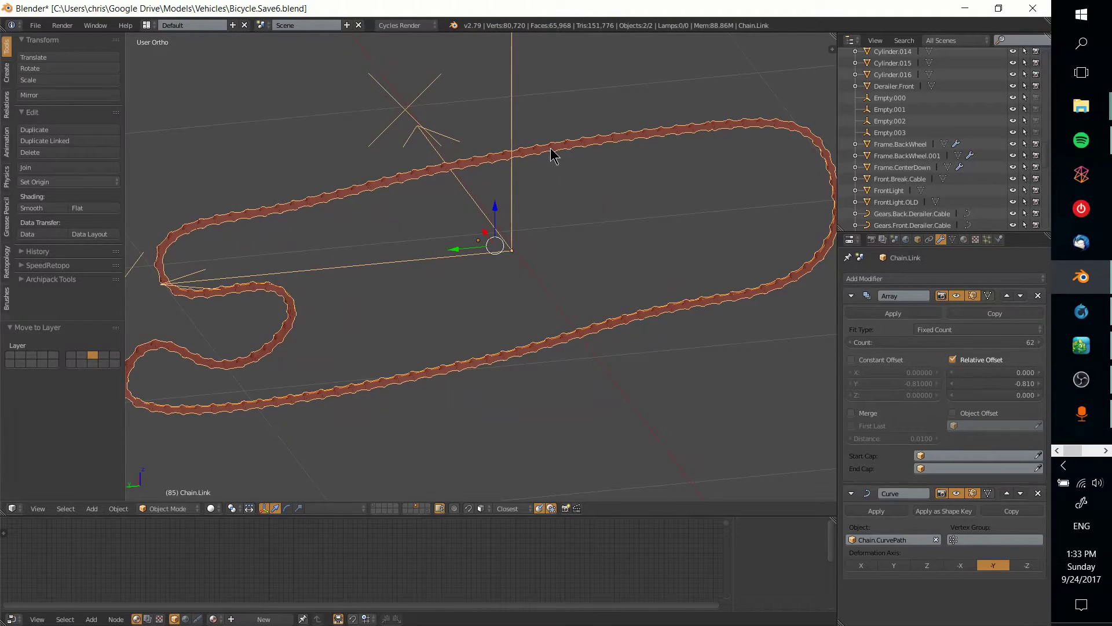
- Open the chain link in Edit Mode and examine its source mesh up close
key("Tab")
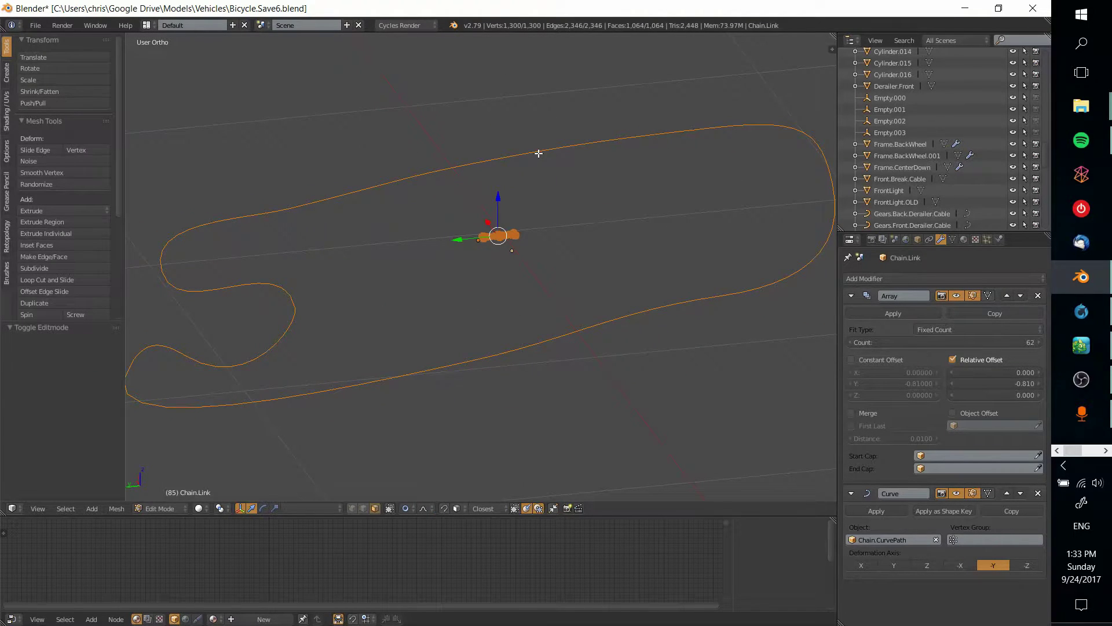
middle_click_drag(556, 236, 583, 250)
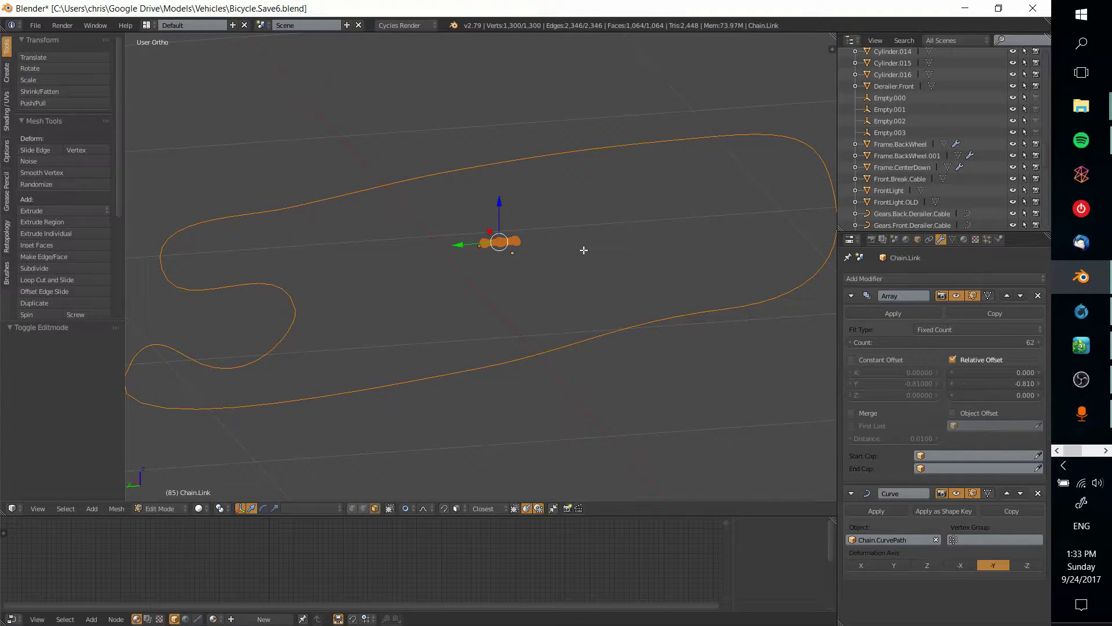
middle_click_drag(516, 250, 596, 307)
scroll(599, 276, "up", 6)
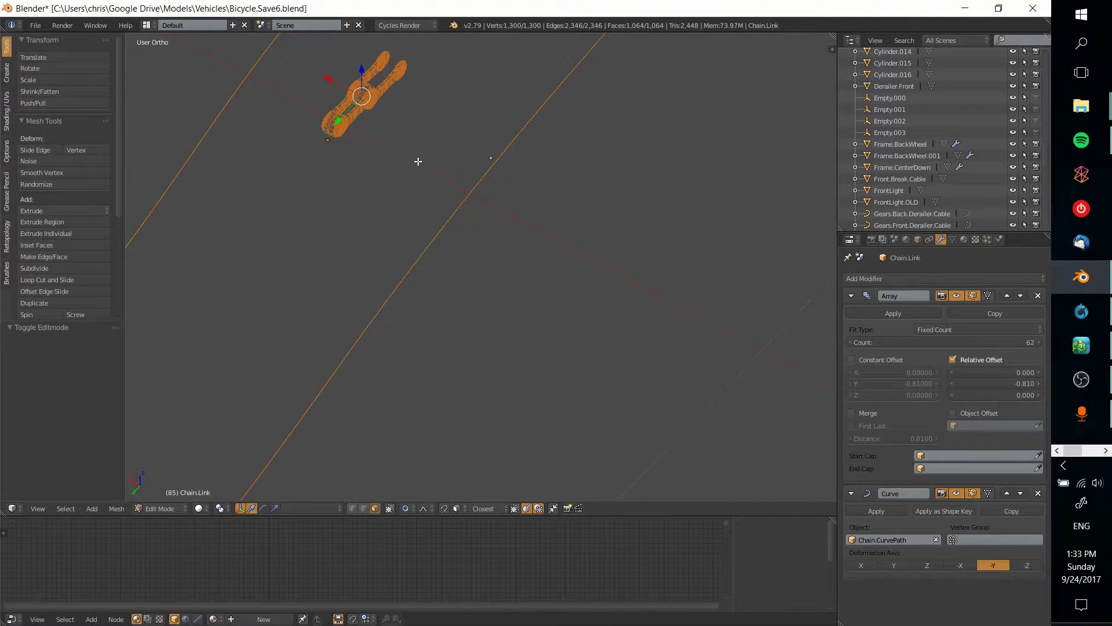
middle_click_drag(417, 164, 533, 321, "shift")
scroll(534, 320, "up", 9)
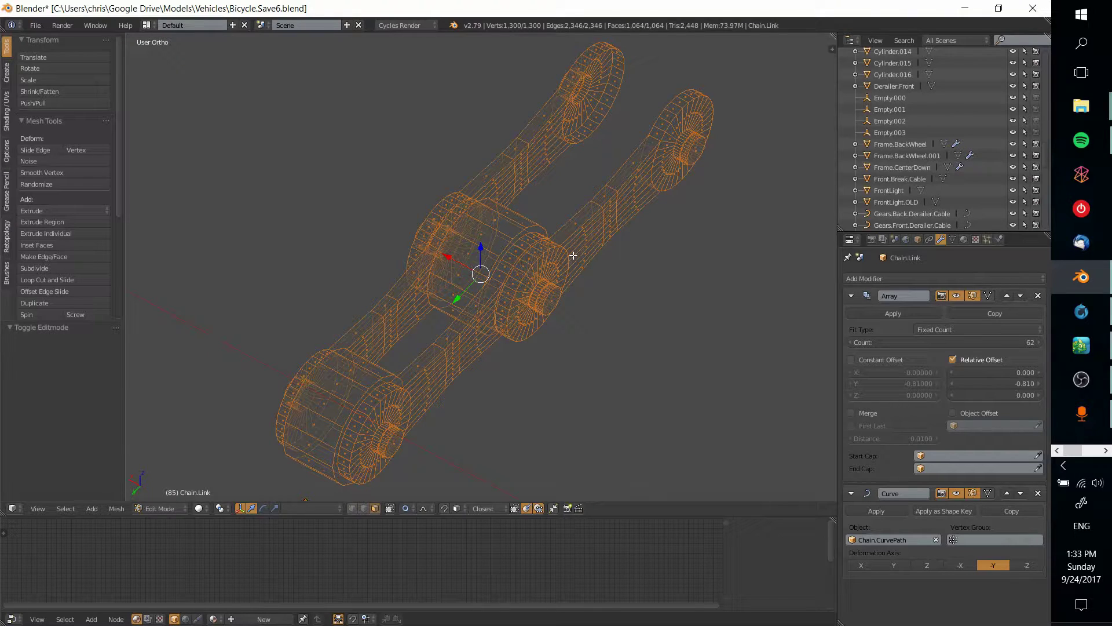
scroll(573, 256, "down", 2)
middle_click_drag(593, 313, 521, 295)
middle_click_drag(420, 254, 546, 323, "shift")
scroll(546, 323, "down", 1)
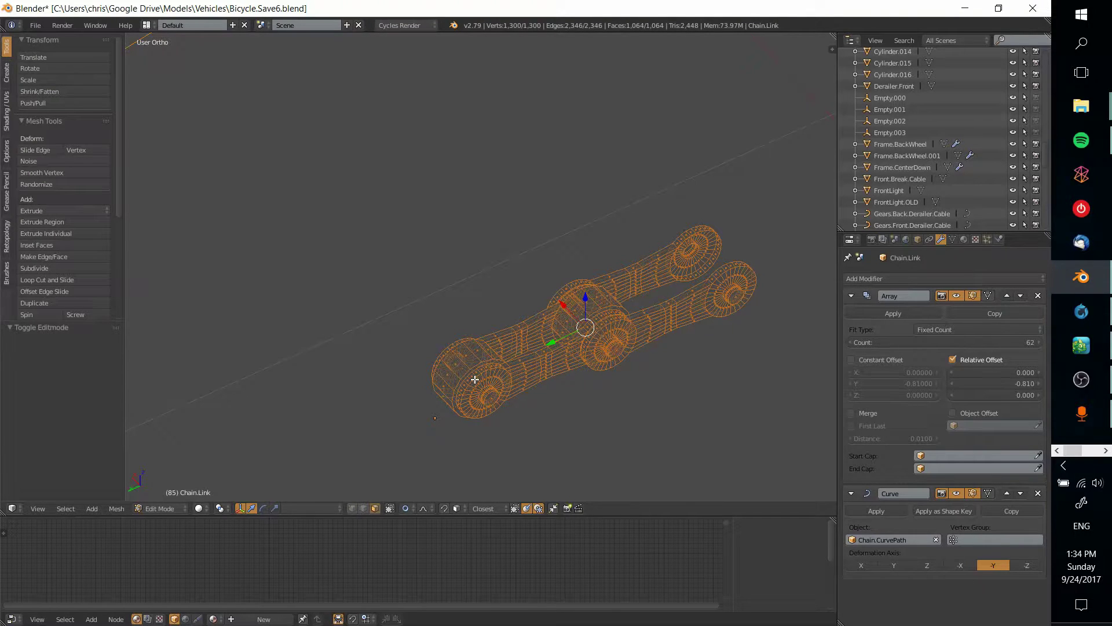
- Return to Object Mode and inspect the repeated links following the closed chain path
key("Tab")
scroll(475, 380, "down", 6)
middle_click_drag(525, 275, 527, 362, "shift")
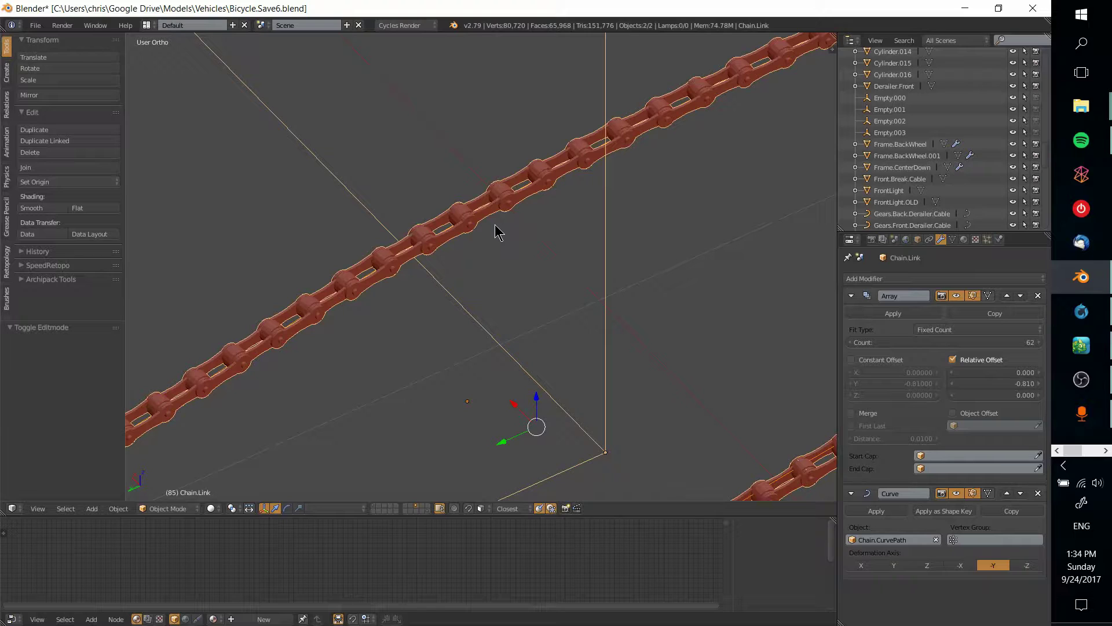
middle_click_drag(603, 277, 565, 281)
middle_click_drag(599, 379, 530, 317, "shift")
scroll(585, 295, "down", 4)
middle_click_drag(626, 318, 578, 303)
scroll(578, 303, "down", 1)
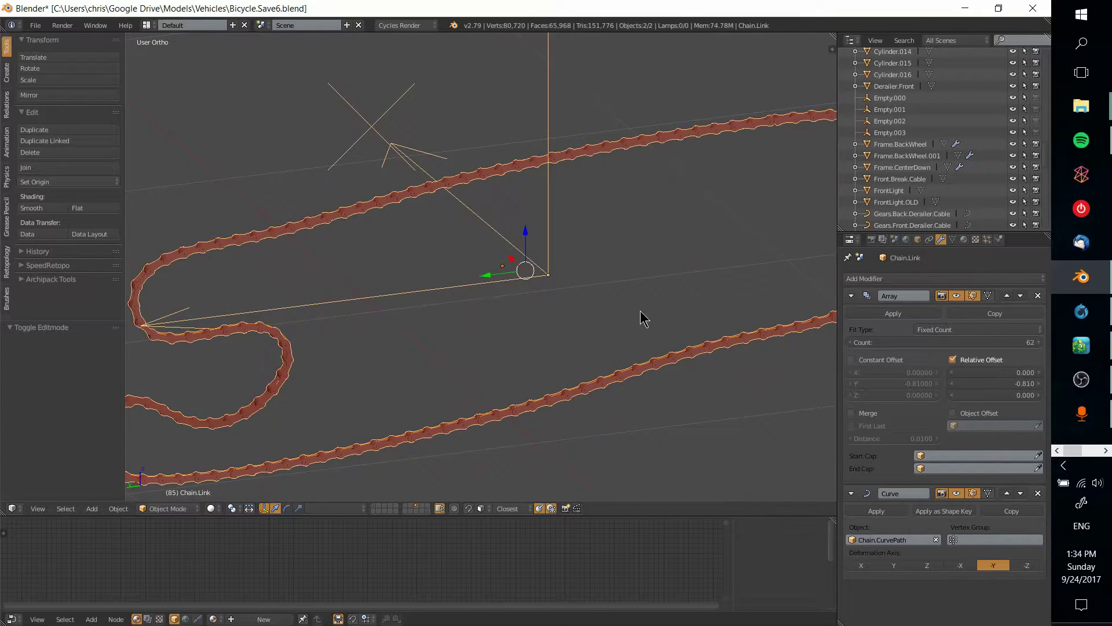
- Turn off the Curve modifier's viewport display on the chain link and inspect the straight array of links
left_click(956, 494)
scroll(615, 330, "down", 8)
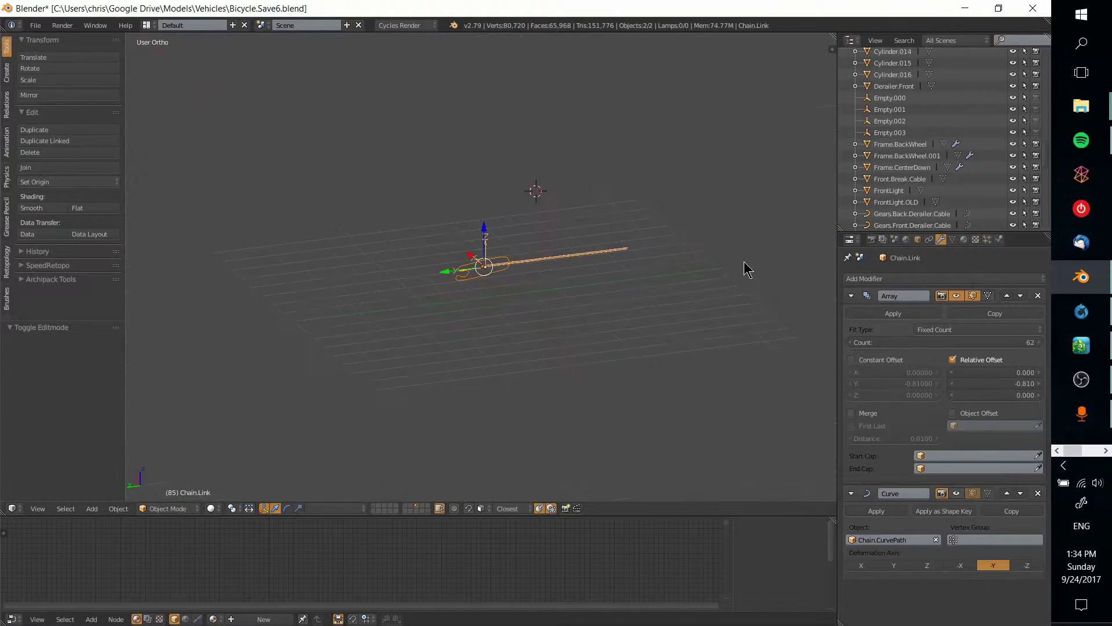
scroll(621, 263, "up", 6)
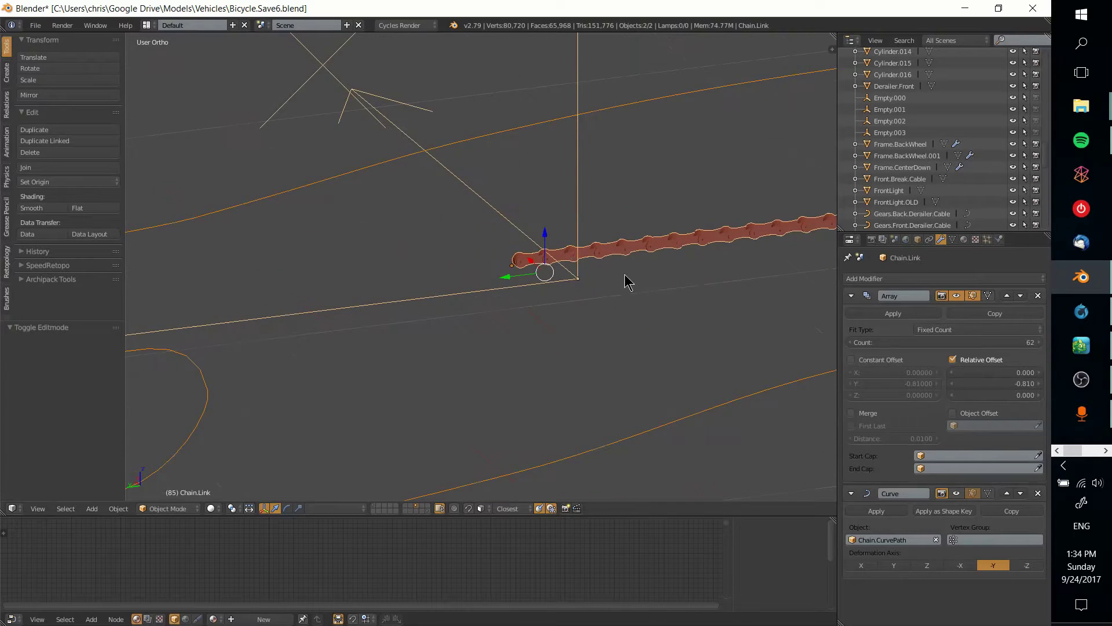
middle_click_drag(658, 288, 580, 328, "shift")
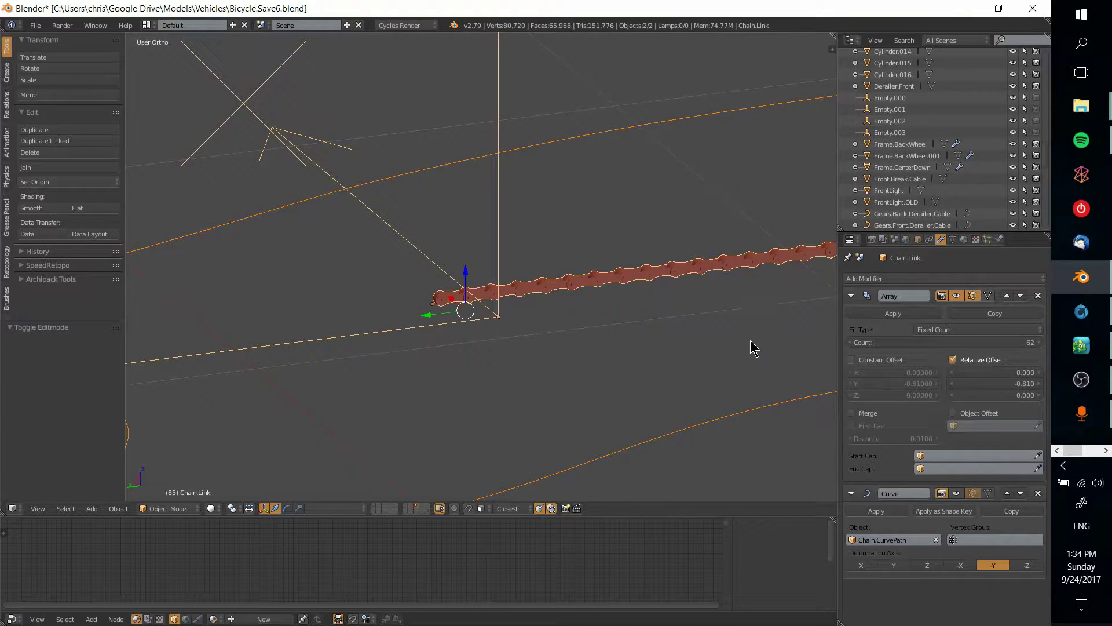
middle_click_drag(747, 341, 704, 344)
middle_click_drag(570, 371, 553, 394)
scroll(553, 393, "up", 3)
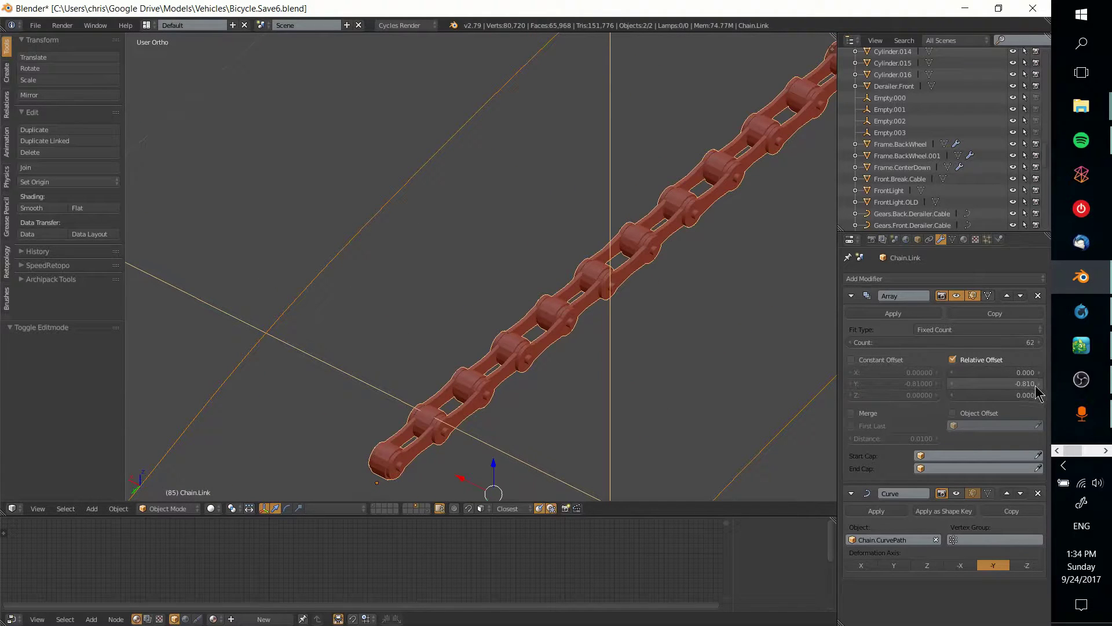
middle_click_drag(549, 401, 549, 373, "shift")
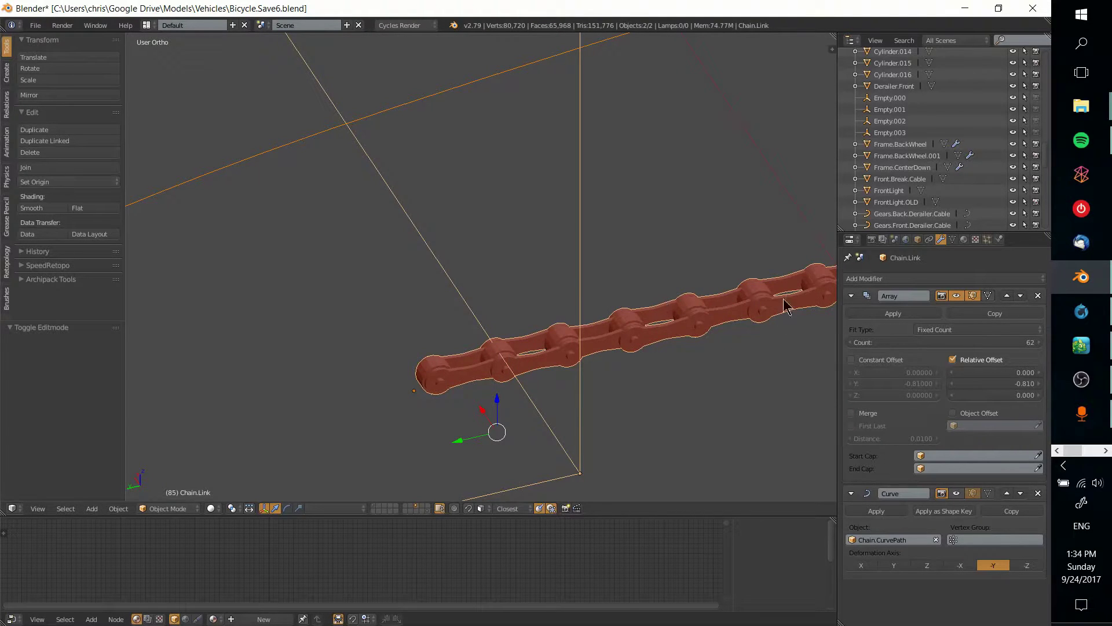
middle_click_drag(732, 390, 551, 391, "shift")
middle_click_drag(633, 223, 692, 239)
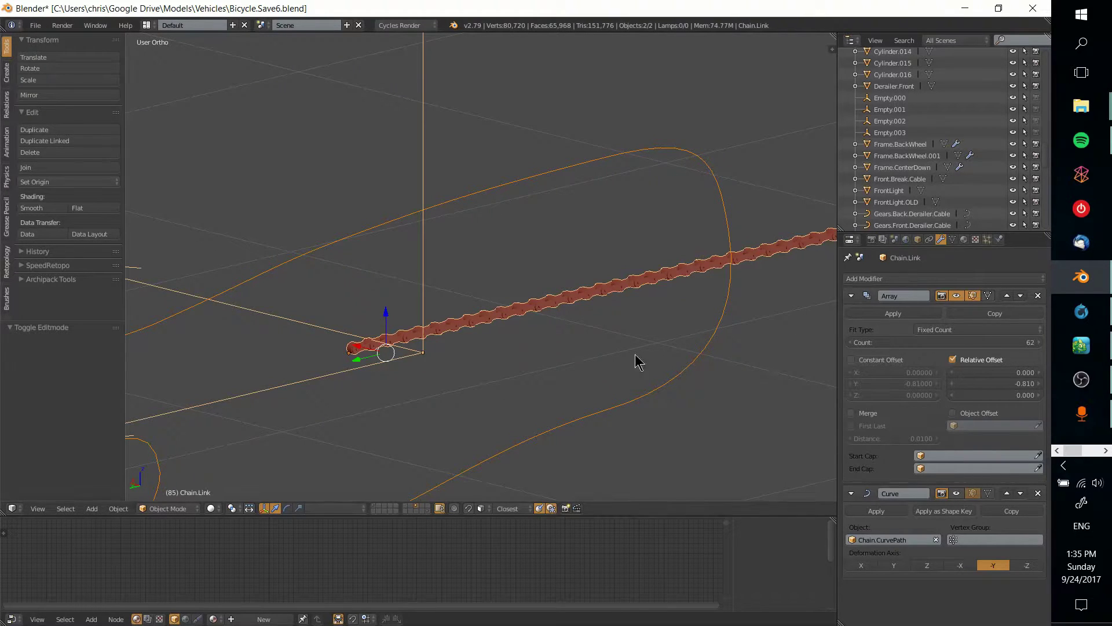
- Select the chain's curve path, review the available curve primitives, and inspect the path's shape beside the straight links
right_click(475, 193)
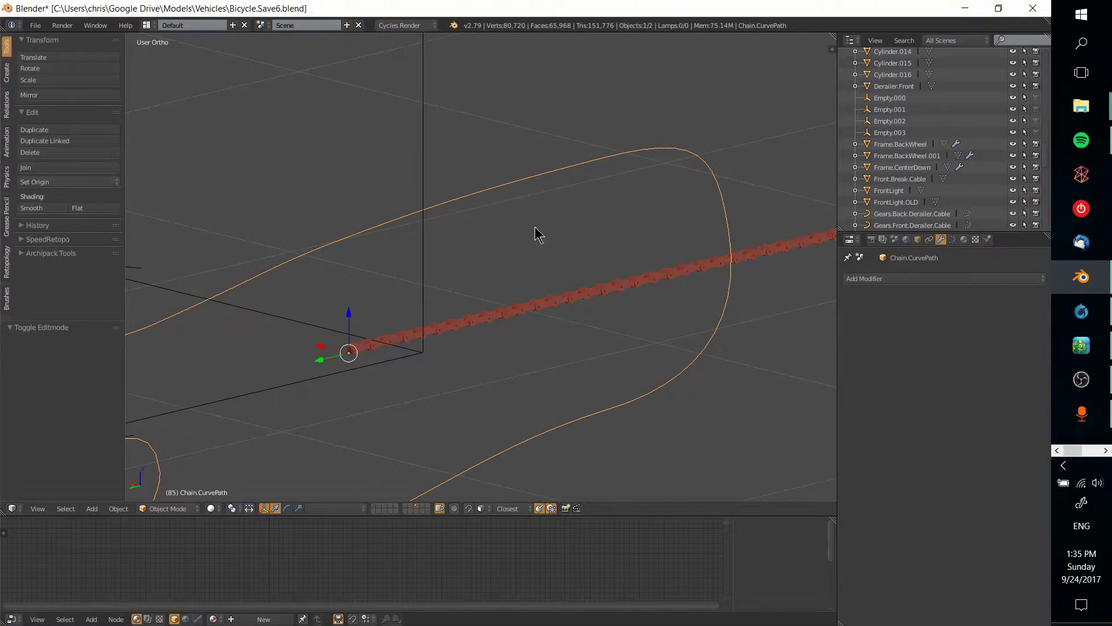
left_click(5, 74)
scroll(64, 145, "down", 2)
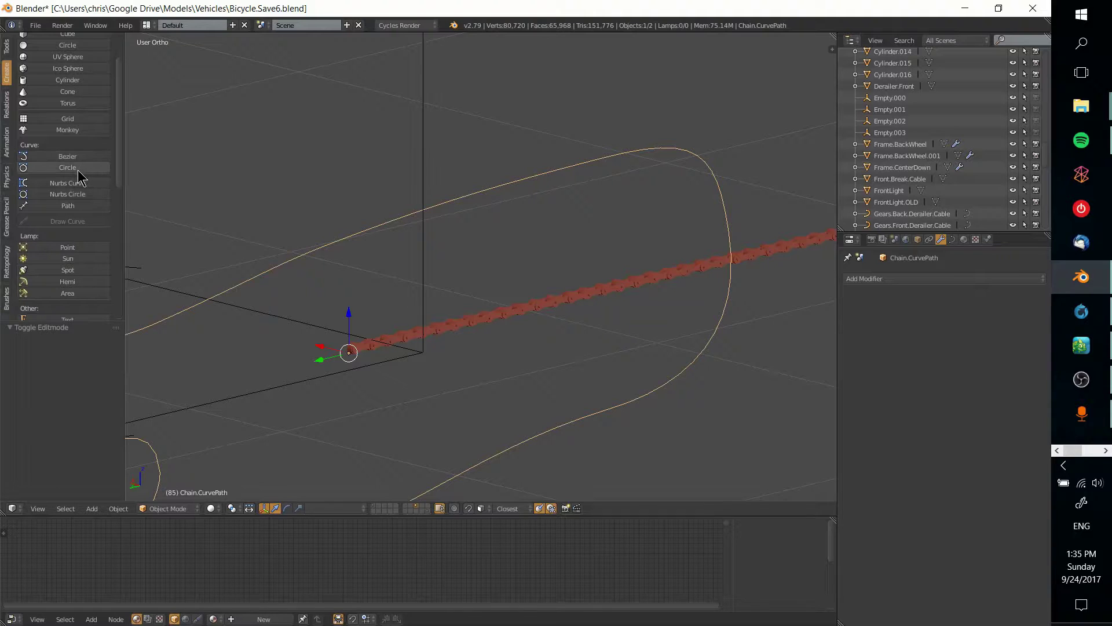
middle_click_drag(210, 181, 465, 114, "shift")
middle_click_drag(462, 213, 268, 160)
scroll(234, 190, "down", 3)
middle_click_drag(378, 204, 526, 300, "shift")
scroll(67, 161, "up", 2)
scroll(72, 161, "down", 3)
scroll(614, 310, "up", 2)
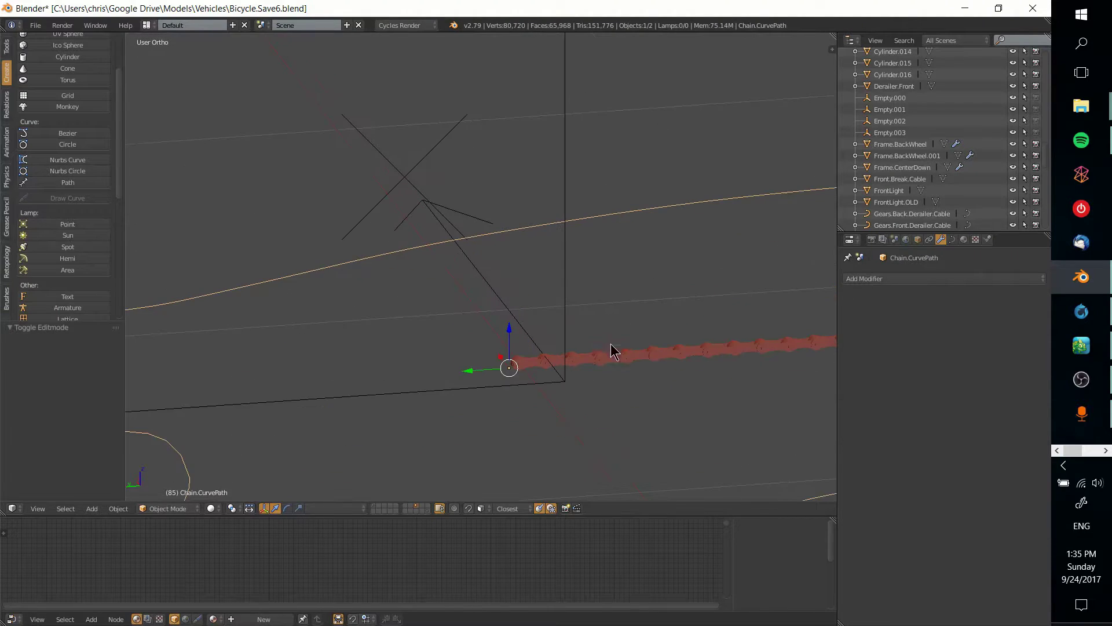
scroll(556, 290, "down", 3)
middle_click_drag(566, 322, 619, 324)
scroll(620, 324, "up", 5)
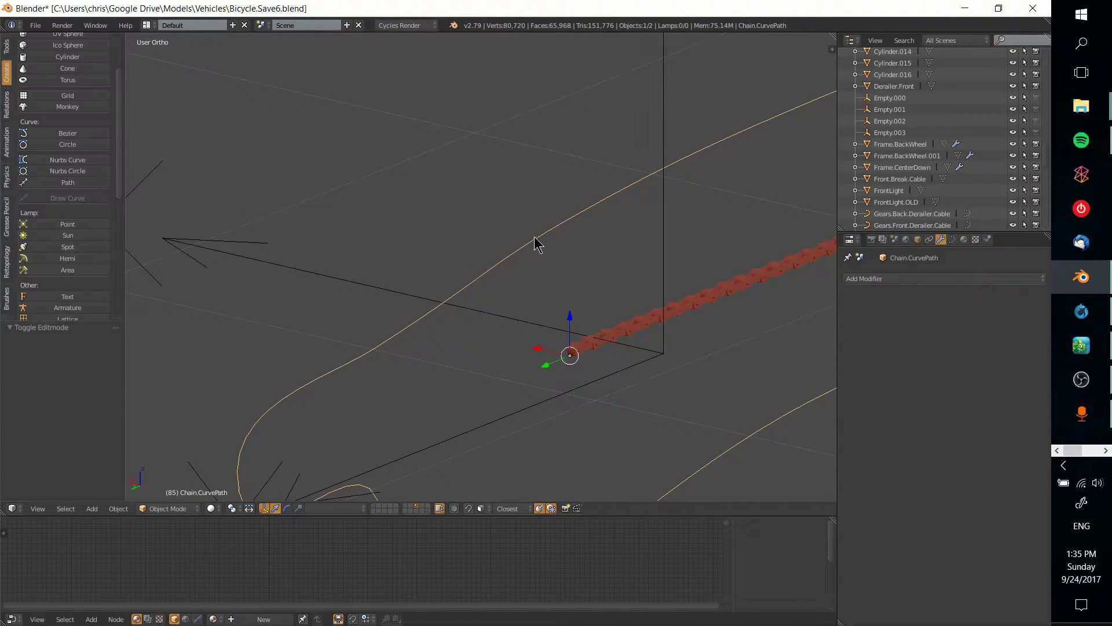
- Enter Edit Mode on the chain's curve path to expose its control points and handles
key("Tab")
scroll(537, 237, "down", 5)
middle_click_drag(606, 298, 553, 268)
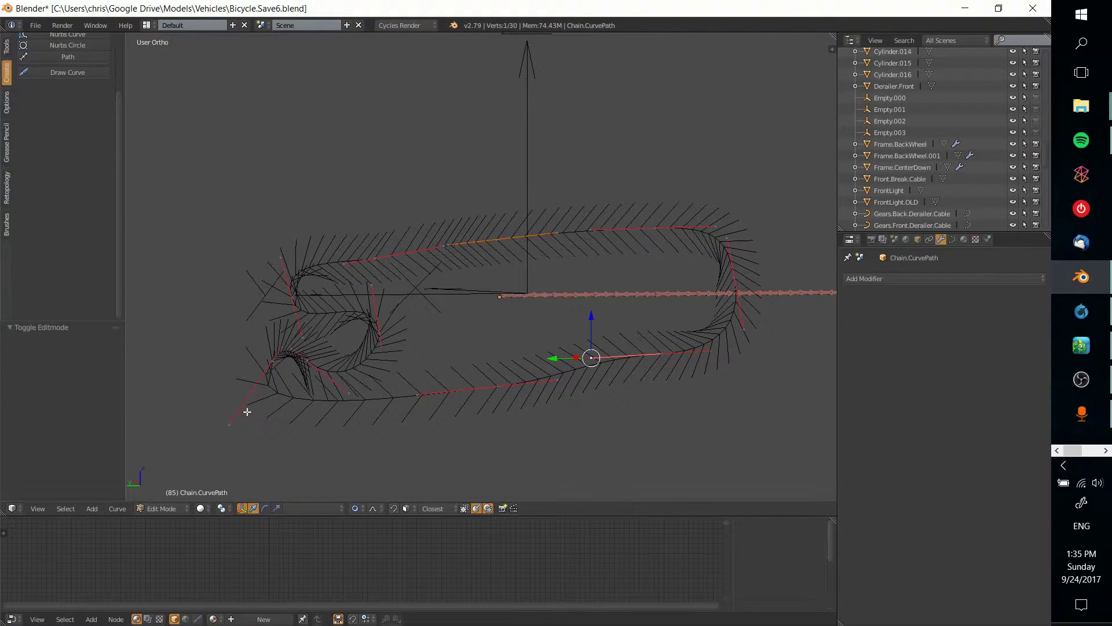
- Try subdividing the chain path's lower segment between two selected control points with one cut, and undo it
middle_click_drag(471, 383, 464, 359, "shift")
right_click(260, 344)
right_click(482, 365, "shift")
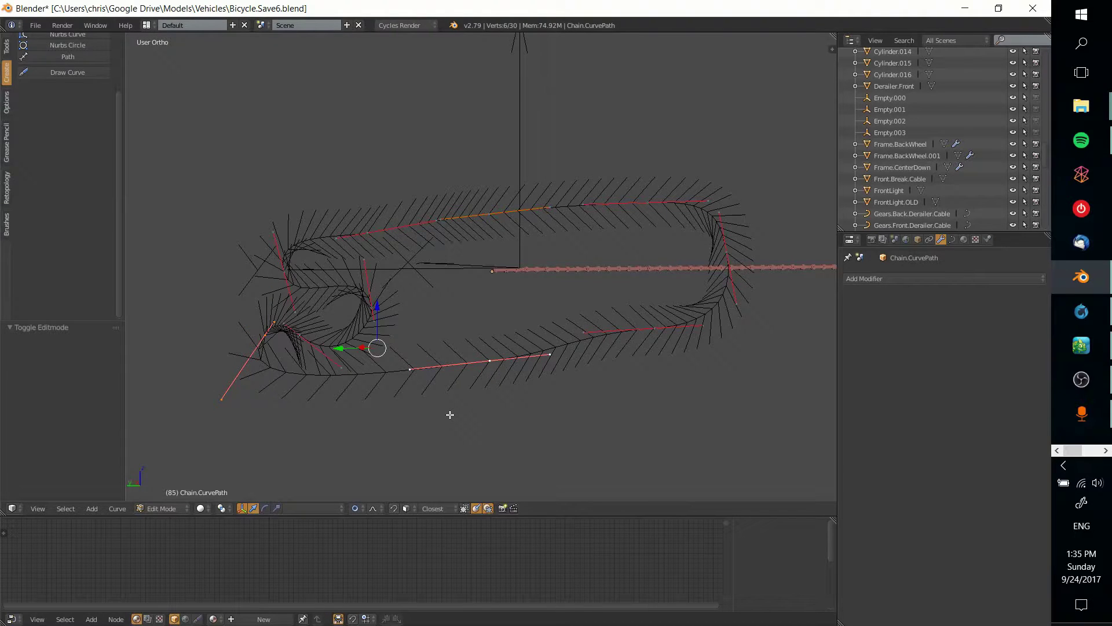
key("space")
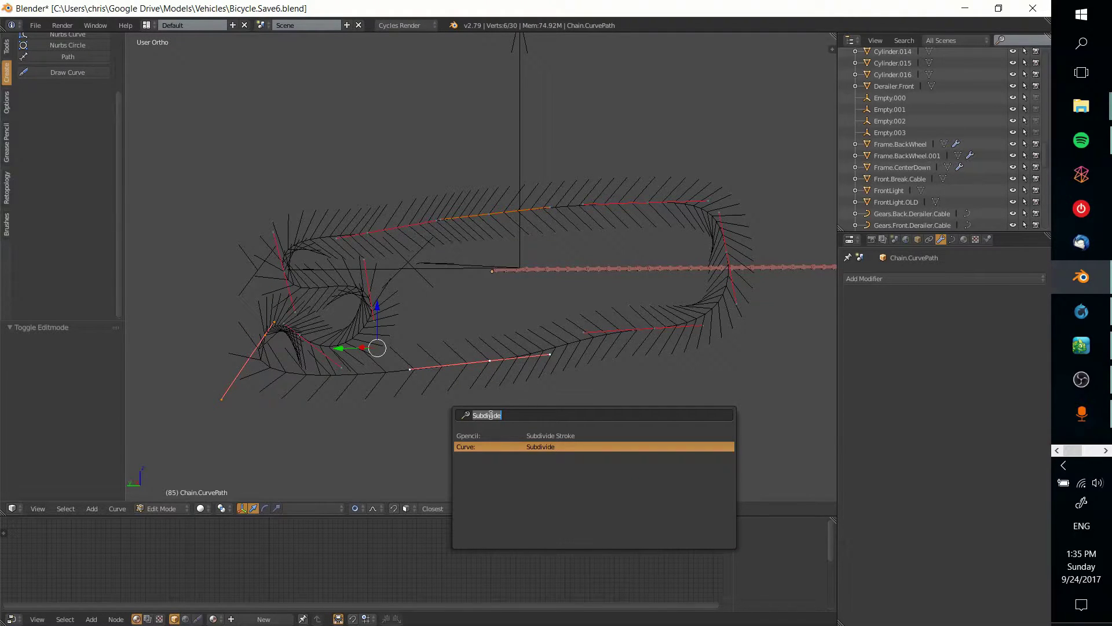
key("Return")
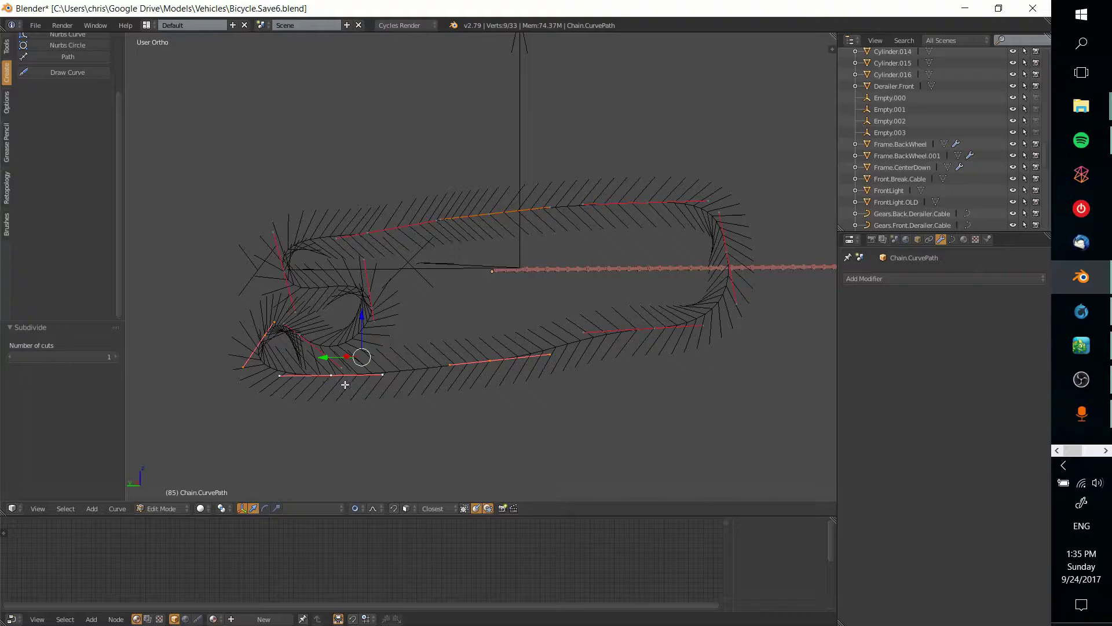
key("ctrl+z")
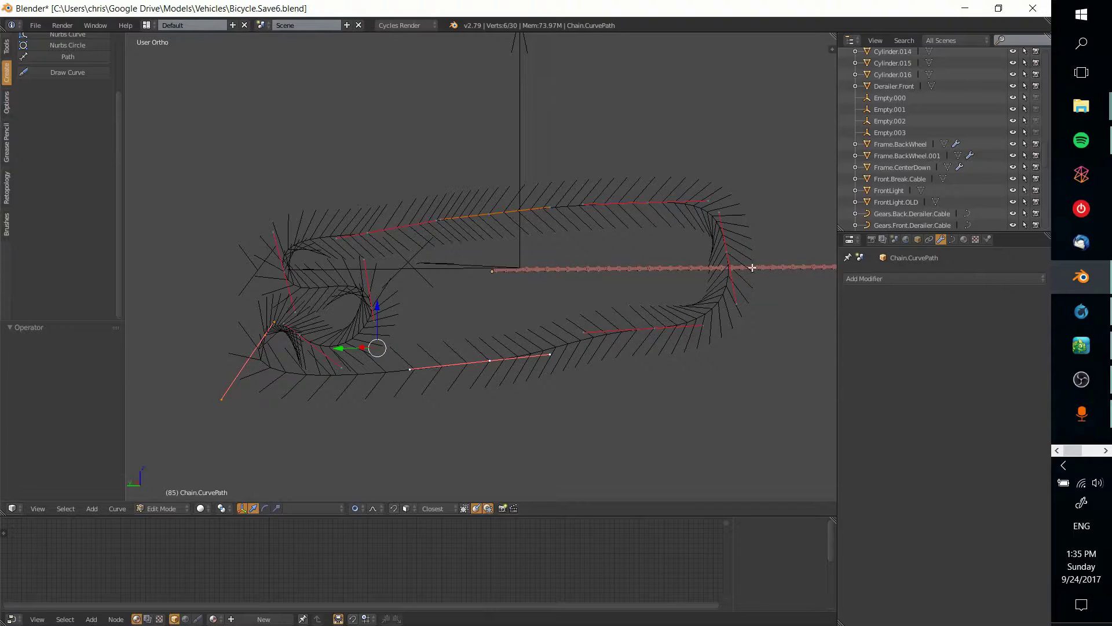
- Leave the chain path's Edit Mode and inspect the single chain link's mesh and Array settings in Edit Mode
key("Tab")
scroll(533, 266, "up", 8)
scroll(486, 155, "down", 6)
middle_click_drag(517, 245, 546, 300)
right_click(587, 267)
key("Tab")
scroll(538, 301, "up", 4)
scroll(538, 301, "up", 2)
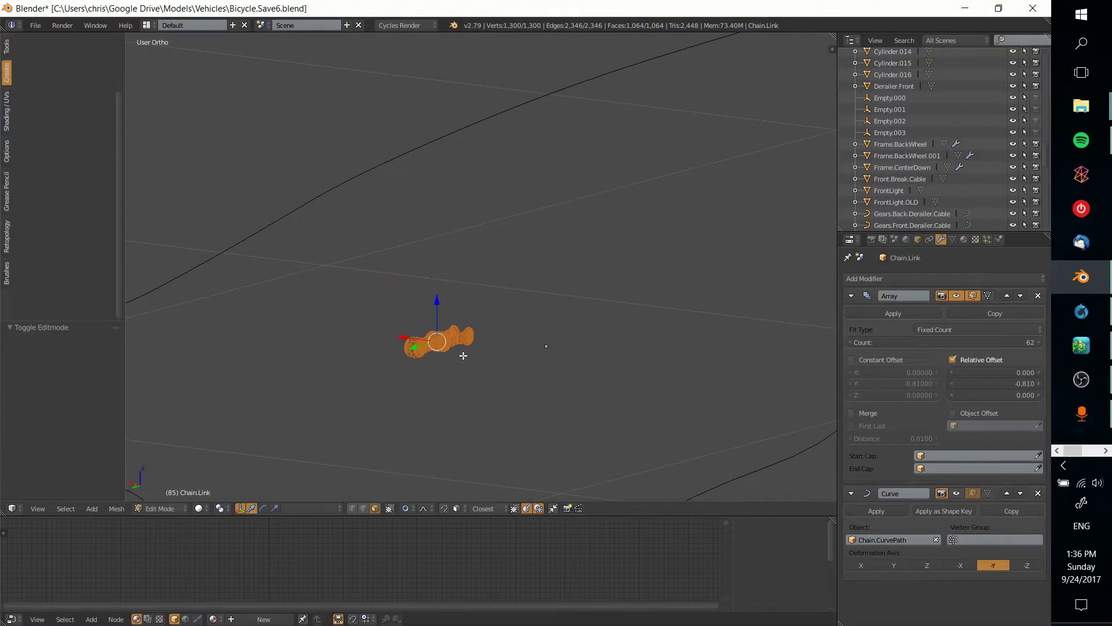
middle_click_drag(452, 357, 389, 342)
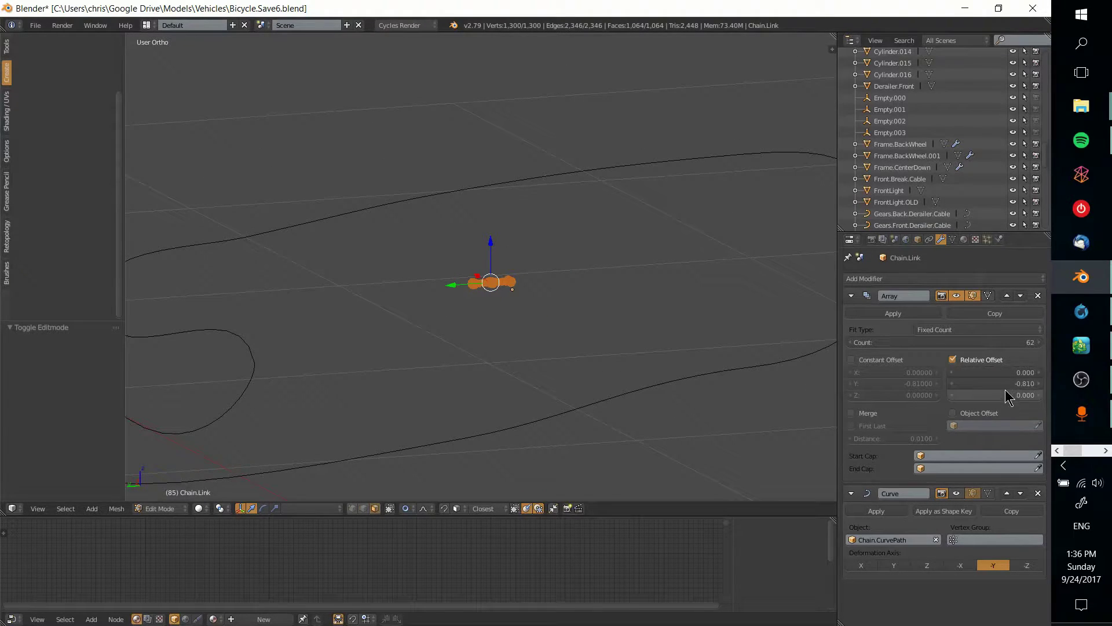
middle_click_drag(590, 340, 777, 342)
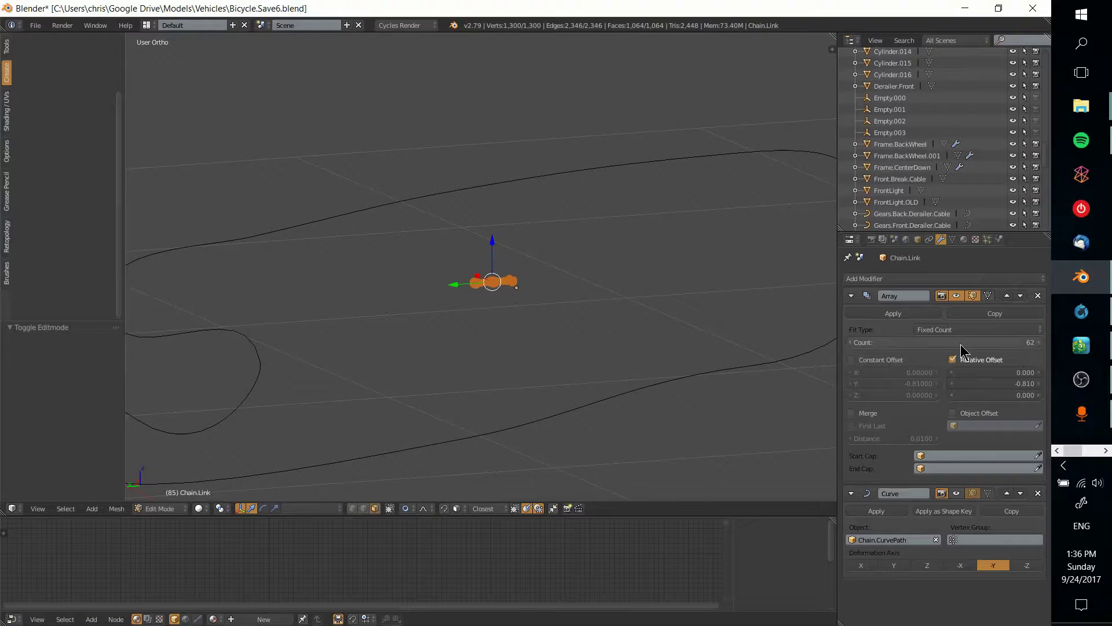
- Return to Object Mode and compare the chain's curve path with the straight array of links by selecting each
key("Tab")
right_click(589, 173)
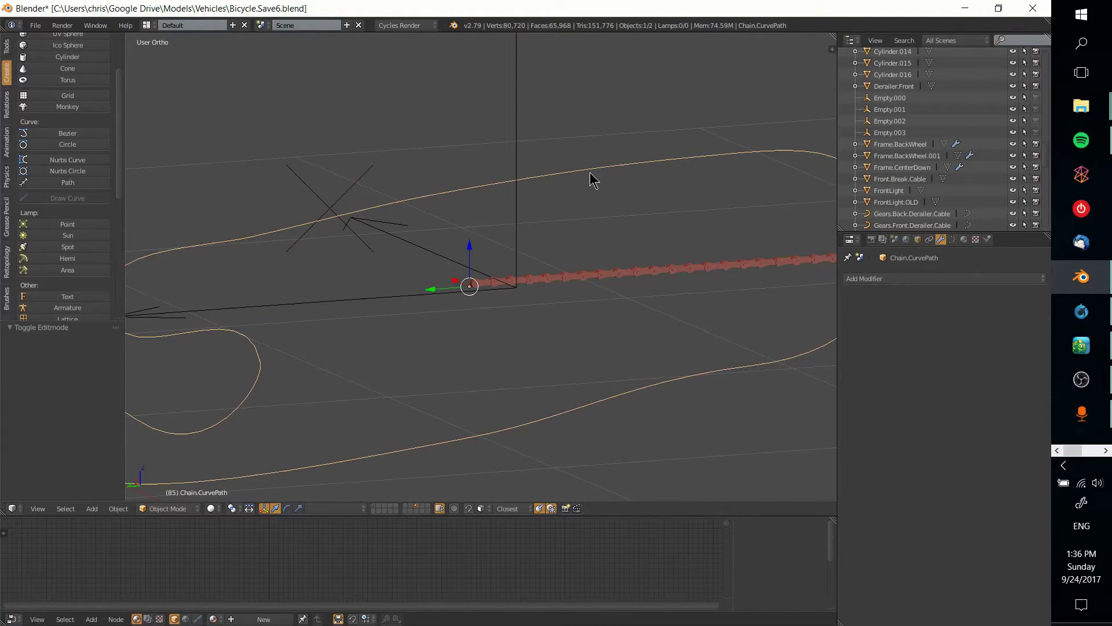
right_click(549, 285)
middle_click_drag(567, 271, 550, 264)
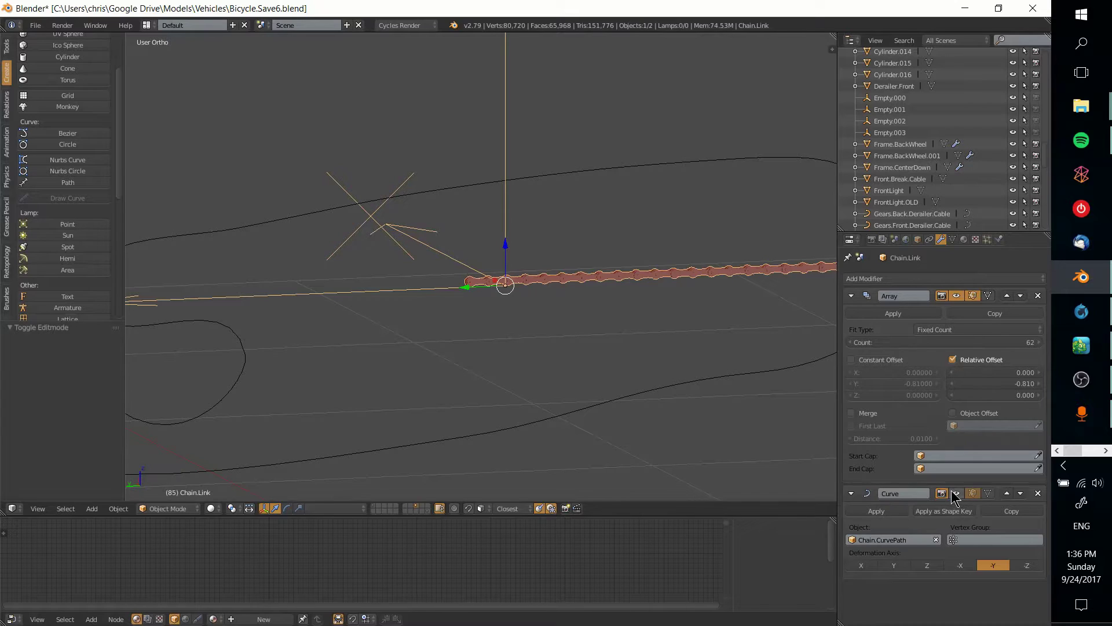
right_click(489, 181)
middle_click_drag(545, 253, 530, 214)
middle_click_drag(662, 218, 585, 294)
- Add a Bezier curve in front of the handlebars and enter Edit Mode on it
right_click(536, 280)
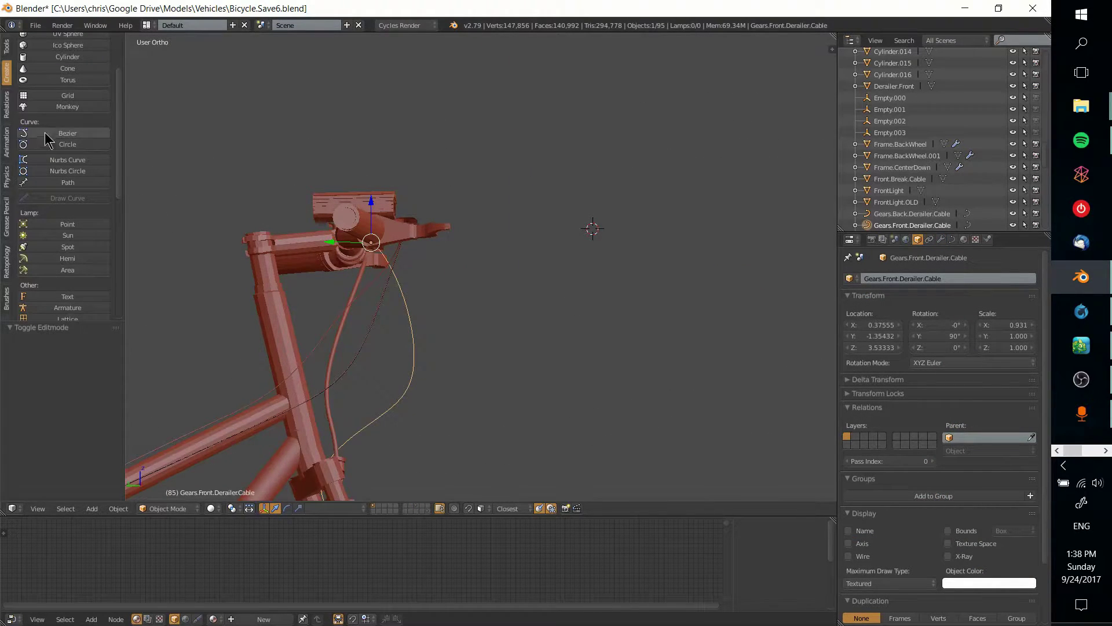
left_click(58, 133)
middle_click_drag(630, 226, 627, 304)
key("Tab")
- Reposition the new Bezier curve's control points and handles to stretch it into a longer bend
right_click(607, 225)
key("g")
left_click(749, 206)
middle_click_drag(626, 216, 526, 277, "shift")
right_click(224, 116)
key("g")
left_click(316, 176)
right_click(487, 246)
right_click_drag(493, 248, 529, 272)
right_click(314, 164)
- Select both end points of the Bezier curve and subdivide it repeatedly with one cut each time
right_click(645, 259, "shift")
key("space")
left_click(727, 292)
key("space")
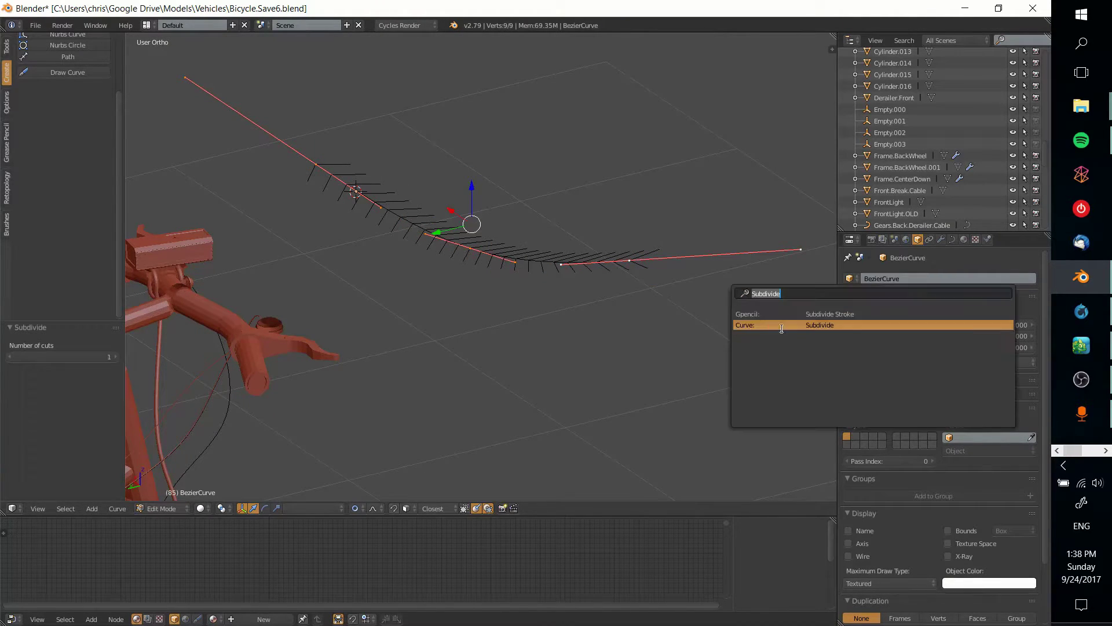
key("Return")
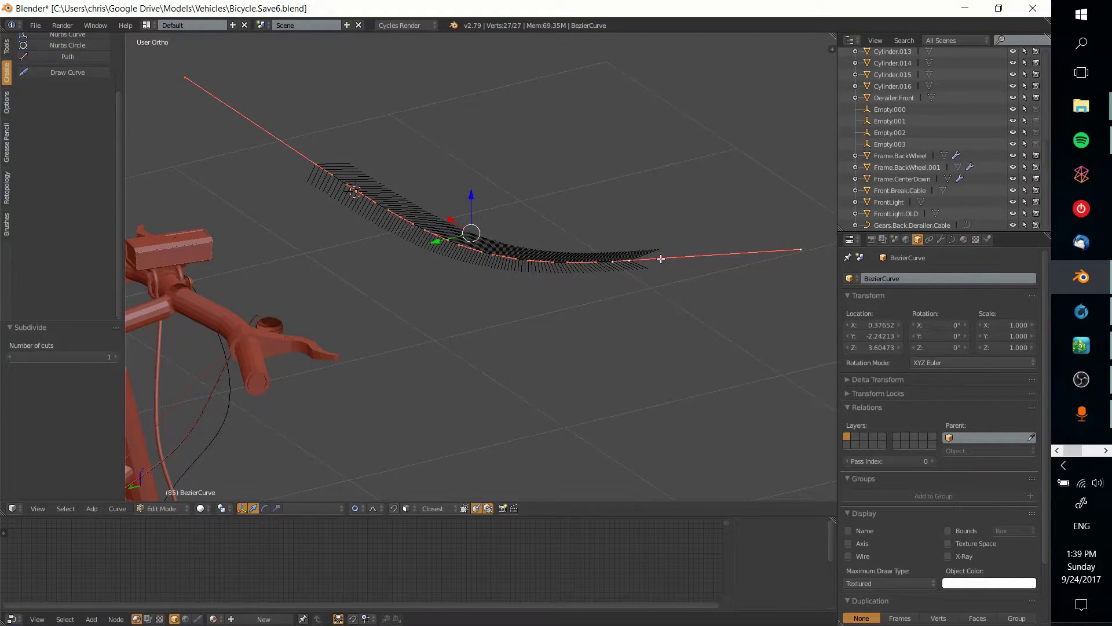
- Move the subdivided Bezier curve's control points alternately up and down into a zigzag and readjust its starting handle
right_click_drag(629, 261, 666, 291)
middle_click_drag(708, 299, 642, 319, "shift")
right_click(729, 154)
right_click_drag(729, 154, 628, 252)
right_click_drag(508, 281, 525, 306)
right_click_drag(467, 283, 471, 253)
right_click_drag(397, 270, 377, 302)
right_click_drag(366, 260, 315, 267)
right_click_drag(297, 214, 332, 197)
middle_click_drag(373, 339, 474, 281, "shift")
middle_click_drag(353, 122, 384, 176, "shift")
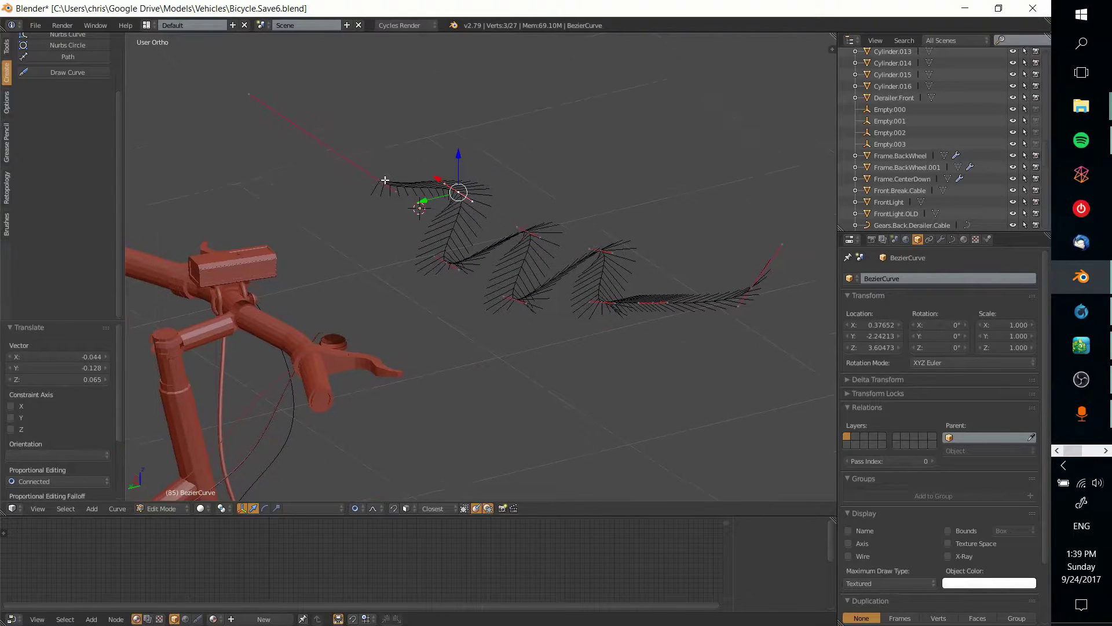
right_click(393, 188)
key("g")
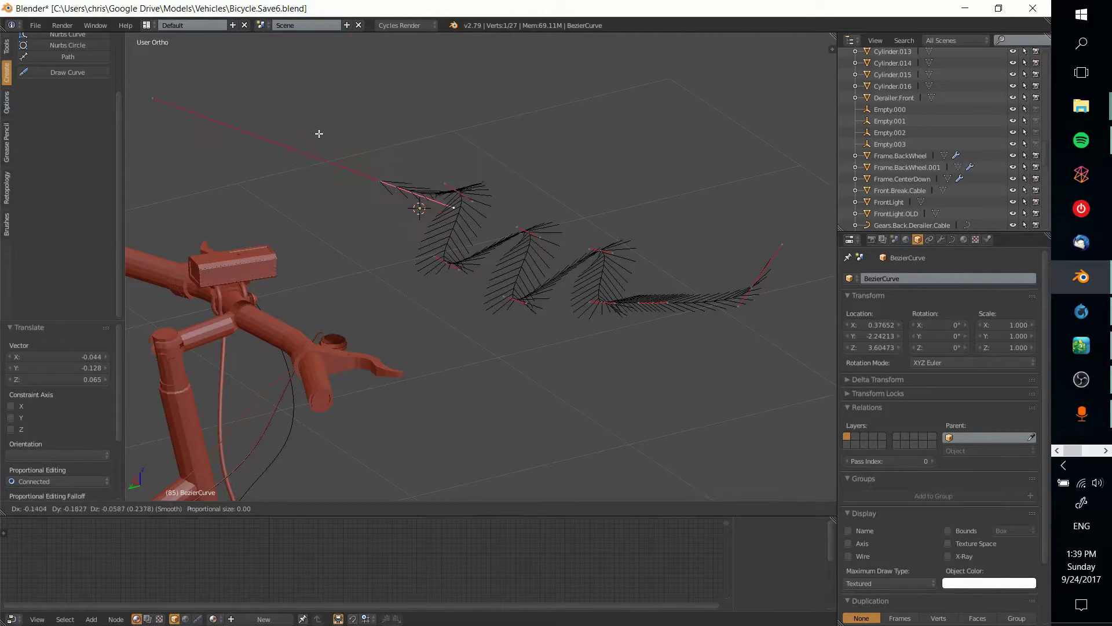
left_click(329, 124)
- Leave Edit Mode and delete the test Bezier curve
middle_click_drag(614, 304, 529, 302)
key("Tab")
key("x")
left_click(636, 291)
- Select the front derailleur cable's curve and examine its route from the handlebars to the lower frame
right_click(512, 324)
scroll(615, 312, "down", 6)
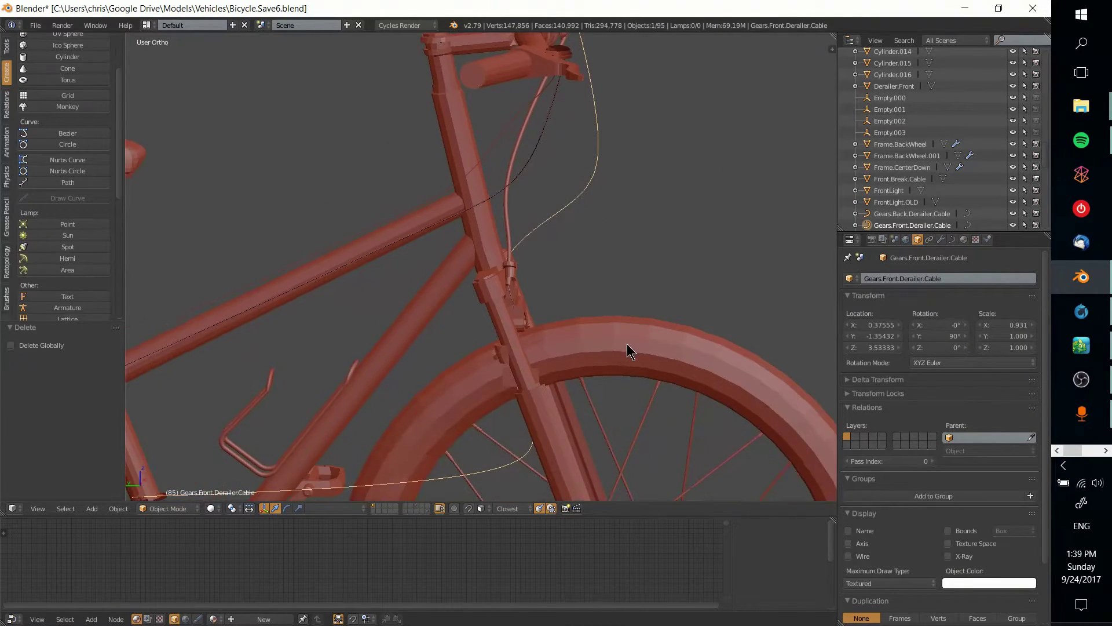
middle_click_drag(635, 280, 791, 217, "shift")
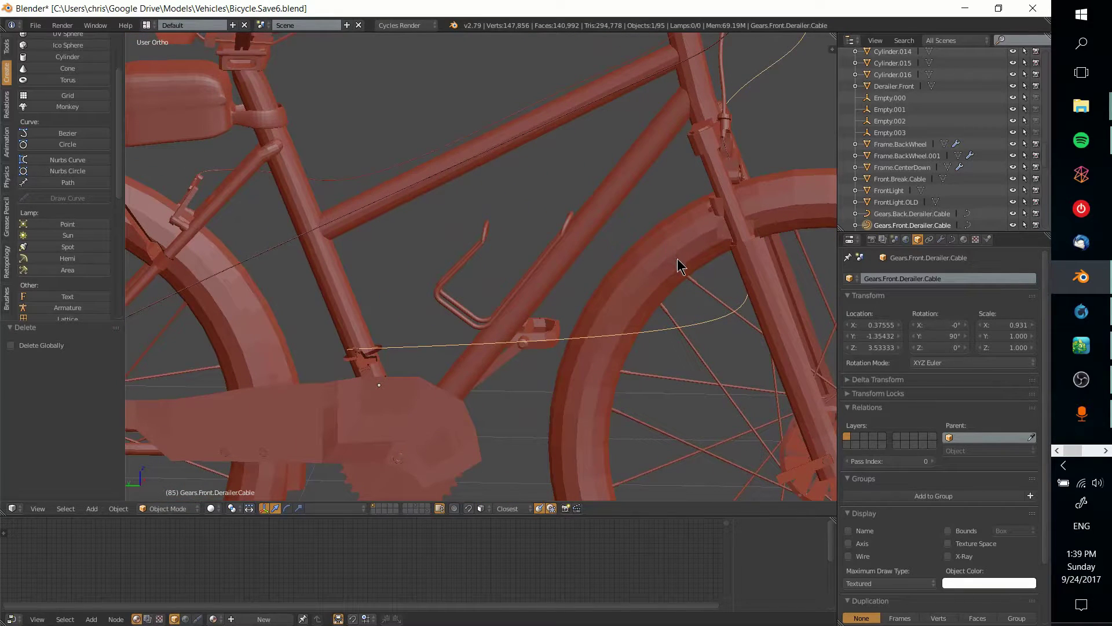
middle_click_drag(649, 333, 608, 351)
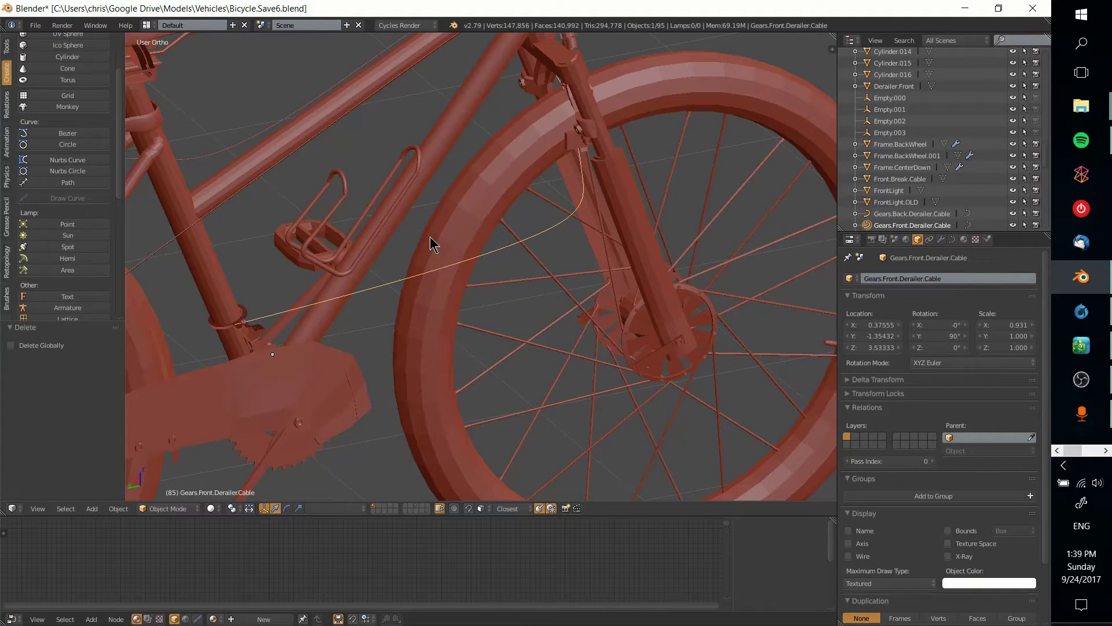
middle_click_drag(264, 326, 365, 251)
- Compare the modelled rear derailleur cable with the bare front derailleur curve, following both up to the handlebars
left_click(371, 252)
left_click(363, 311)
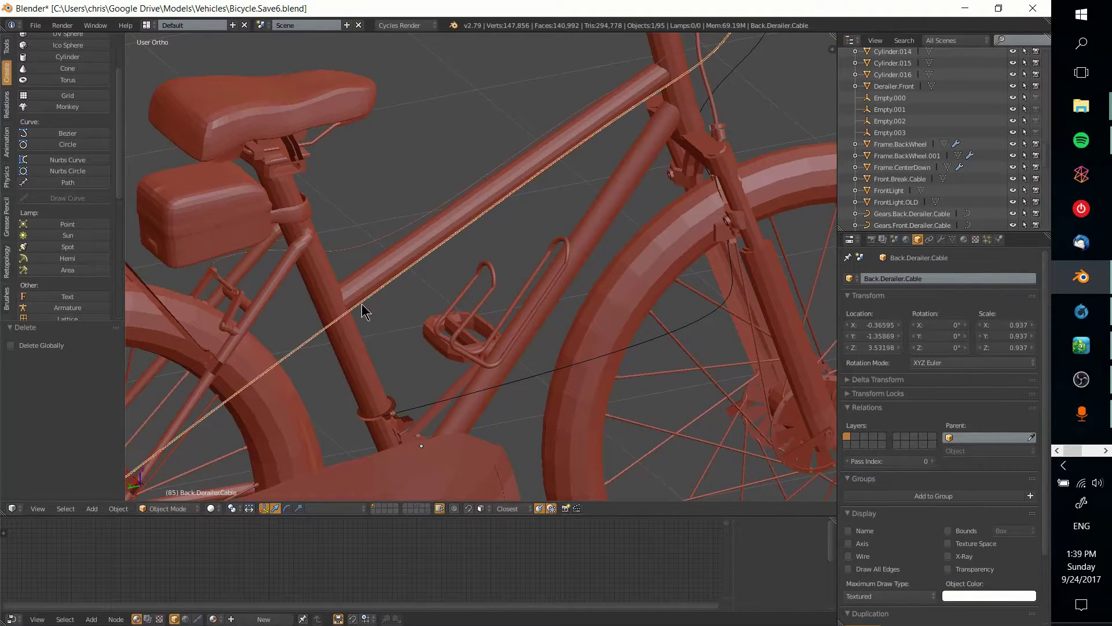
left_click(429, 416)
middle_click_drag(582, 430, 467, 394)
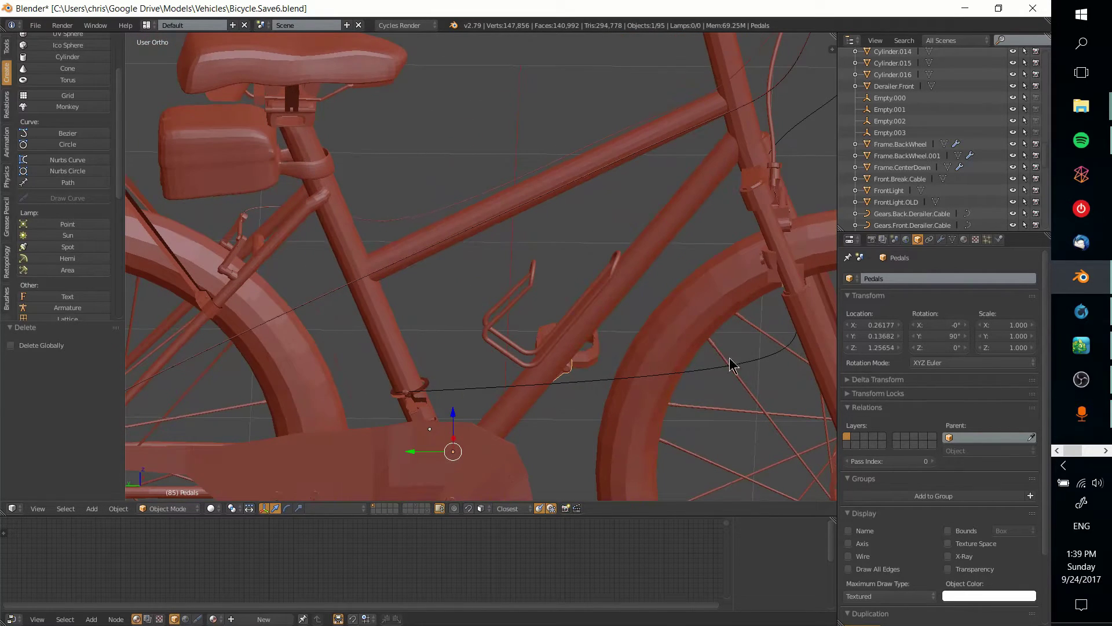
right_click(766, 359)
middle_click_drag(781, 189, 552, 376, "shift")
middle_click_drag(671, 300, 422, 381)
scroll(431, 361, "up", 5)
middle_click_drag(485, 355, 255, 274)
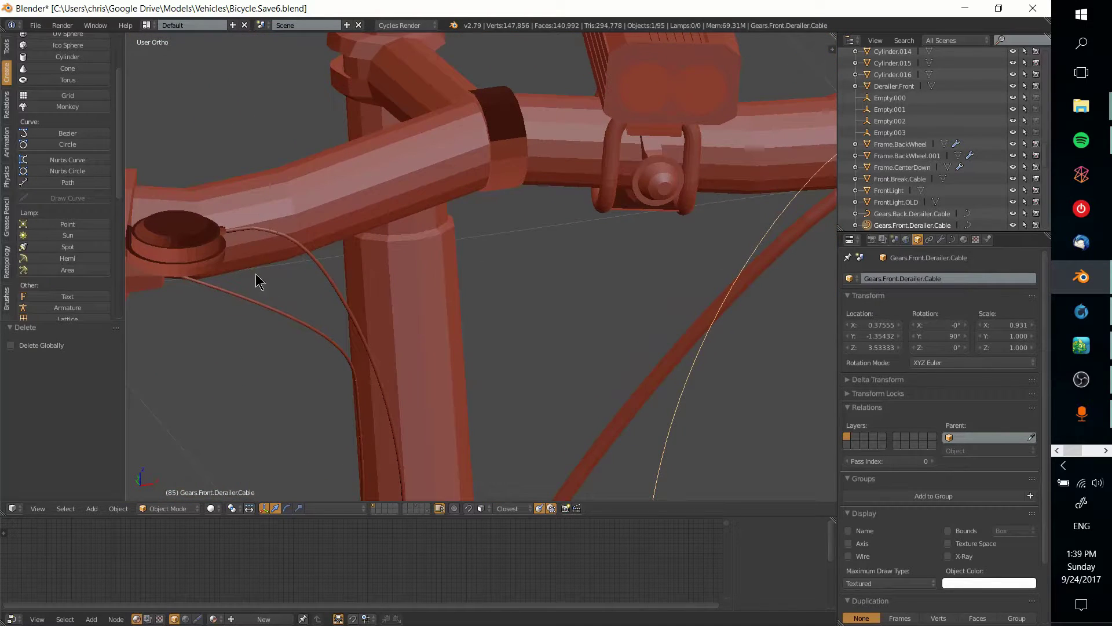
- Enter Edit Mode on the rear derailleur cable and review its source segment and its Array and Curve modifiers
left_click(244, 229)
middle_click_drag(404, 313, 390, 322)
key("Tab")
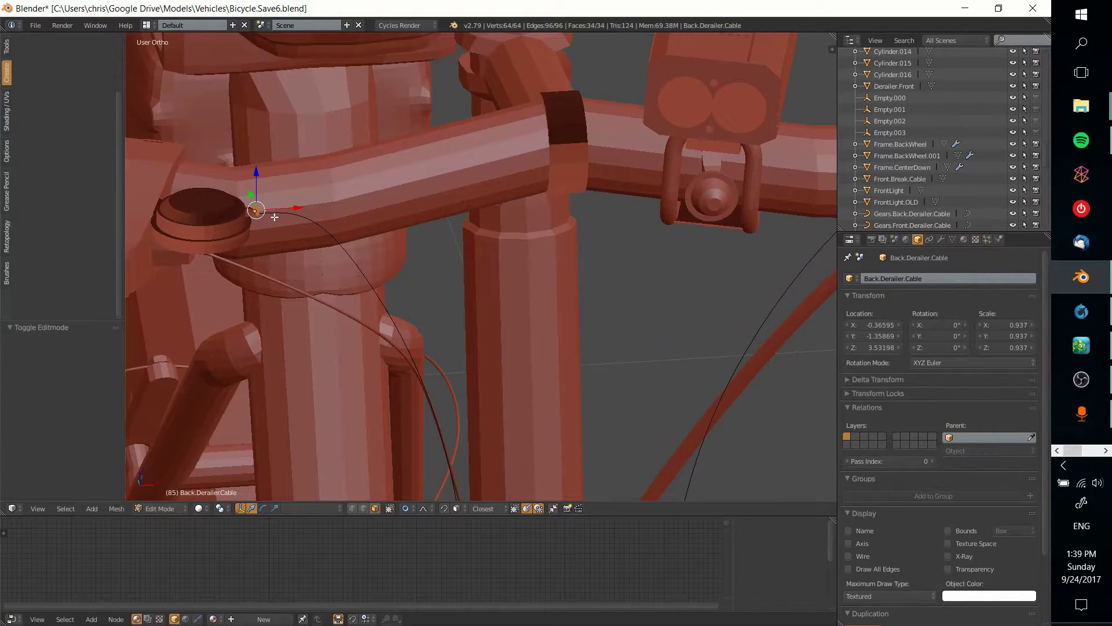
scroll(480, 336, "up", 4)
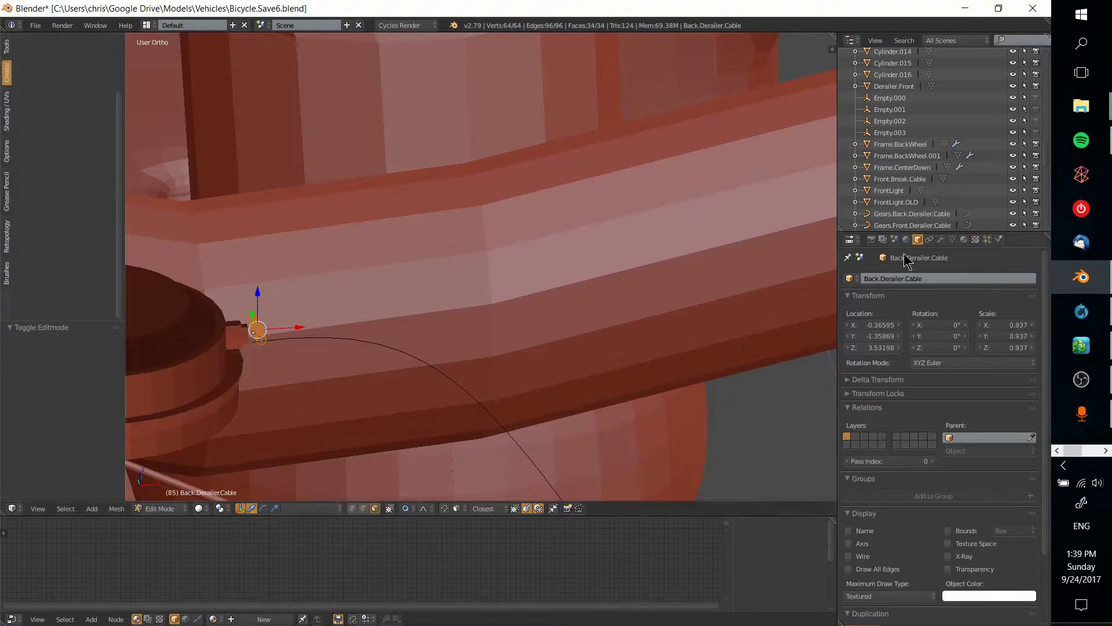
left_click(940, 239)
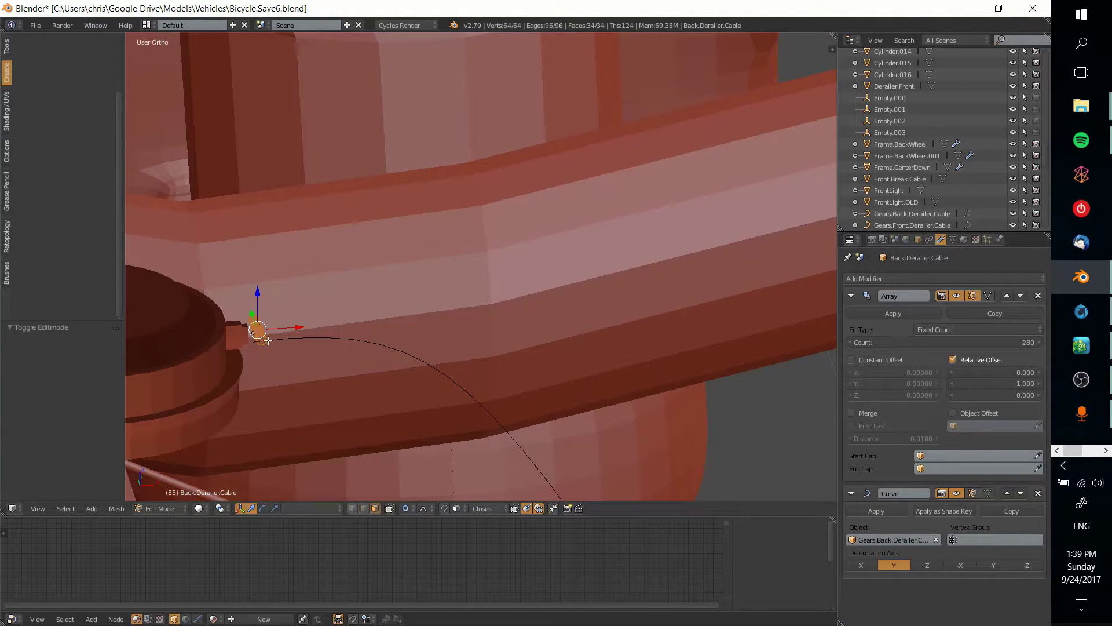
- Try duplicating the rear derailleur cable's segment, separating it into its own object, and toggling the Array modifier's viewport display
scroll(571, 334, "down", 5)
key("shift+d")
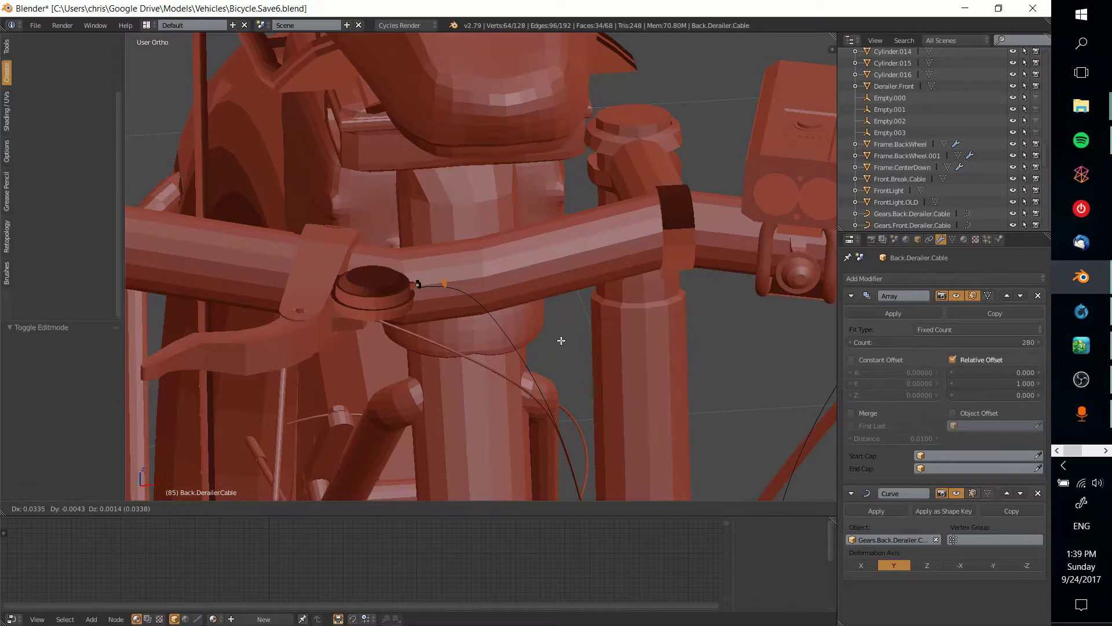
left_click(561, 340)
key("p")
left_click(560, 340)
middle_click_drag(712, 318, 577, 328, "shift")
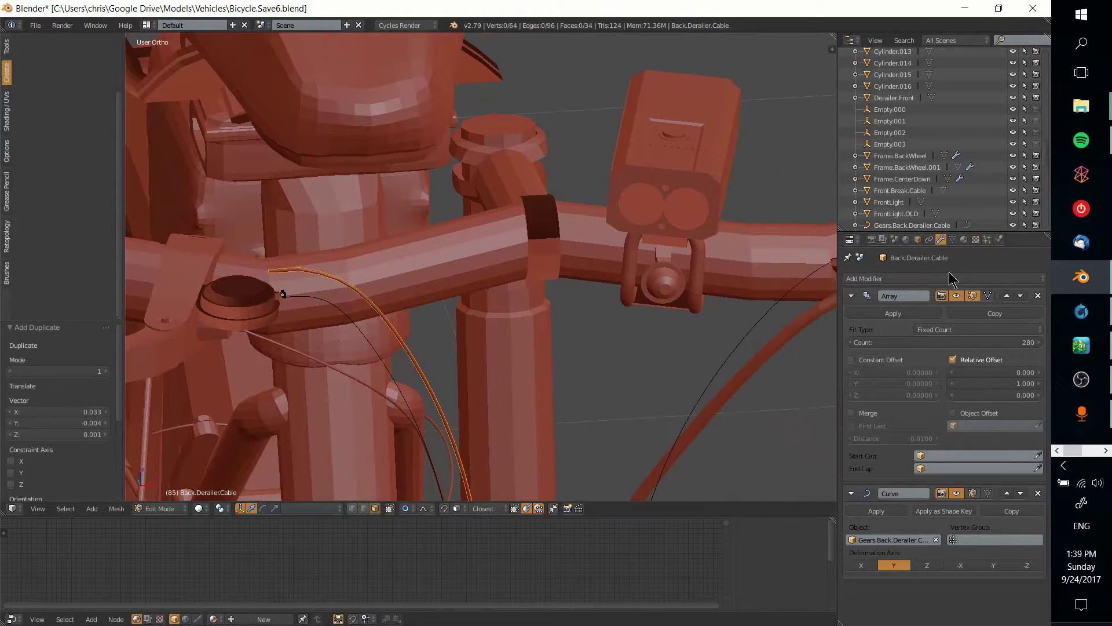
left_click(957, 295)
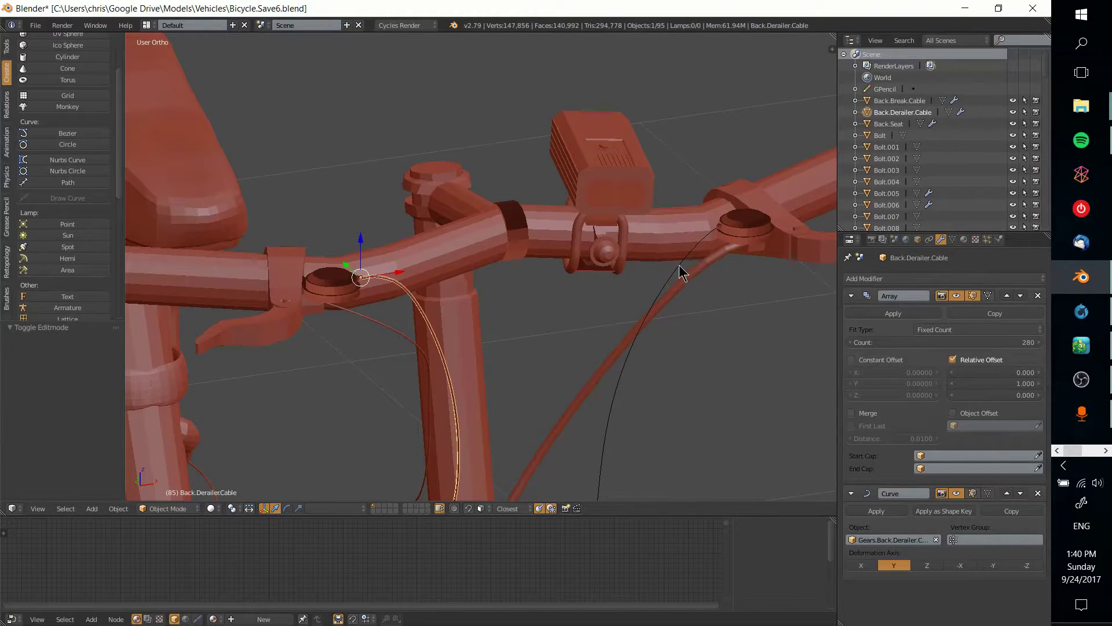
- Select the front derailleur curve to check its handlebar end, and reselect the rear derailleur cable
right_click(679, 265)
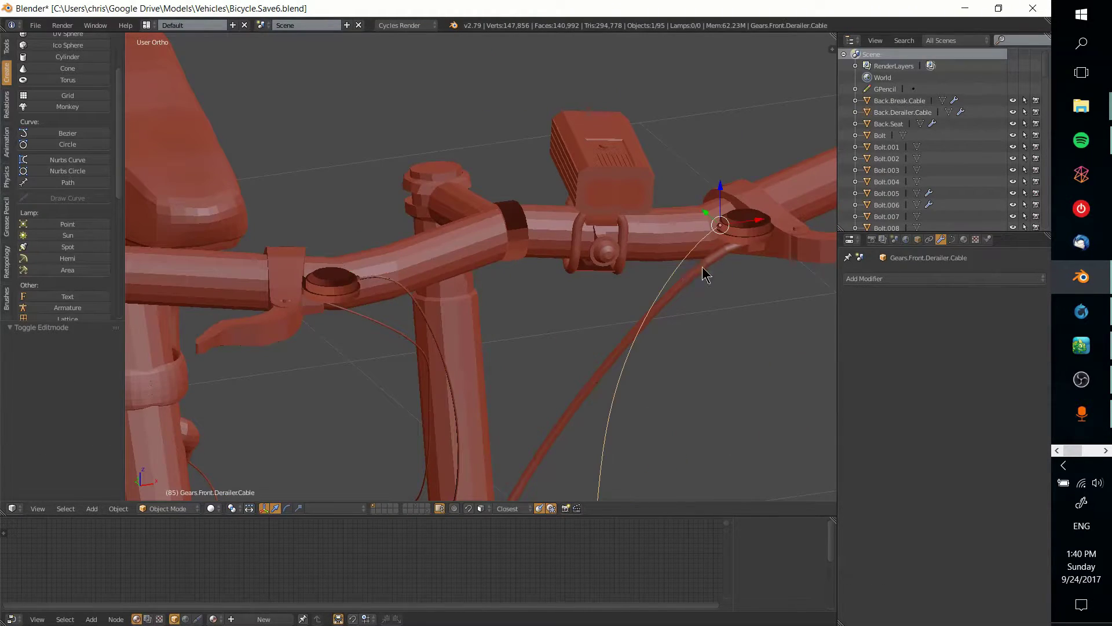
middle_click_drag(741, 258, 725, 249)
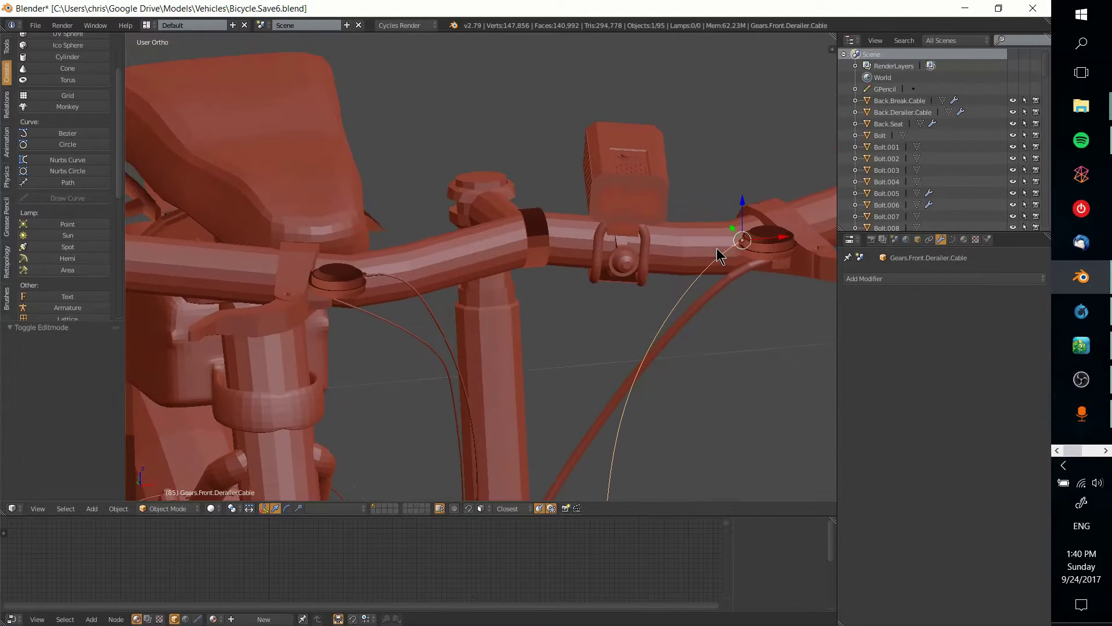
right_click(399, 279)
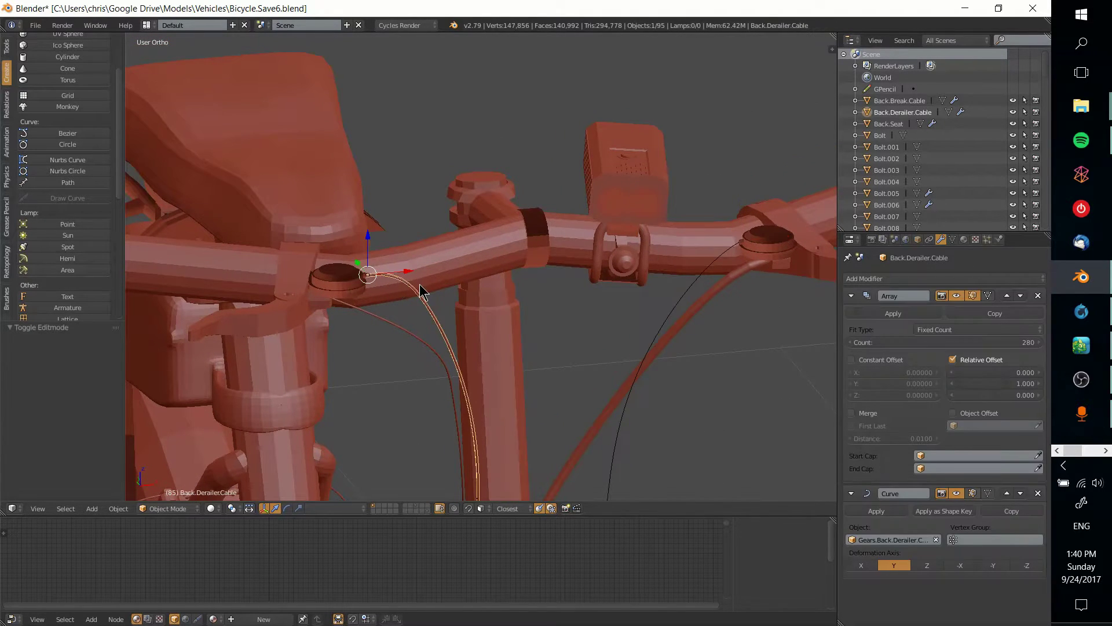
middle_click_drag(421, 285, 368, 318)
scroll(461, 347, "up", 6)
- Duplicate the rear derailleur cable's segment about 0.025 along X and separate the selection into its own object
key("Tab")
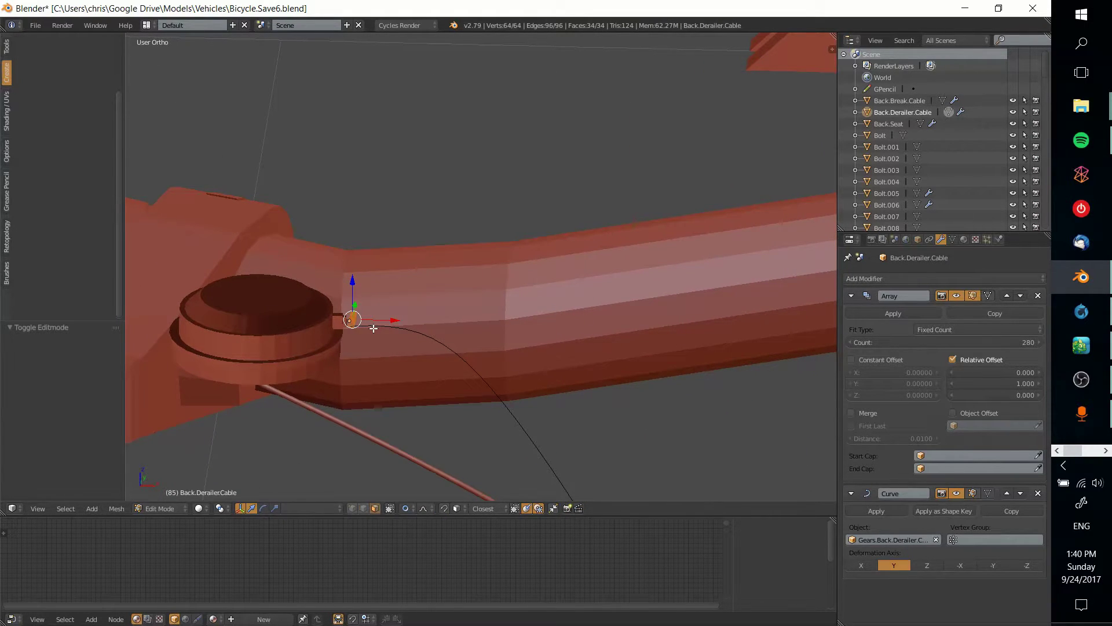
key("e")
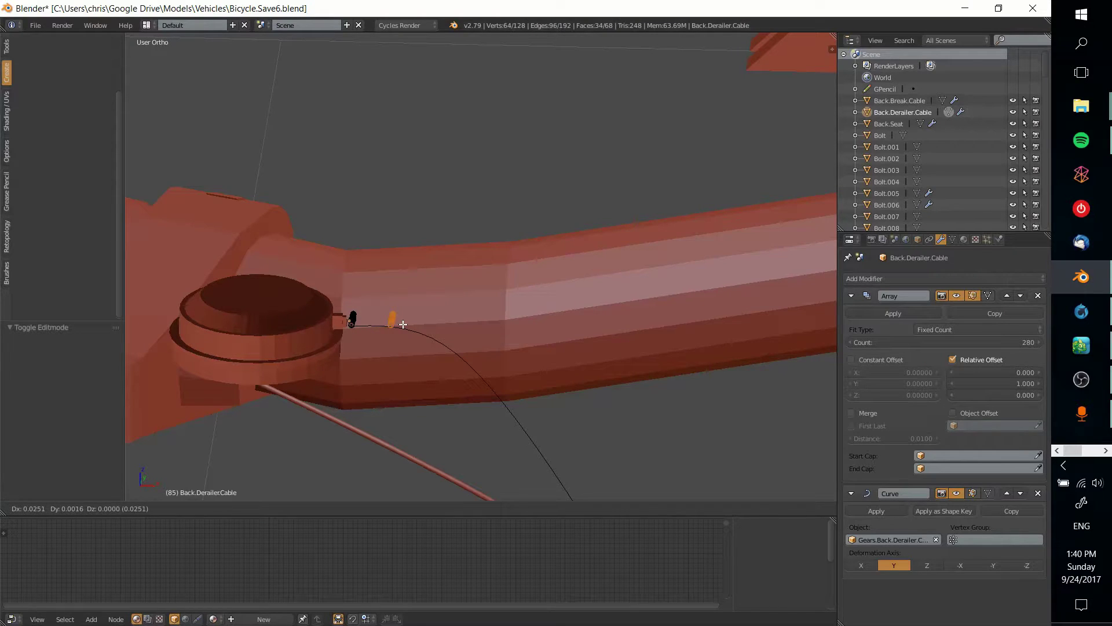
left_click(403, 325)
key("p")
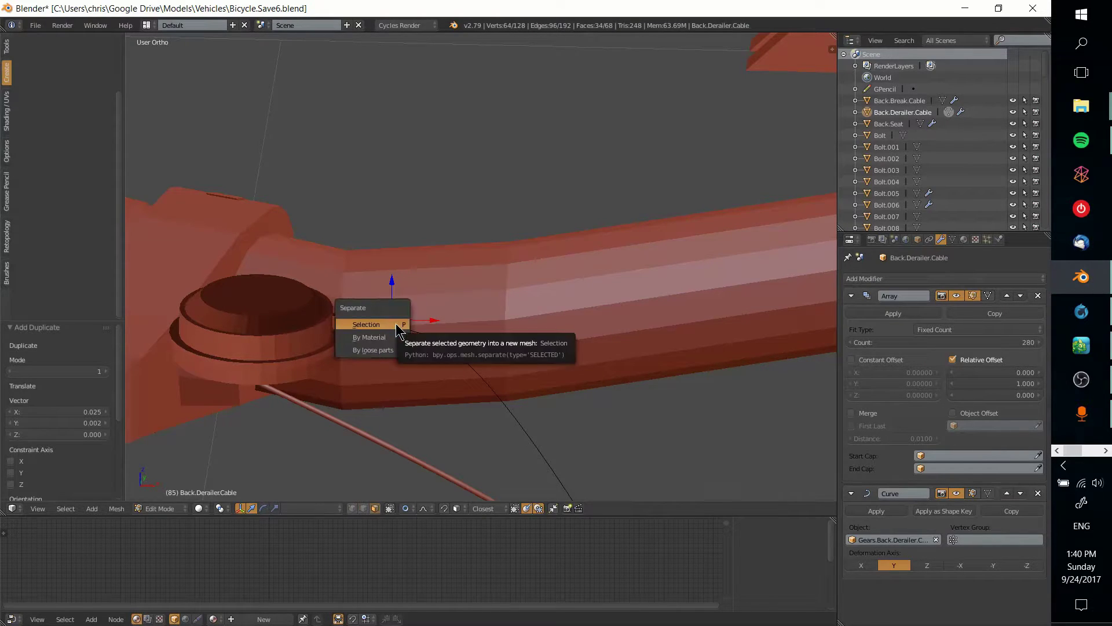
left_click(367, 324)
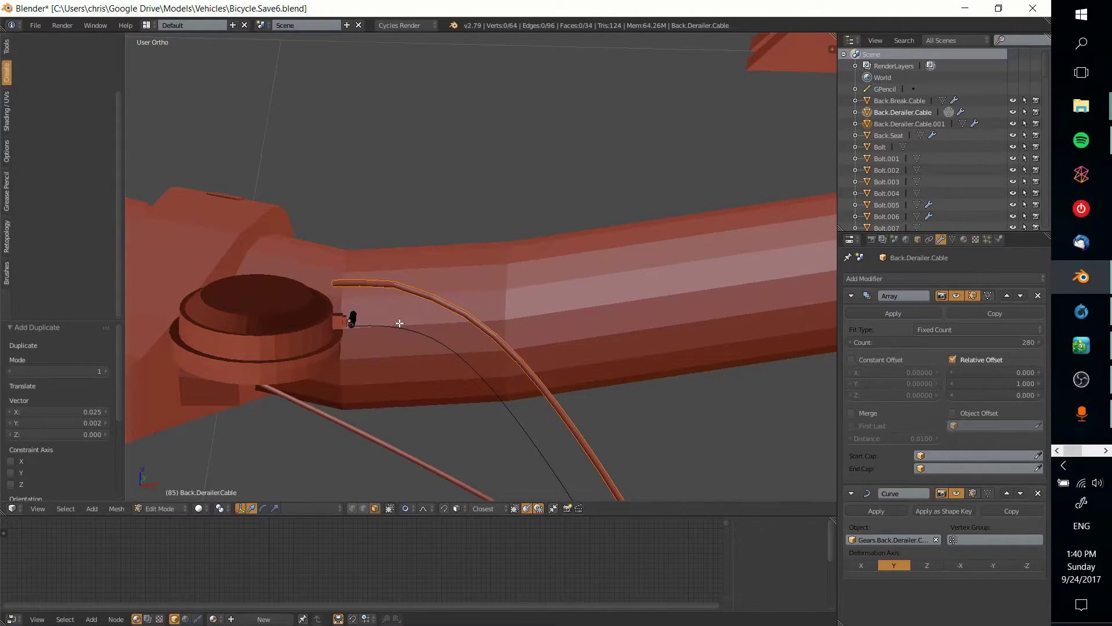
key("Tab")
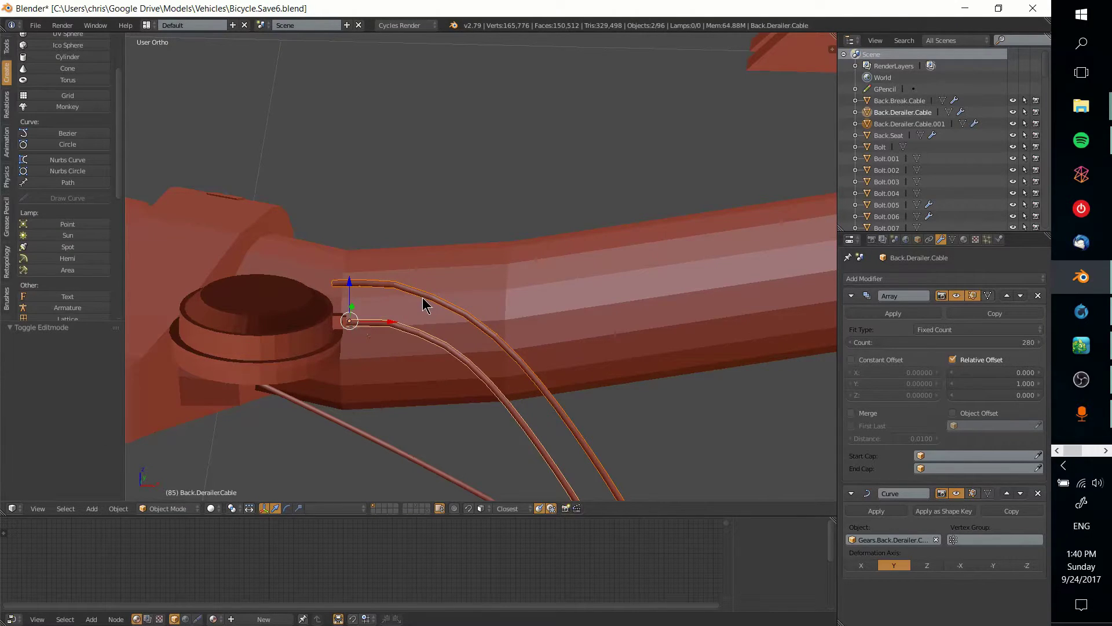
- Select the separated cable copy and turn off the viewport display of its Array and Curve modifiers
right_click(414, 330)
right_click(415, 334)
right_click(440, 301)
middle_click_drag(589, 331, 458, 312, "shift")
left_click(956, 296)
- Inspect the opposite gear shifter where the front derailleur curve begins
scroll(571, 369, "down", 5)
middle_click_drag(565, 347, 558, 264)
scroll(440, 290, "up", 5)
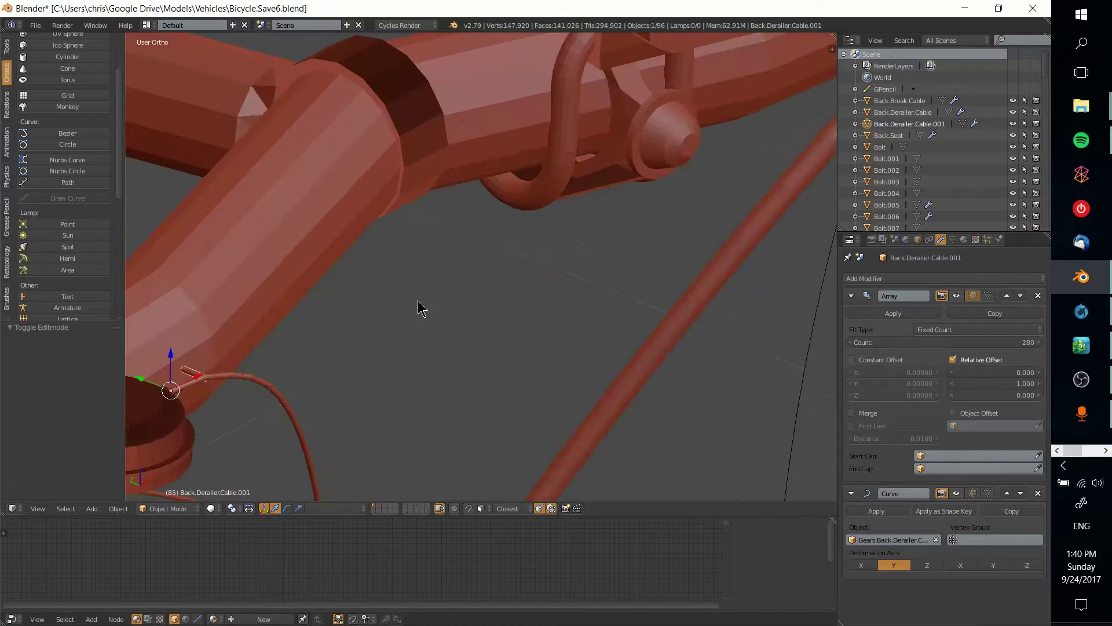
middle_click_drag(197, 382, 587, 252)
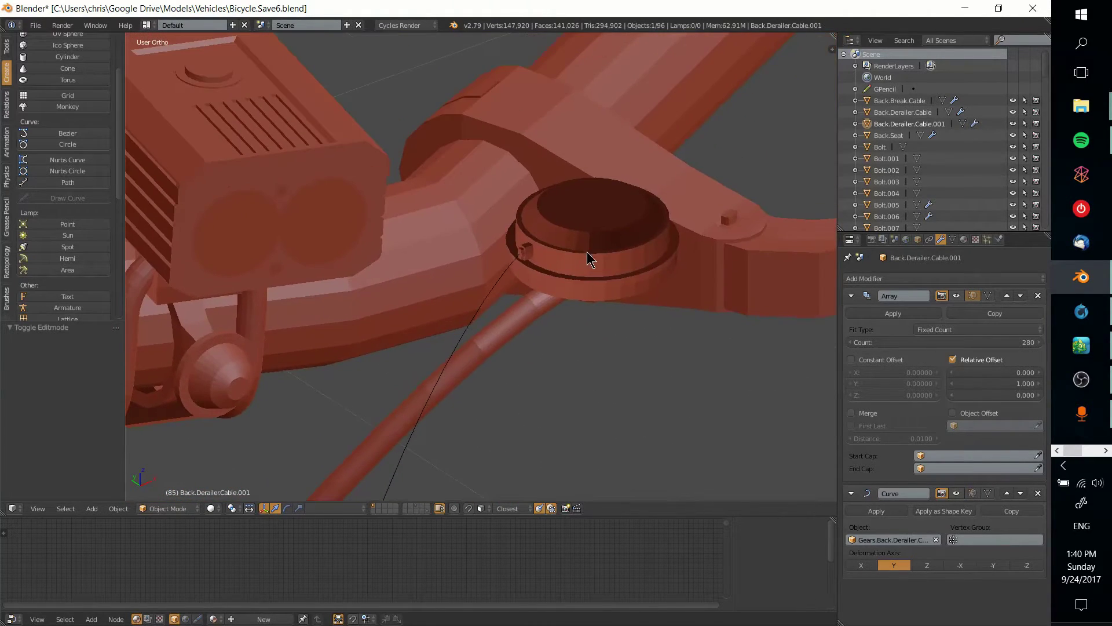
right_click(520, 255)
middle_click_drag(581, 307, 585, 268)
- Select the copied cable segment's whole mesh in Edit Mode and snap the 3D cursor to it
right_click(398, 242)
scroll(585, 268, "up", 3)
key("Tab")
key("a")
middle_click_drag(665, 261, 518, 306, "shift")
key("shift+s")
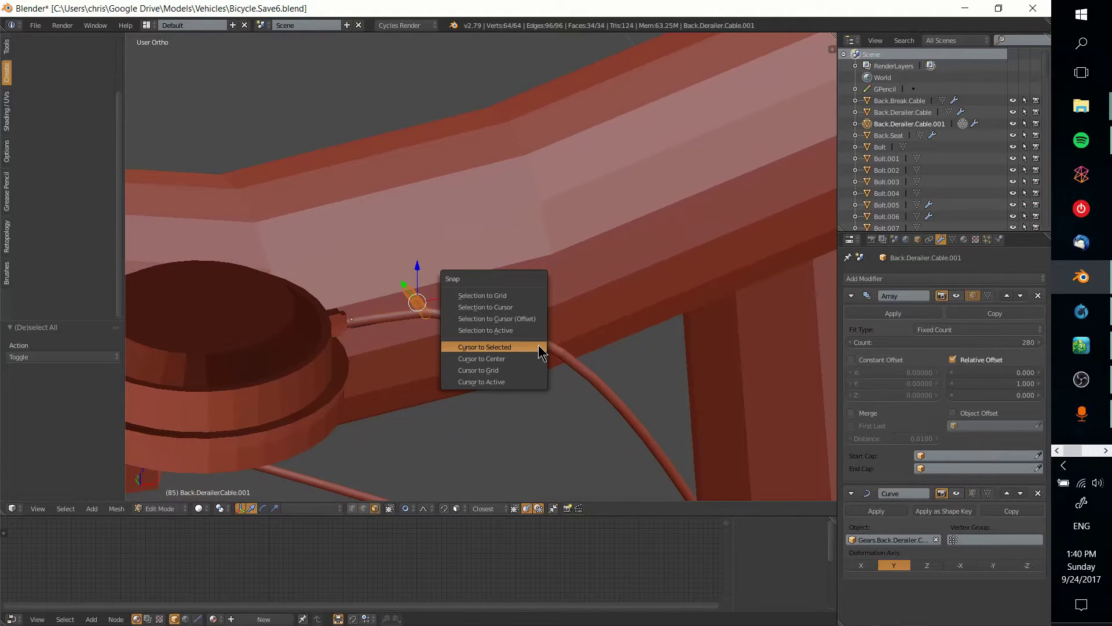
left_click(536, 347)
key("Tab")
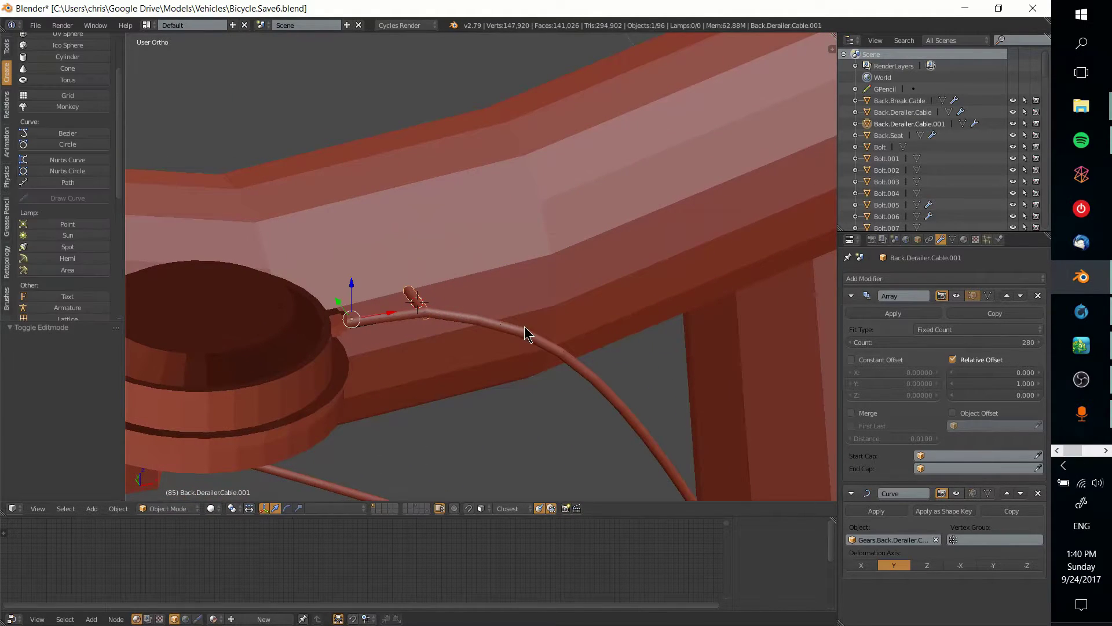
- Set the copied cable segment's origin to the 3D cursor
left_click(7, 46)
left_click(96, 181)
left_click(107, 222)
middle_click_drag(498, 340, 489, 336)
scroll(490, 336, "down", 7)
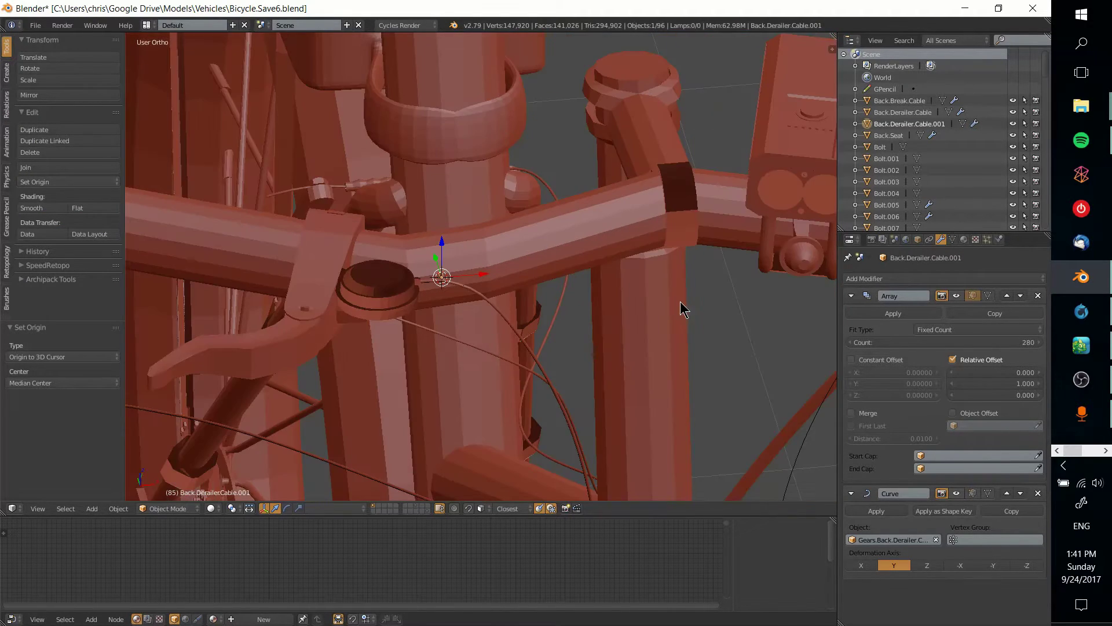
- Edit the front derailleur curve and lower its end point at the gear shifter by about 0.003 along Z
middle_click_drag(681, 301, 430, 277, "shift")
middle_click_drag(649, 267, 592, 285, "shift")
middle_click_drag(678, 248, 603, 254)
right_click(576, 243)
key("Tab")
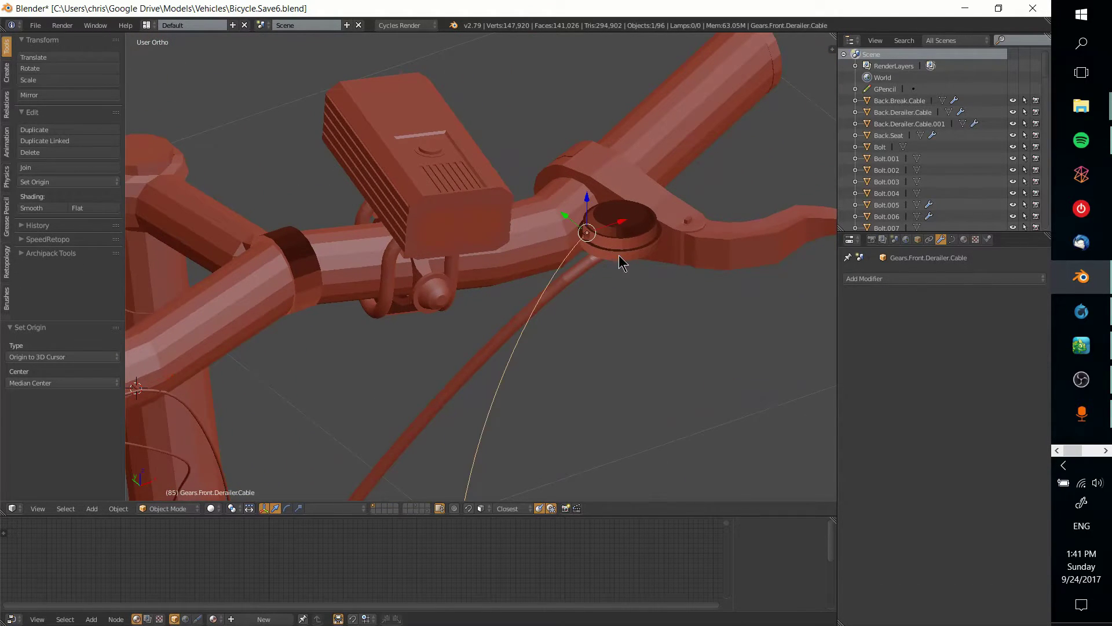
scroll(623, 269, "up", 8)
middle_click_drag(621, 318, 536, 273, "shift")
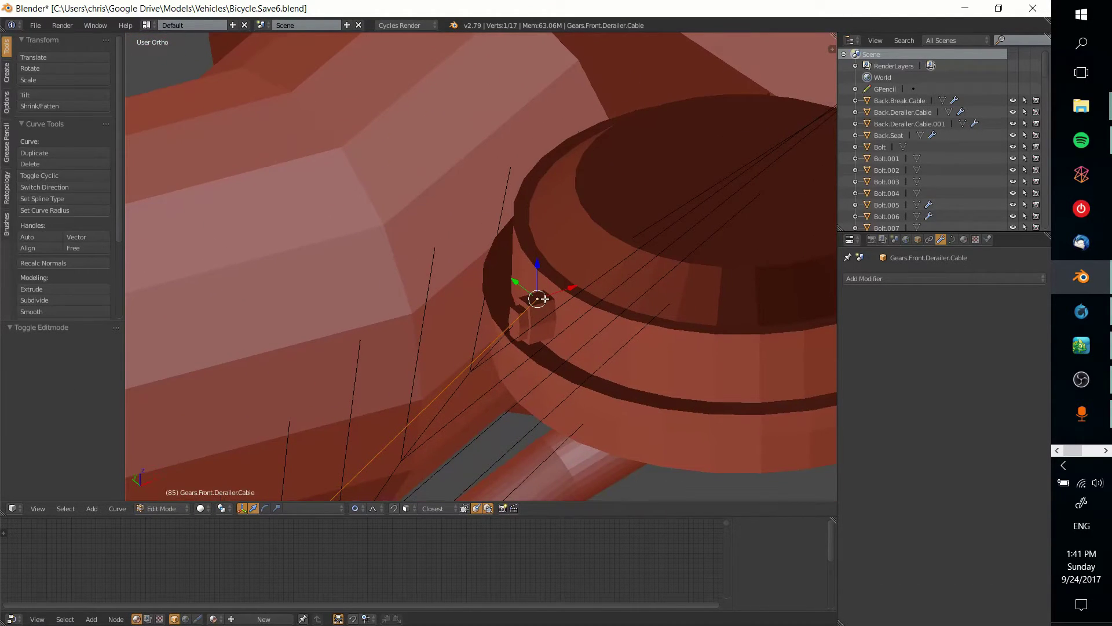
scroll(579, 329, "down", 3)
middle_click_drag(571, 329, 537, 298)
key("g")
key("z")
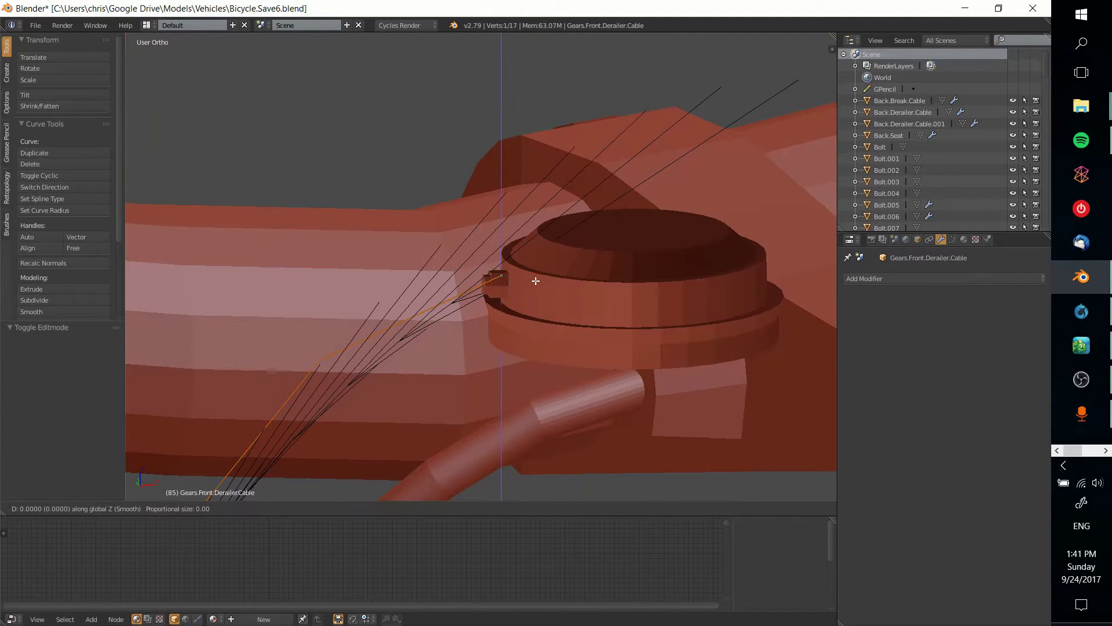
left_click(535, 290)
- Raise the control point next to the shifter end by about 0.022 along global Z to arch the curve
right_click(317, 361)
key("g")
key("z")
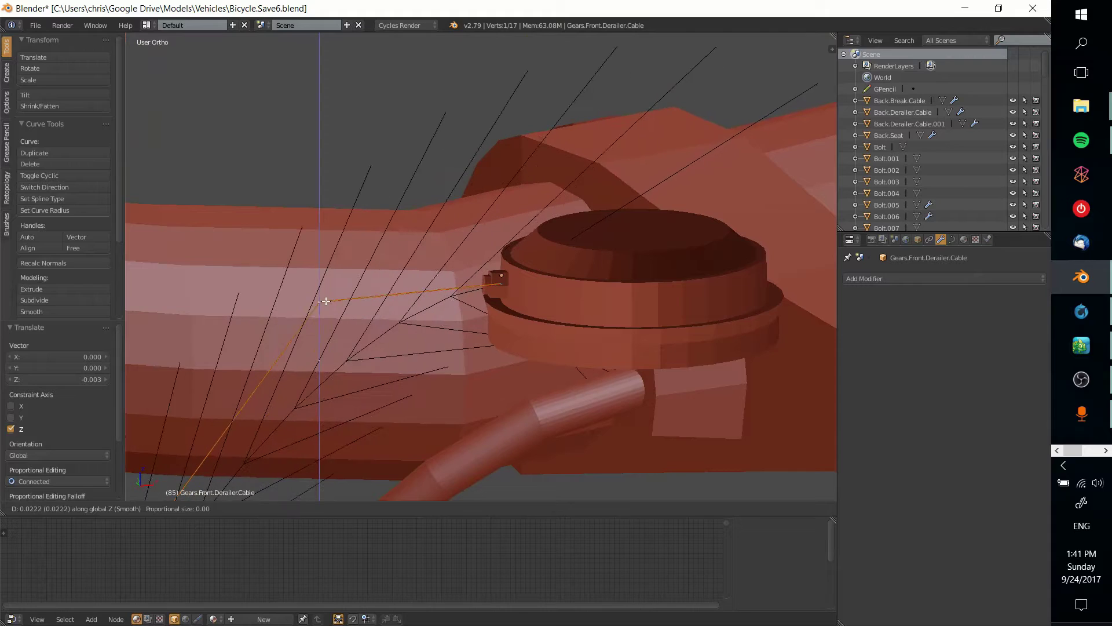
left_click(326, 301)
- Select the neighbouring control point as well and subdivide the front derailleur curve between the two points
middle_click_drag(352, 391, 462, 276, "shift")
scroll(501, 296, "down", 3)
middle_click_drag(412, 327, 561, 197, "shift")
right_click(375, 415, "shift")
key("space")
left_click(473, 446)
- Raise three control points on the upper part of the front derailleur curve along global Z to smooth its arc
right_click(498, 247)
key("g")
key("z")
left_click(479, 153)
middle_click_drag(602, 110, 537, 316, "shift")
right_click(554, 282)
key("g")
key("z")
left_click(561, 264)
right_click(434, 355)
key("g")
key("z")
left_click(437, 331)
- Select the front derailleur curve's end point at the shifter and snap the 3D cursor to it
middle_click_drag(684, 304, 563, 346, "shift")
key("Tab")
key("Tab")
scroll(564, 344, "up", 5)
right_click(645, 361)
middle_click_drag(646, 353, 697, 372)
middle_click_drag(663, 336, 534, 259)
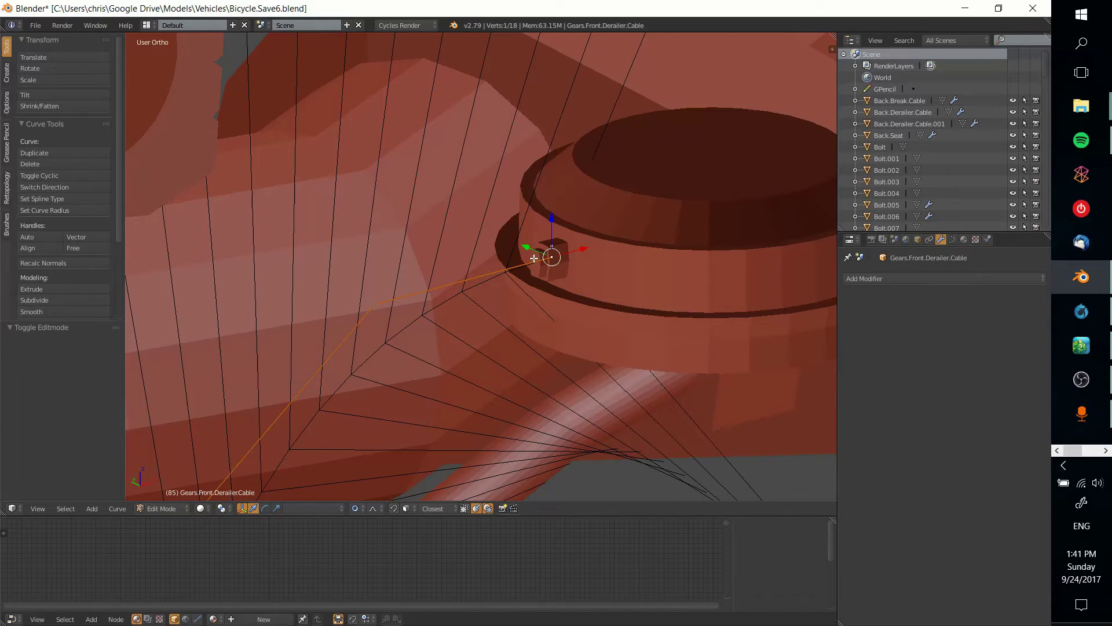
key("shift+s")
left_click(533, 256)
key("Tab")
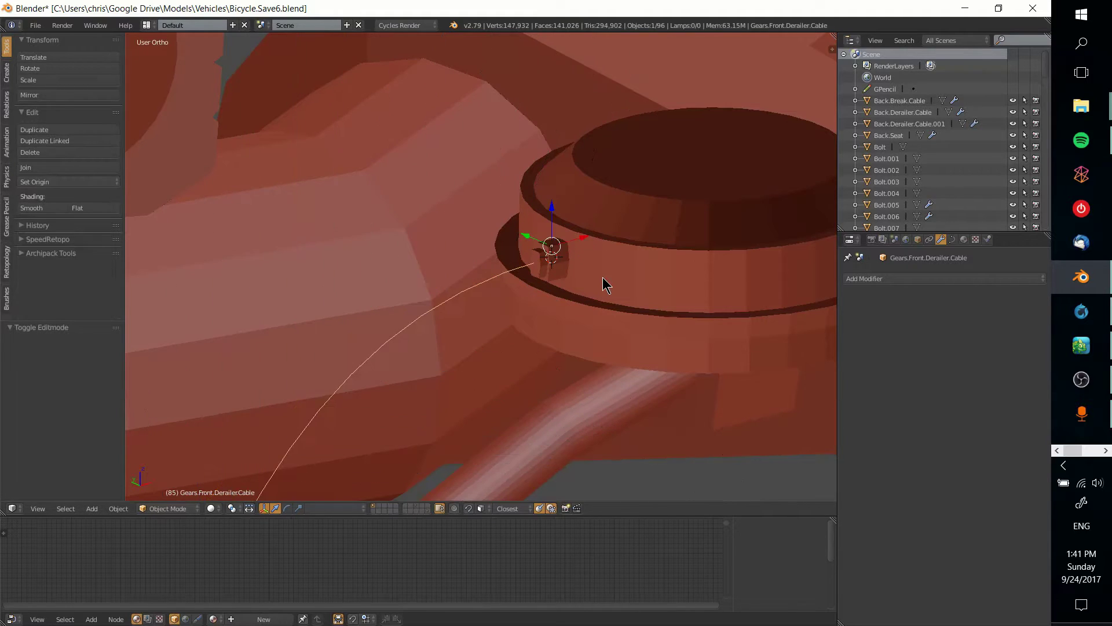
- Set the front derailleur curve's origin to the 3D cursor in Object Mode
mouse_move(602, 279)
middle_mouse_down()
mouse_move(564, 285)
mouse_move(604, 284)
middle_mouse_up()
key("Tab")
scroll(605, 283, "down", 2)
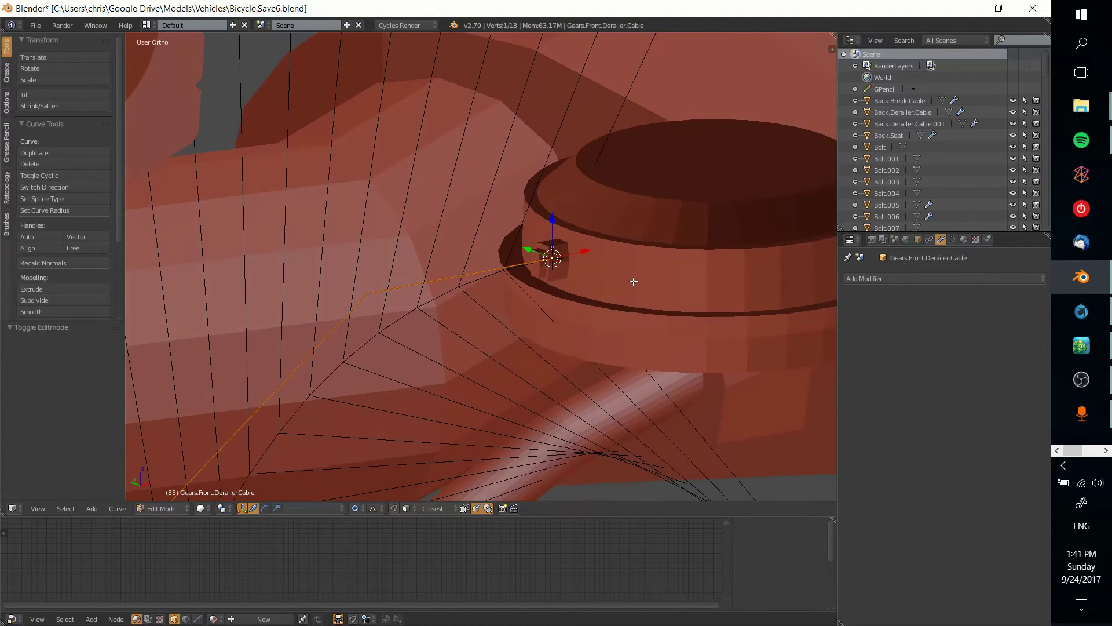
key("Tab")
scroll(469, 311, "down", 3)
mouse_move(429, 325)
middle_mouse_down("shift")
mouse_move(680, 235)
mouse_move(449, 328)
middle_mouse_up("shift")
left_click(85, 181)
left_click(46, 222)
- Select the copied cable segment at the other shifter and snap it to the 3D cursor at the curve's start
scroll(549, 307, "up", 3)
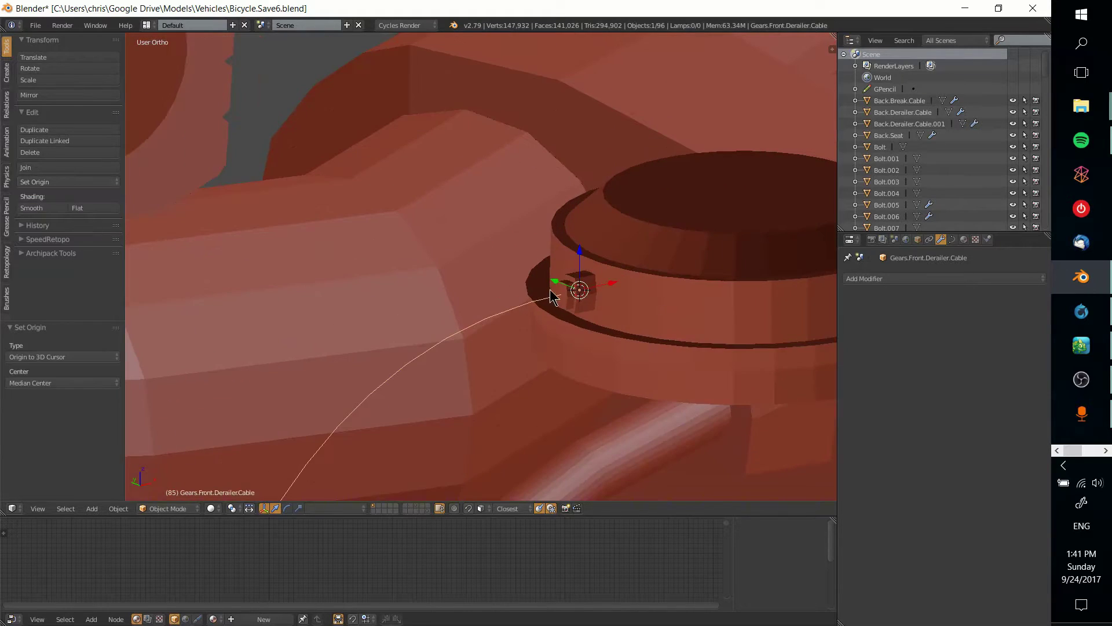
middle_click_drag(490, 313, 624, 227, "shift")
scroll(579, 241, "down", 8)
middle_click_drag(425, 278, 628, 228, "shift")
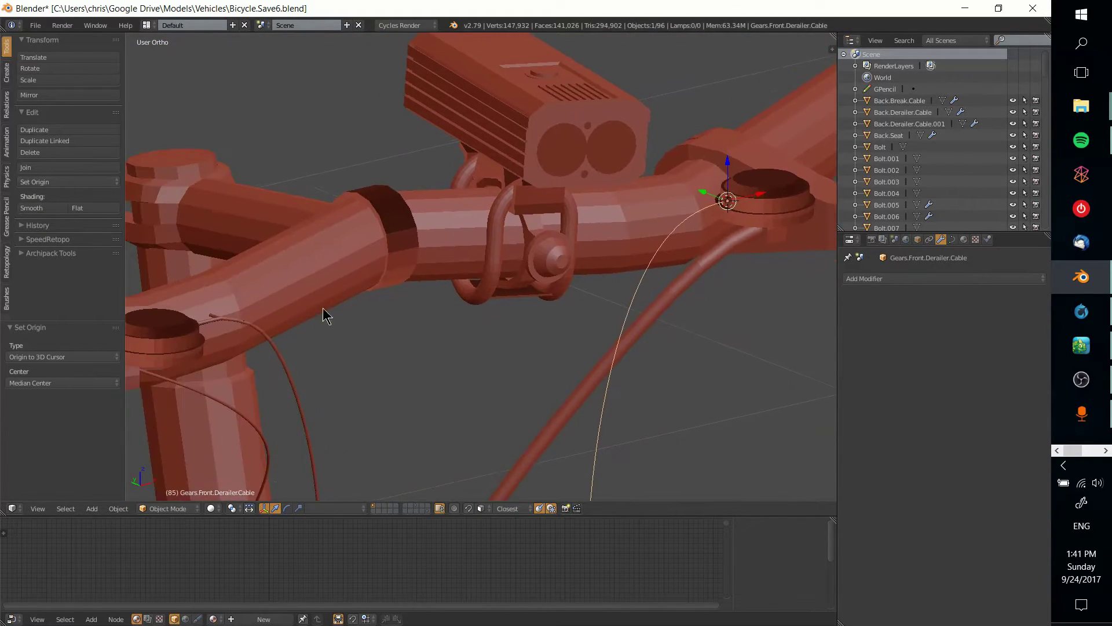
middle_click_drag(343, 304, 426, 274, "shift")
right_click(303, 292)
right_click(308, 291)
right_click(309, 293)
right_click(308, 292)
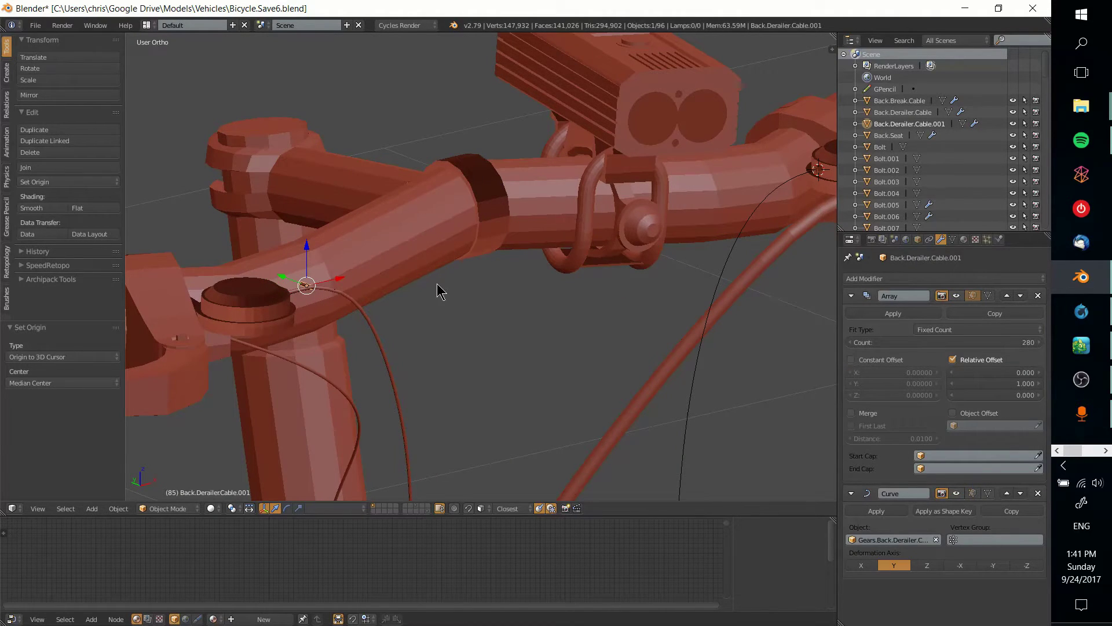
key("shift+s")
left_click(444, 245)
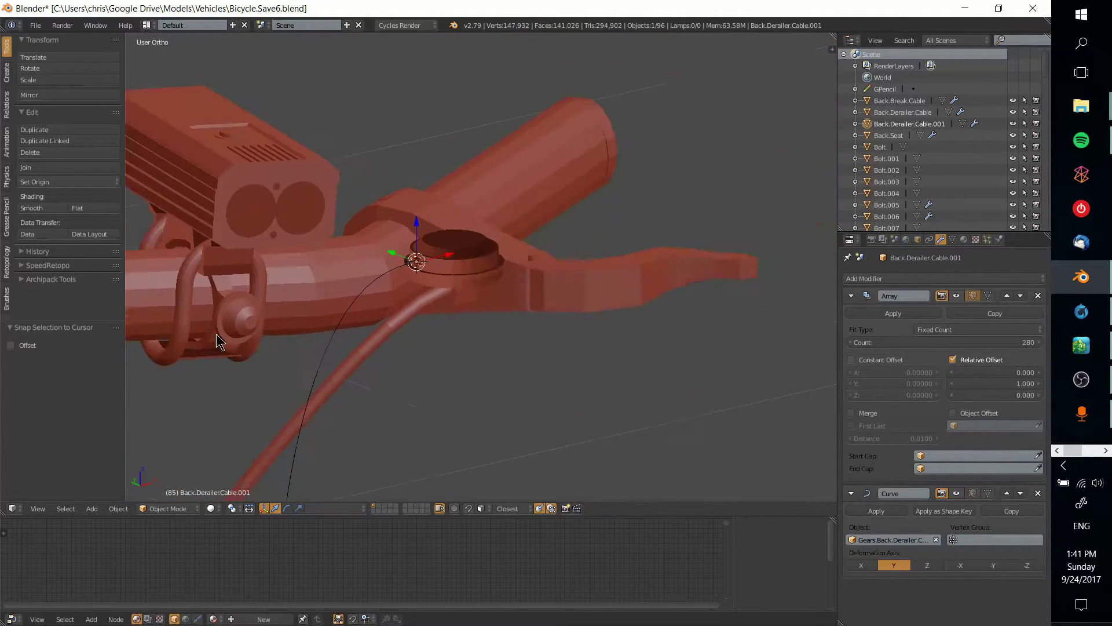
- Compare the origins of the copied cable segment and the front derailleur curve at the shifter
scroll(373, 323, "up", 10)
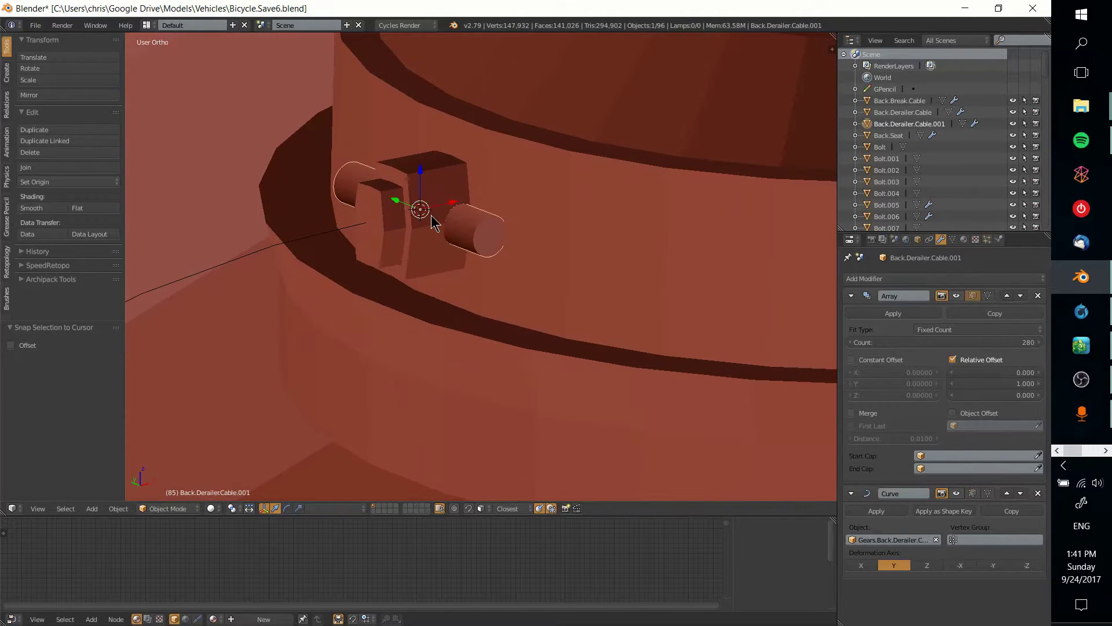
middle_click_drag(435, 220, 506, 285, "shift")
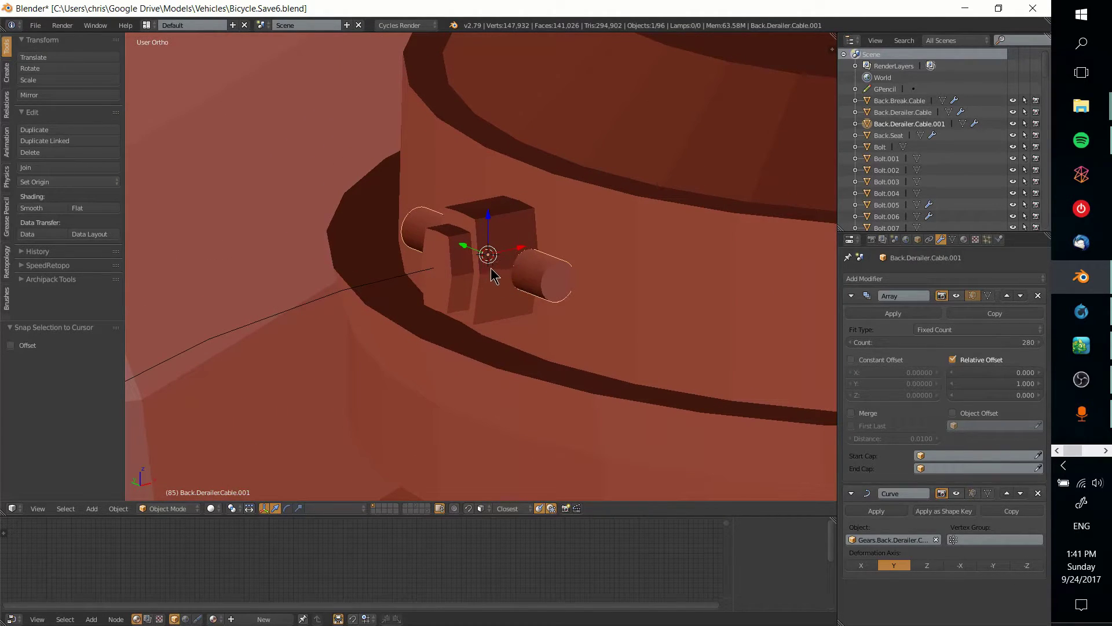
right_click(486, 250)
right_click(411, 281)
right_click(433, 262)
right_click(535, 267)
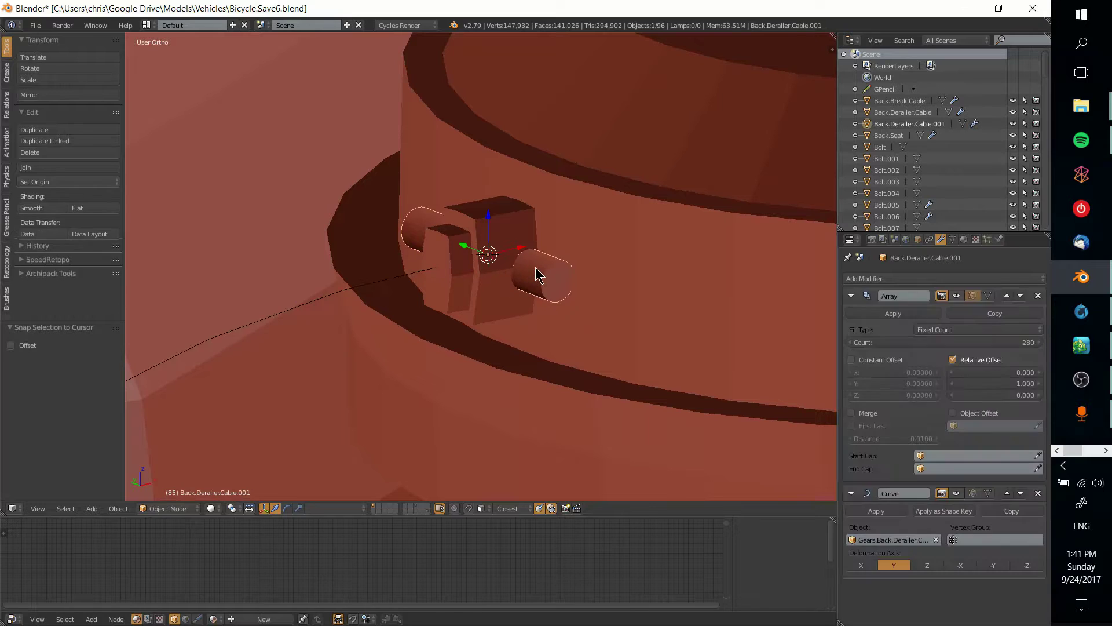
right_click(421, 267)
right_click(429, 266)
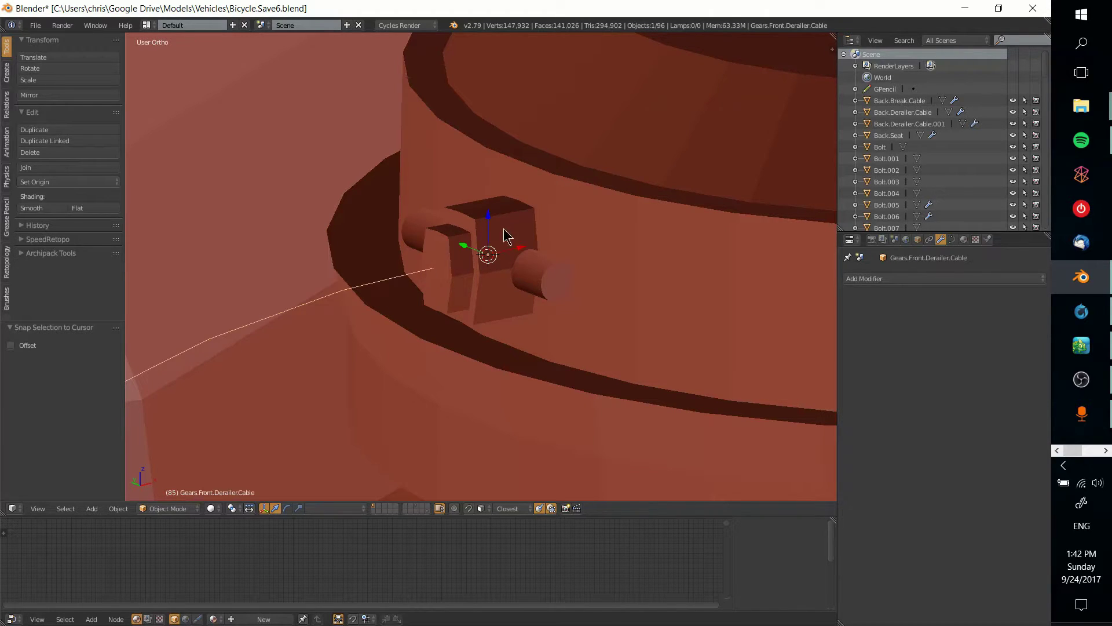
right_click(527, 255)
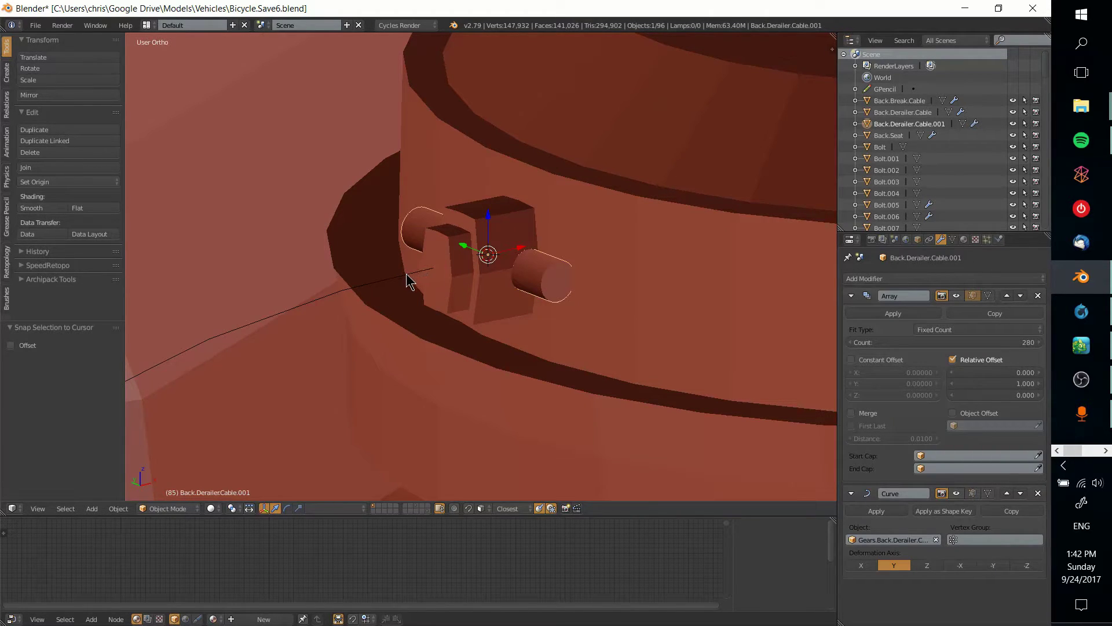
right_click(410, 282)
right_click(519, 275)
right_click(412, 273)
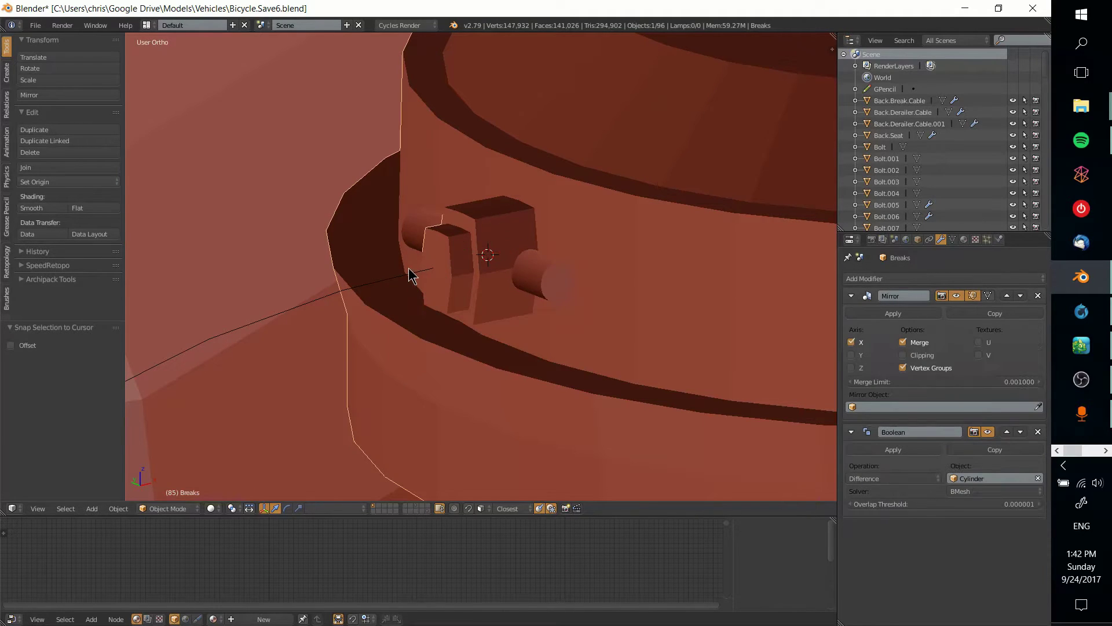
- Select the front derailleur curve and apply its rotation and scale, with its object transform values shown
left_click(917, 239)
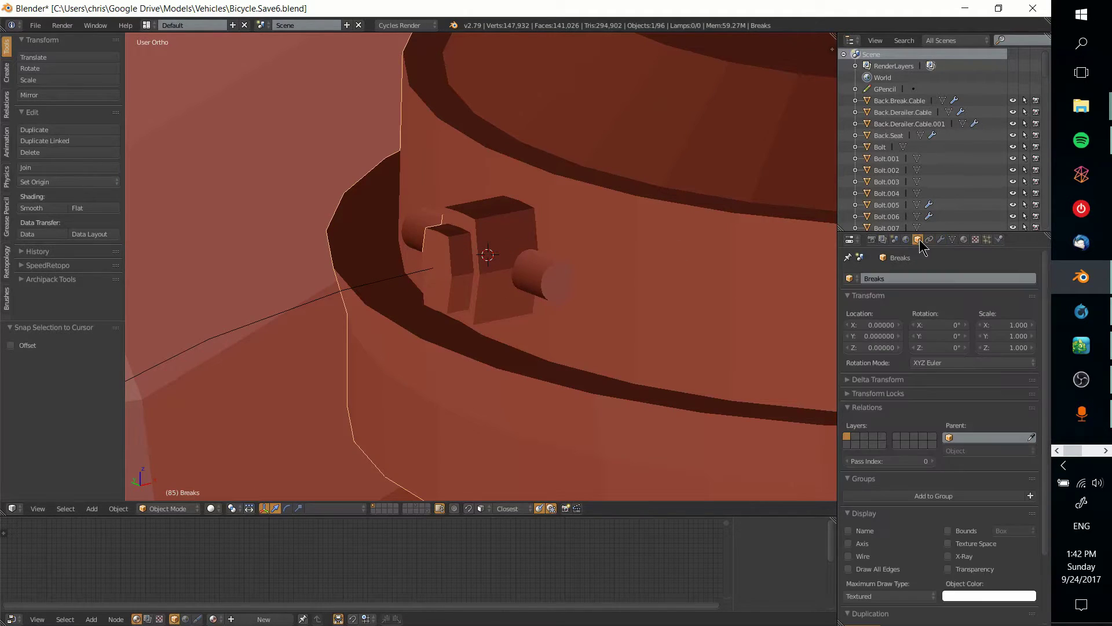
right_click(292, 318)
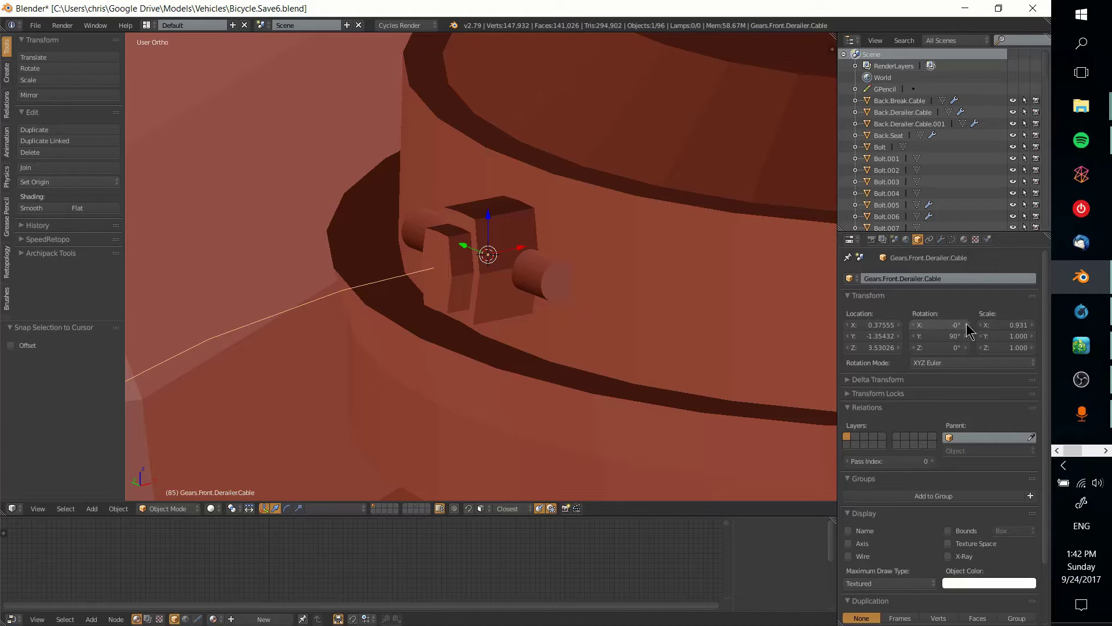
middle_click_drag(701, 315, 734, 319, "shift")
key("ctrl+a")
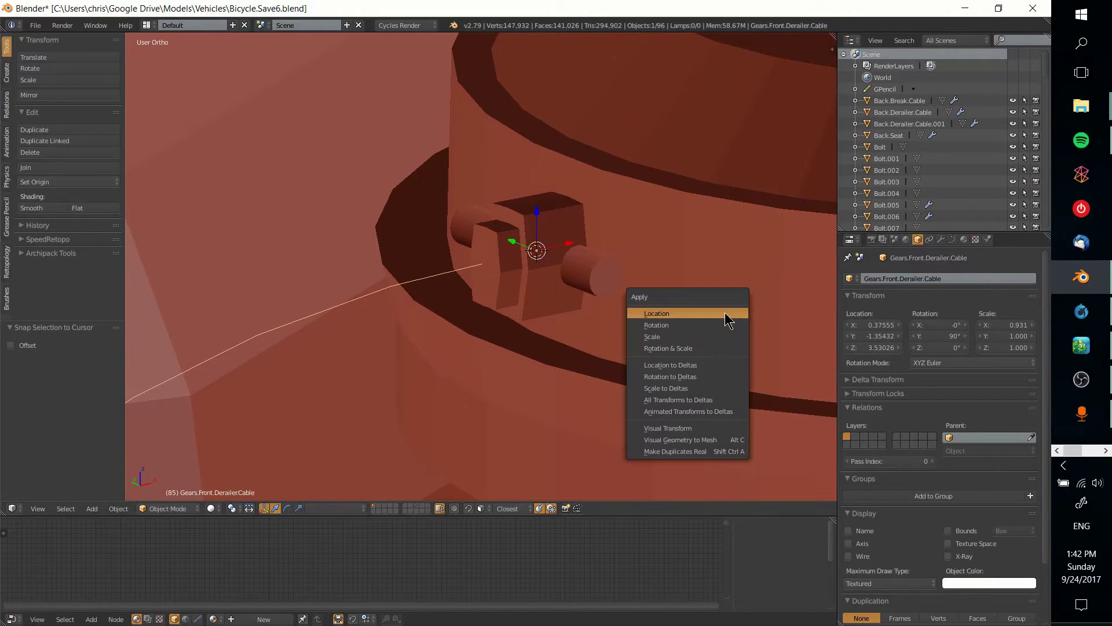
left_click(725, 321)
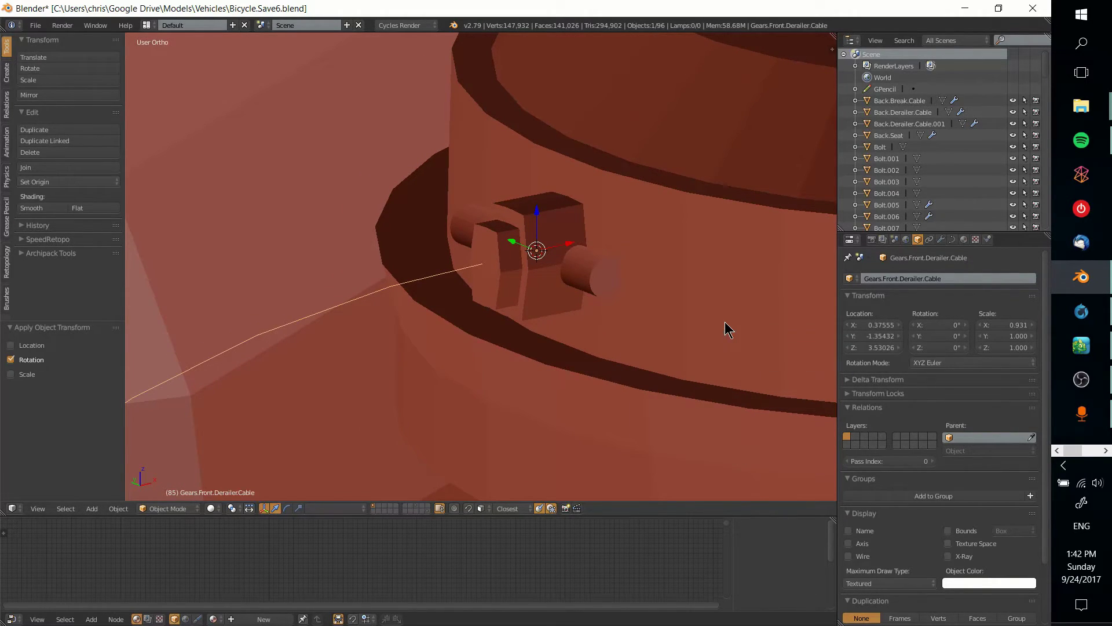
key("ctrl+a")
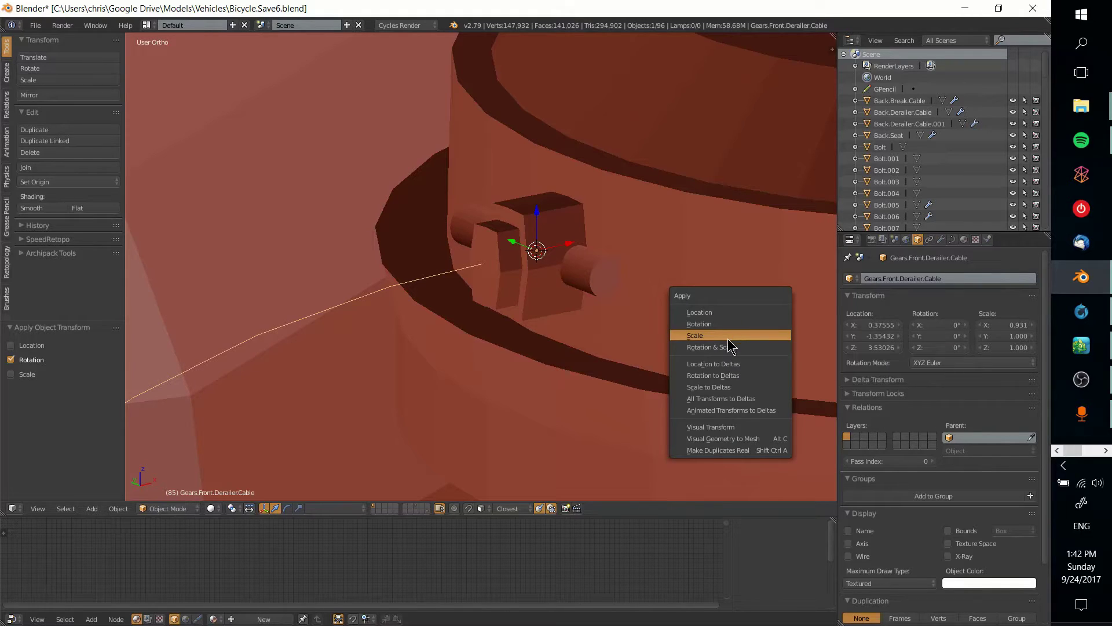
left_click(728, 339)
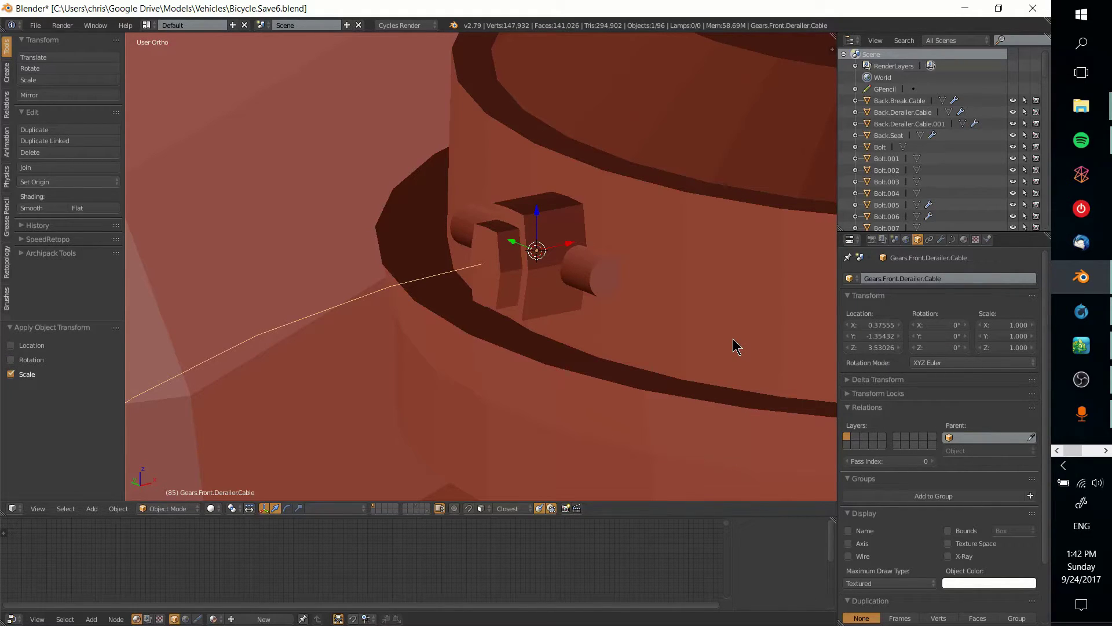
- Compare the location, rotation and scale of the copied cable segment with those of the front derailleur curve
right_click(590, 279)
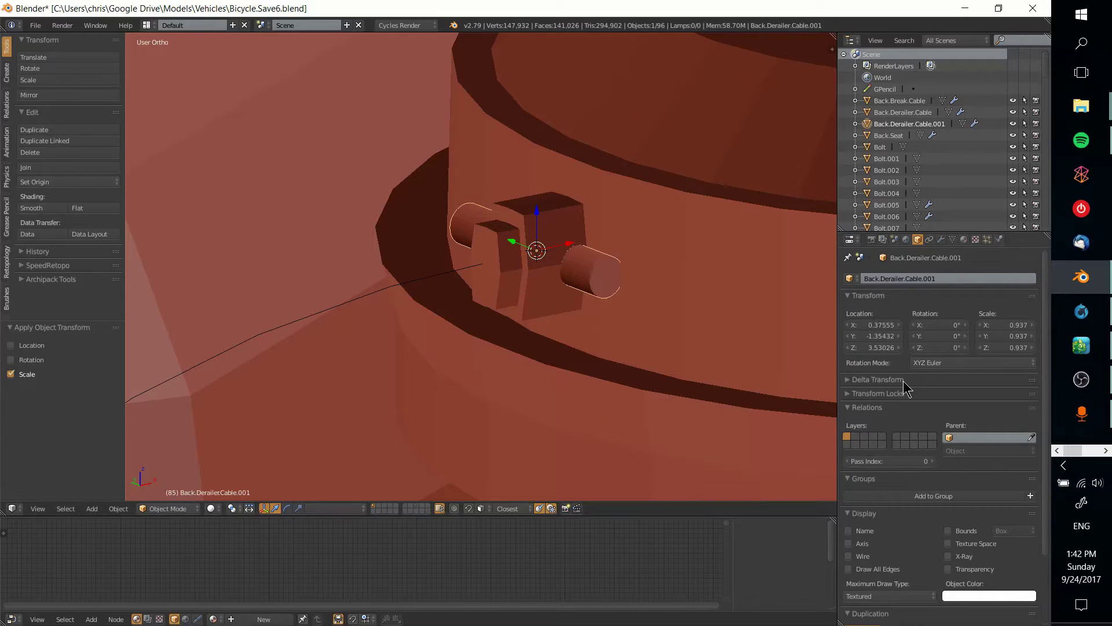
right_click(453, 270)
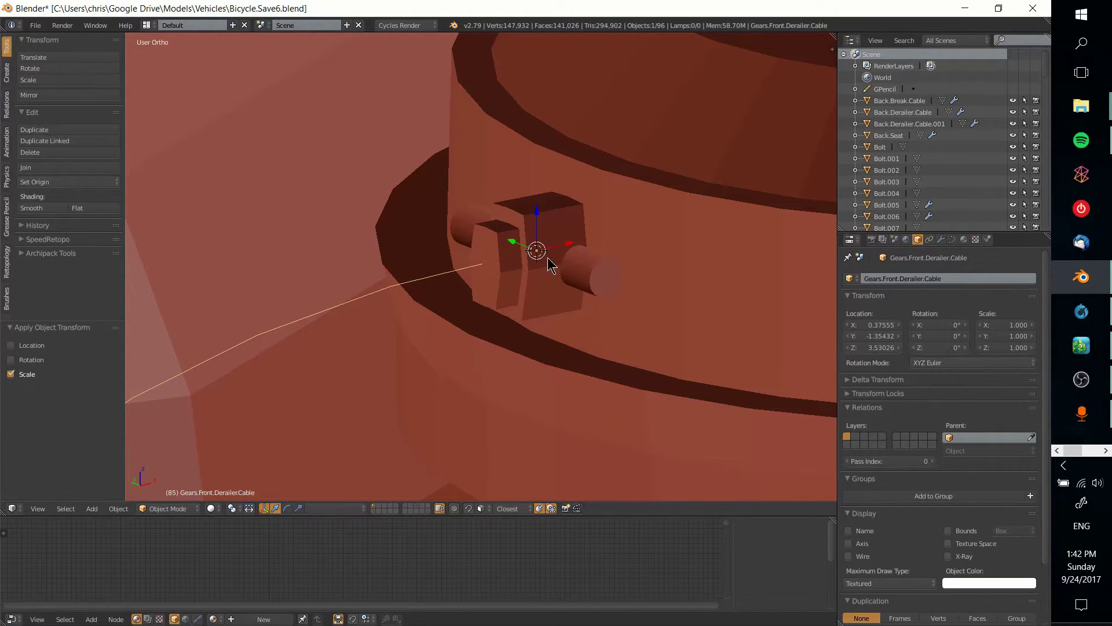
right_click(574, 261)
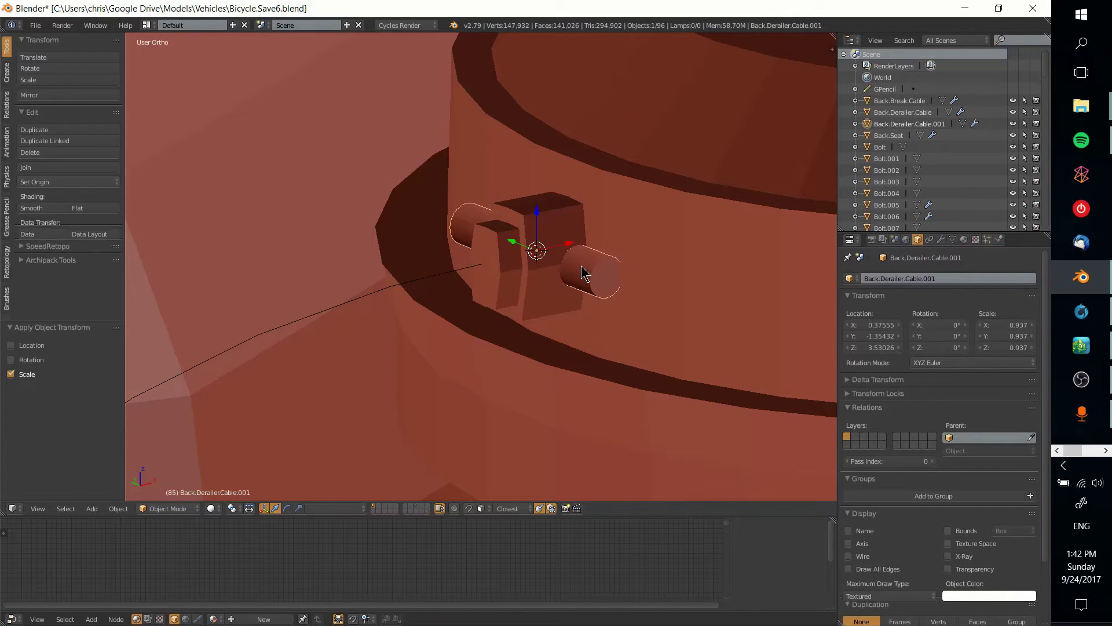
right_click(473, 270)
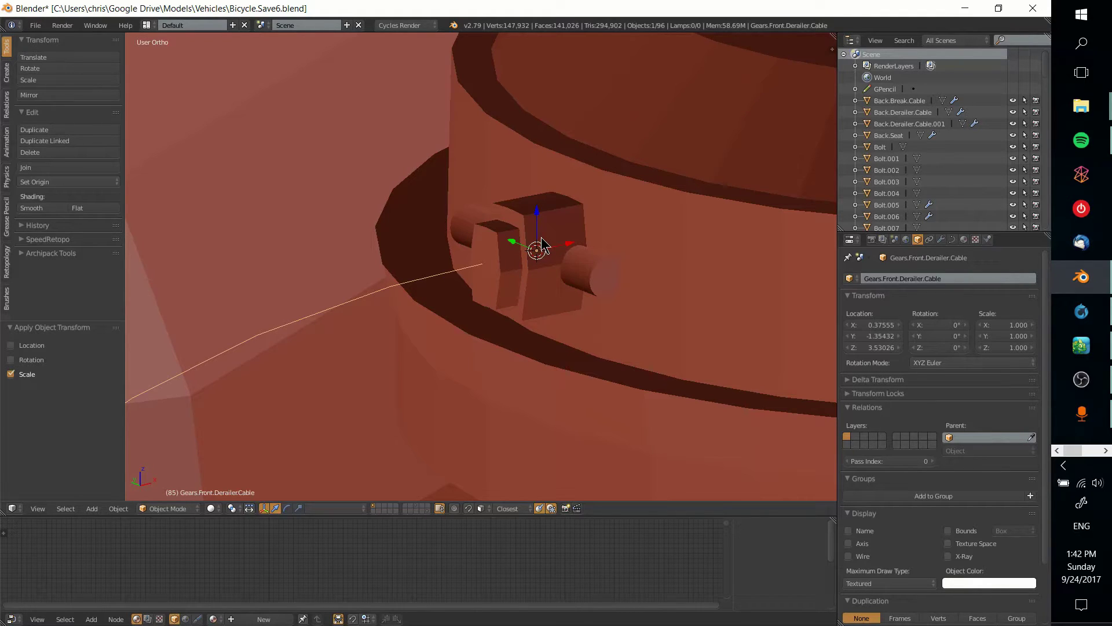
scroll(543, 244, "down", 3)
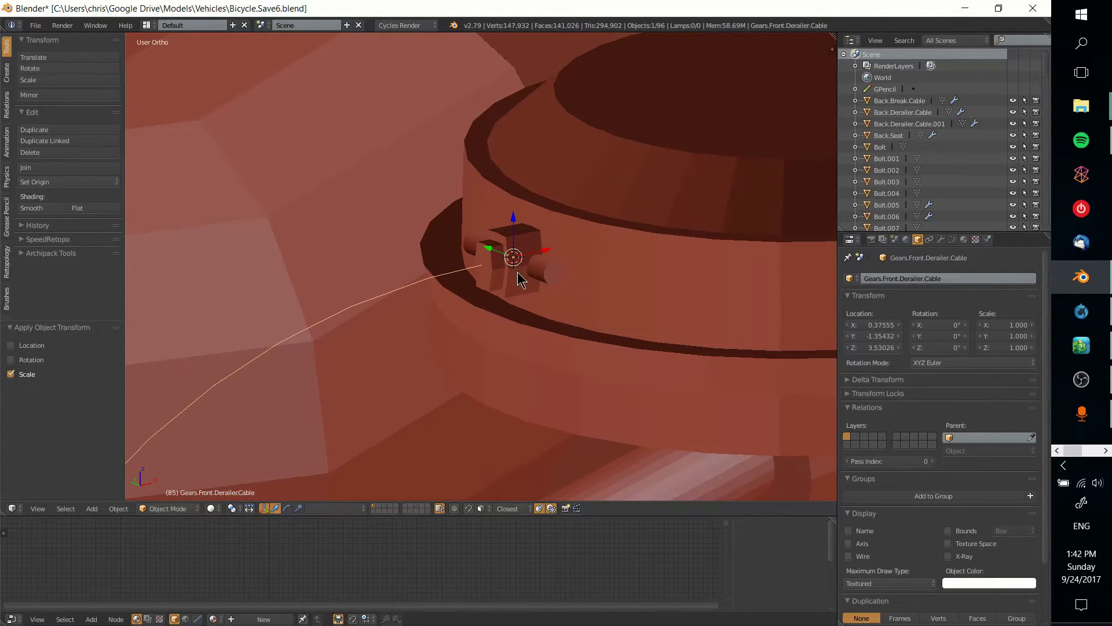
scroll(518, 280, "up", 3)
middle_click_drag(580, 257, 631, 261)
mouse_move(519, 272)
middle_mouse_down()
mouse_move(464, 294)
mouse_move(551, 293)
mouse_move(474, 290)
mouse_move(429, 303)
mouse_move(653, 293)
mouse_move(528, 296)
mouse_move(489, 281)
mouse_move(525, 266)
middle_mouse_up()
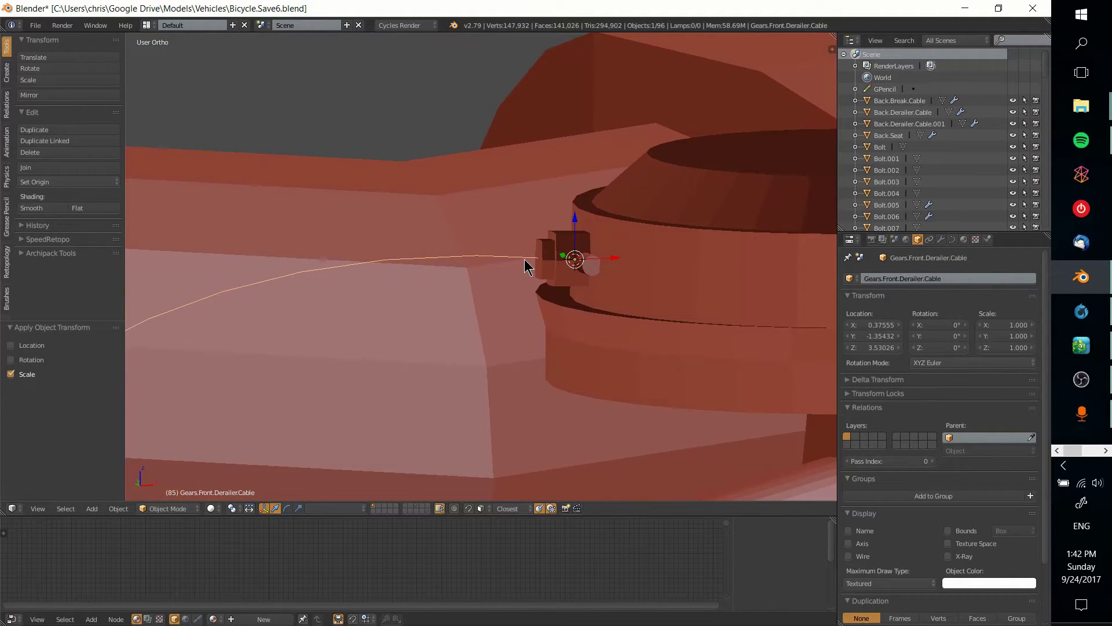
- Replace the cable segment's Curve modifier target with the front derailleur curve, picked in the 3D view
right_click(591, 270)
left_click(938, 241)
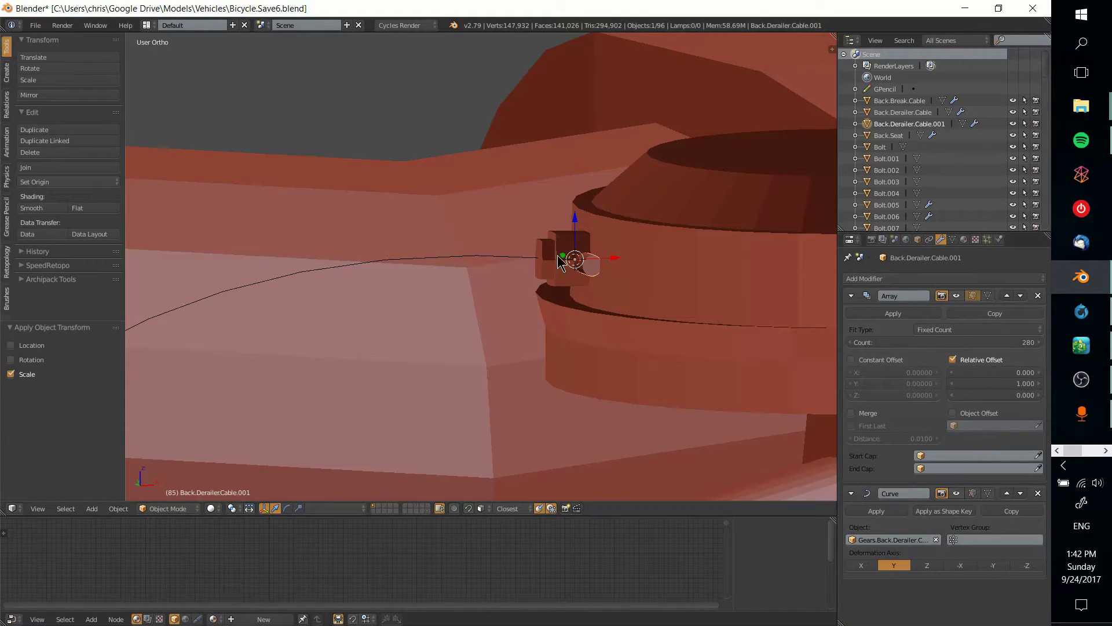
scroll(770, 272, "up", 3)
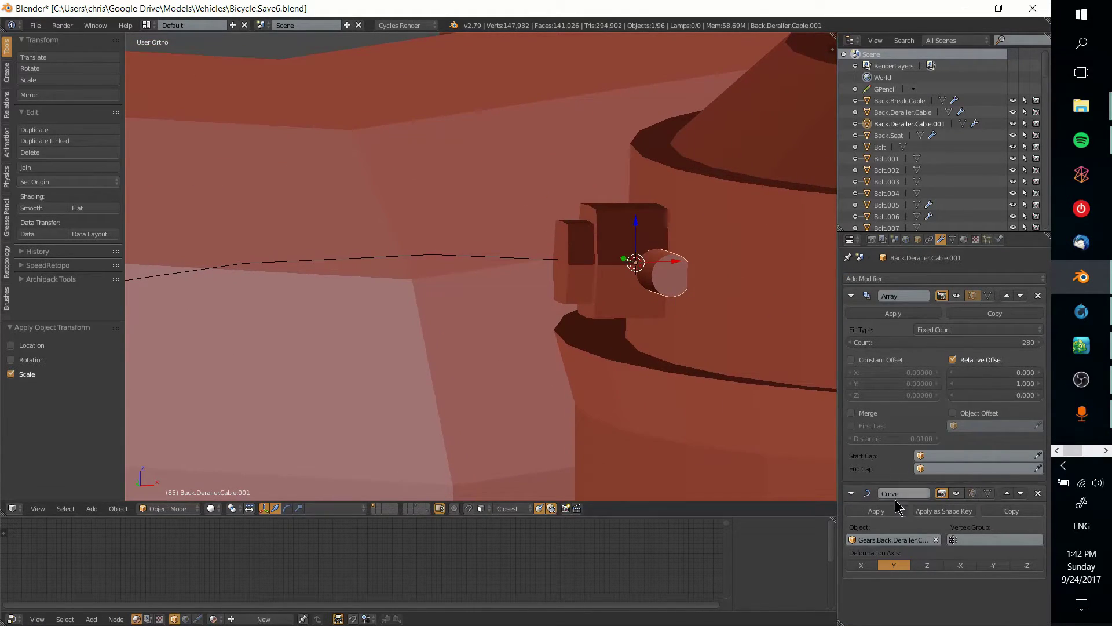
left_click(935, 540)
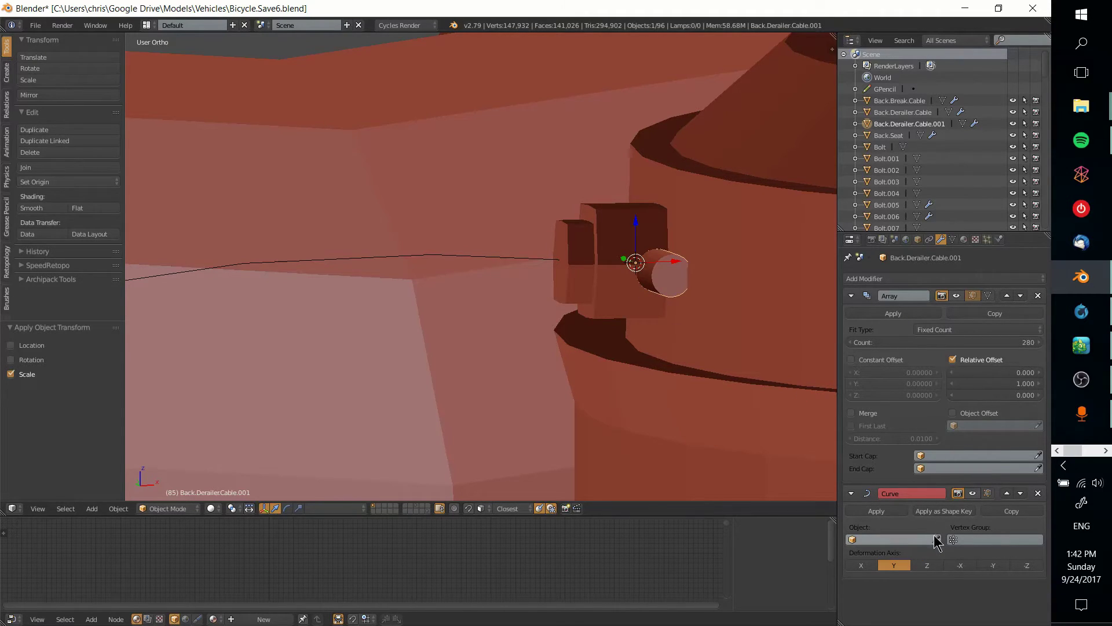
left_click(450, 251)
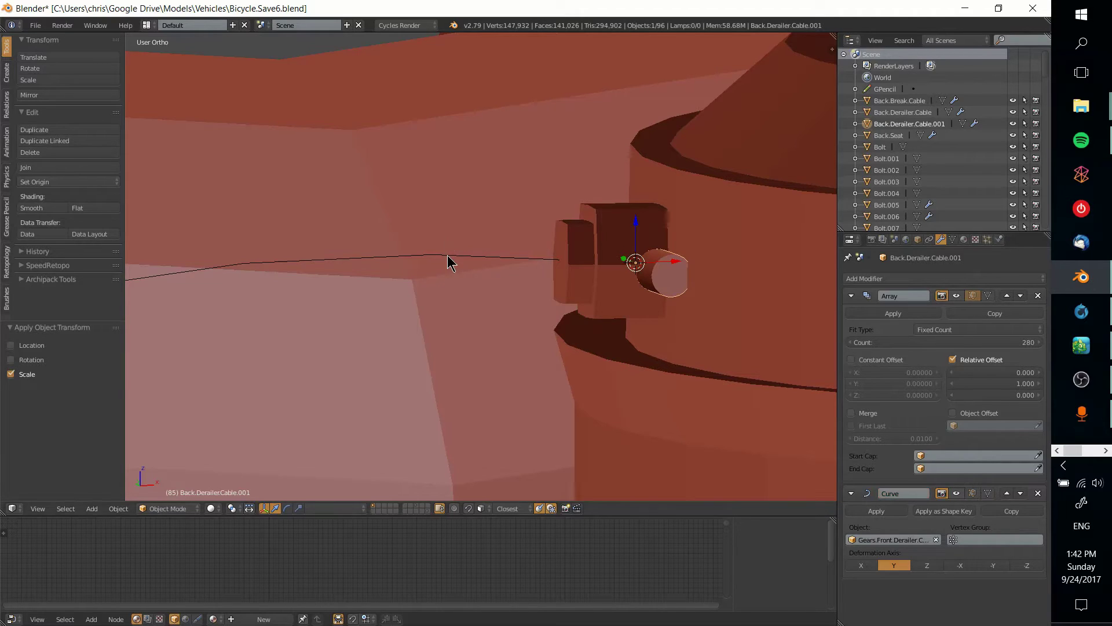
- Turn on the viewport display of the cable segment's Curve and Array modifiers
left_click(957, 493)
middle_click_drag(621, 468, 621, 245)
scroll(643, 284, "down", 6)
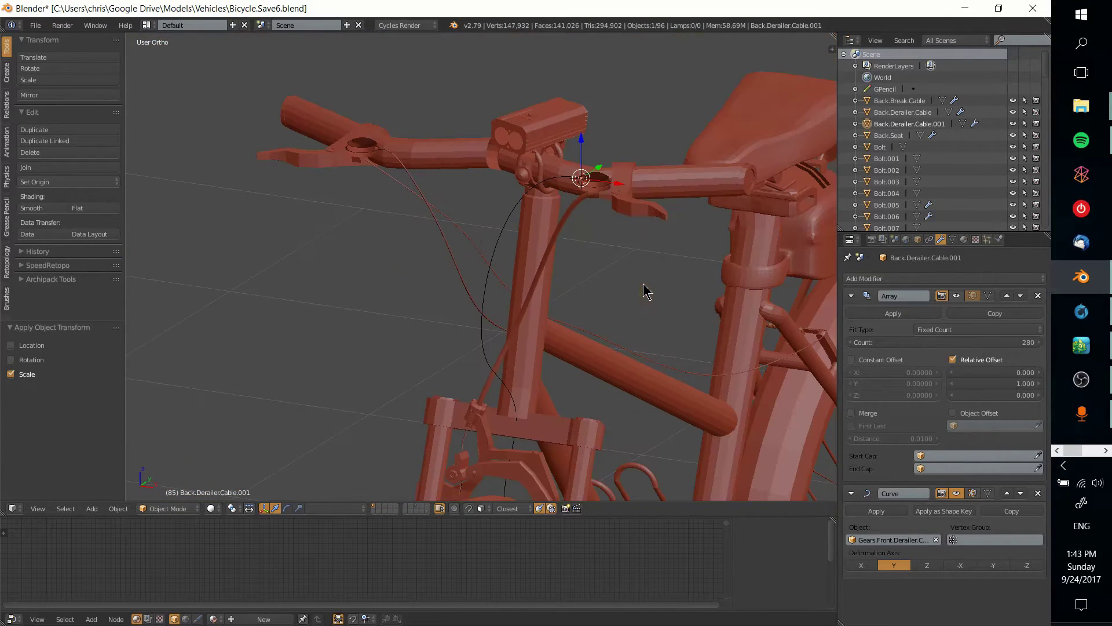
key("Tab")
key("Tab")
middle_click_drag(693, 277, 613, 362, "shift")
scroll(612, 362, "up", 6)
middle_click_drag(669, 431, 674, 372)
left_click(957, 296)
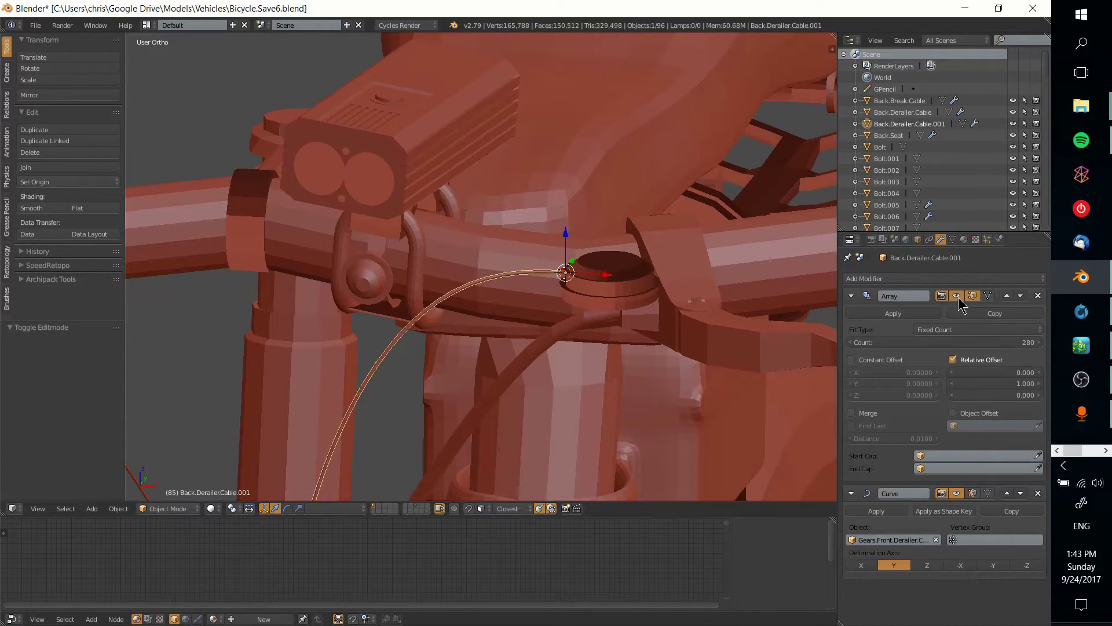
- Follow the arrayed cable from the handlebar shifter down to the front derailleur to check its route along the curve
middle_click_drag(531, 482, 708, 378, "shift")
middle_click_drag(638, 450, 680, 280, "shift")
scroll(679, 290, "down", 1)
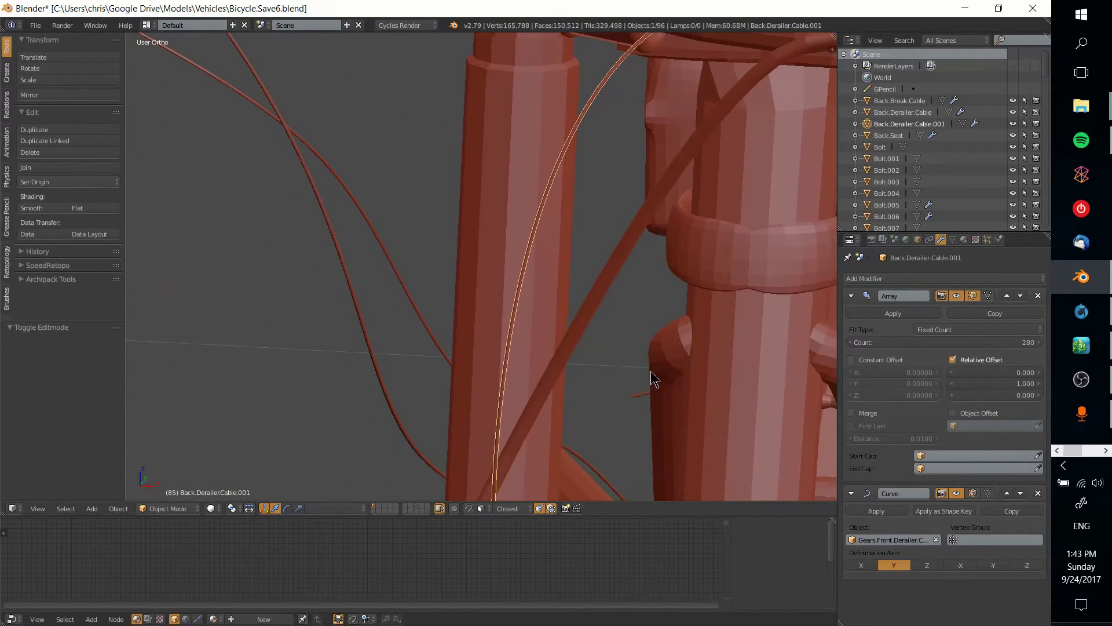
scroll(651, 371, "down", 5)
middle_click_drag(651, 372, 724, 408)
middle_click_drag(567, 475, 639, 323, "shift")
scroll(575, 385, "up", 3)
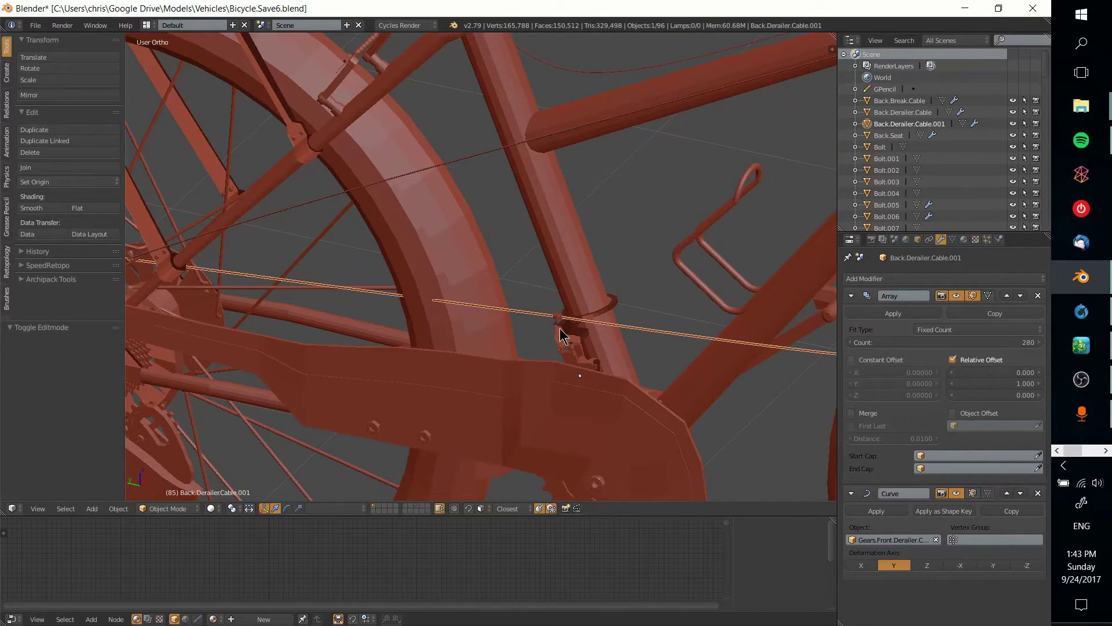
- Examine the start of the arrayed cable where it enters the handlebar shifter from several angles
middle_click_drag(414, 306, 656, 333)
middle_click_drag(729, 381, 600, 358)
scroll(644, 377, "up", 6)
middle_click_drag(796, 405, 500, 307, "shift")
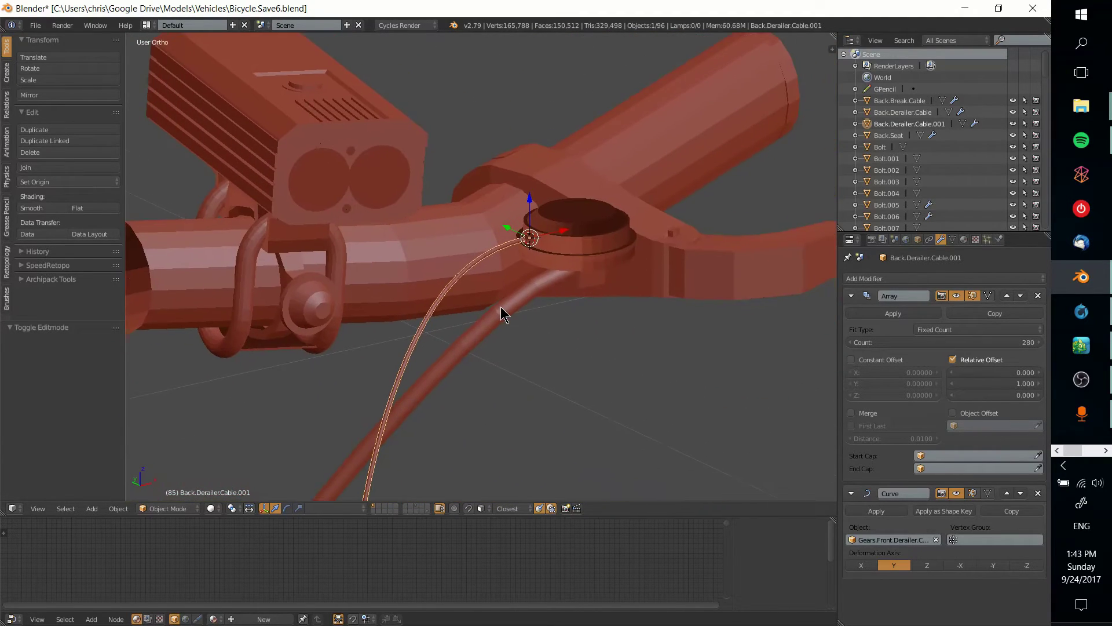
scroll(501, 307, "up", 3)
middle_click_drag(539, 231, 587, 322, "shift")
scroll(629, 375, "up", 3)
middle_click_drag(630, 377, 594, 300)
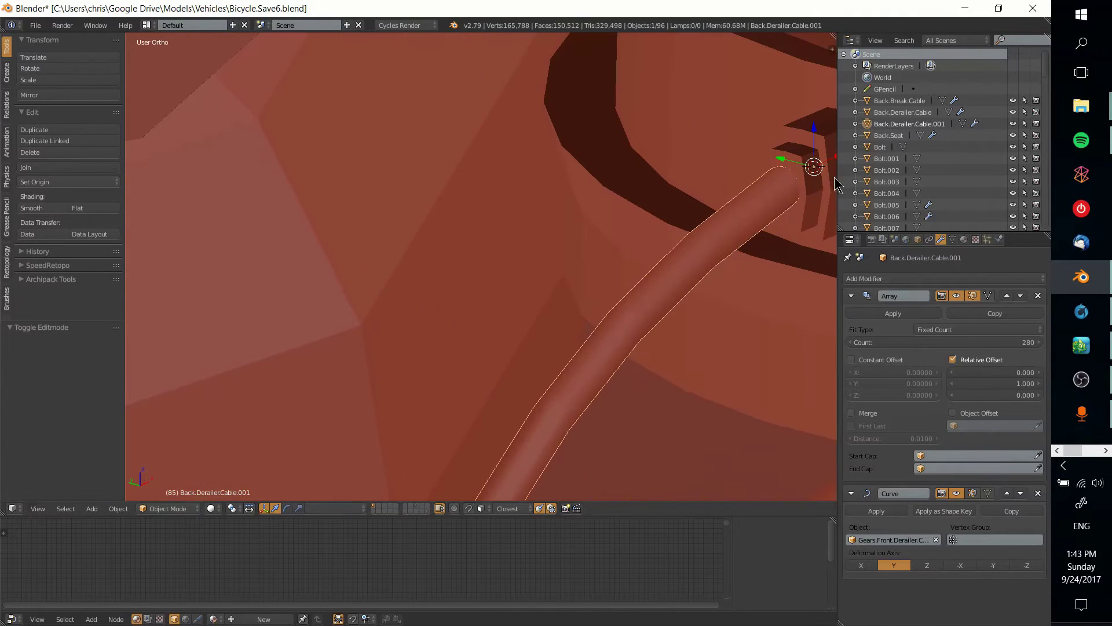
middle_click_drag(810, 184, 701, 253, "shift")
middle_click_drag(689, 420, 592, 370)
scroll(695, 422, "down", 9)
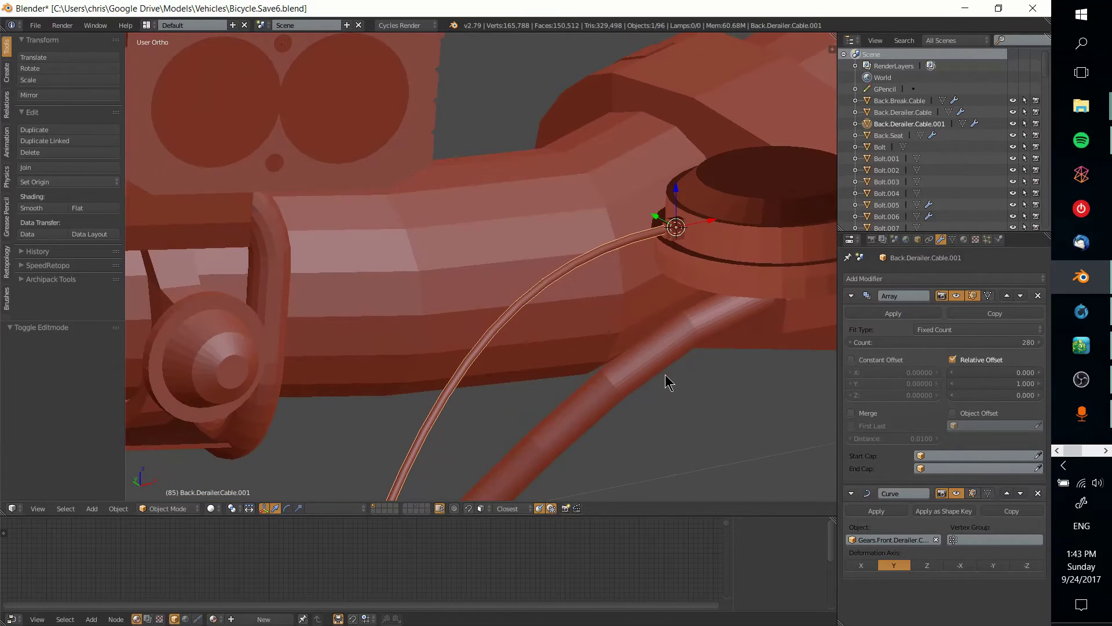
middle_click_drag(665, 375, 649, 348)
- Try the X deformation axis on the cable's Curve modifier and return it to Y
left_click(861, 564)
left_click(892, 565)
left_click(861, 565)
middle_click_drag(724, 475, 724, 498)
left_click(885, 566)
middle_click_drag(671, 423, 803, 499)
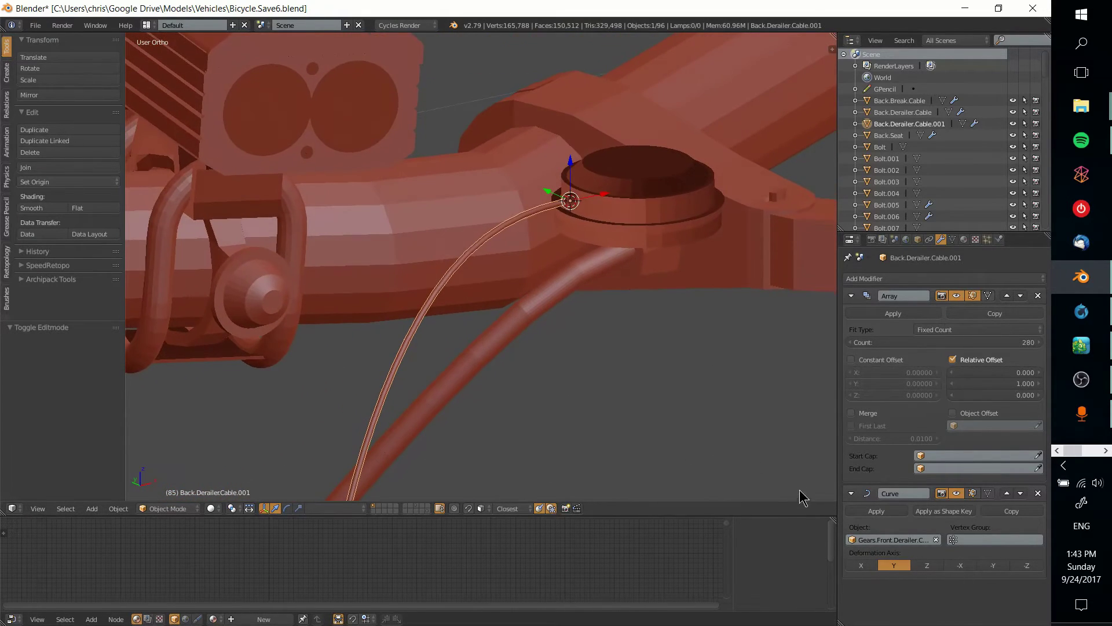
- Check the cable's fit at the shifter housing and its course past the fork and front wheel
scroll(534, 195, "up", 5)
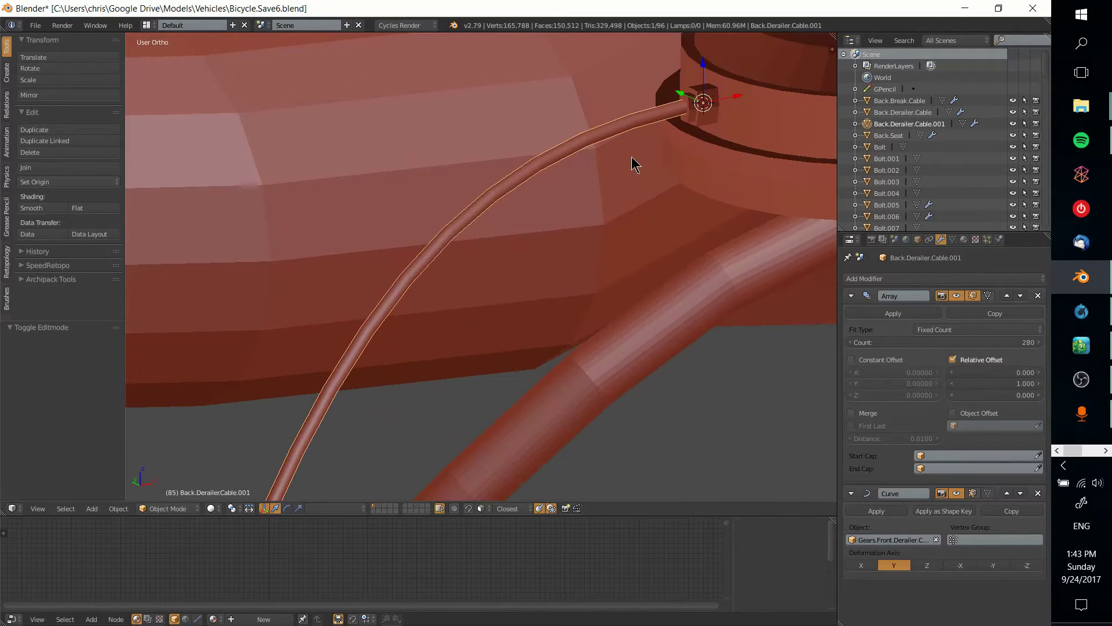
middle_click_drag(665, 143, 611, 227, "shift")
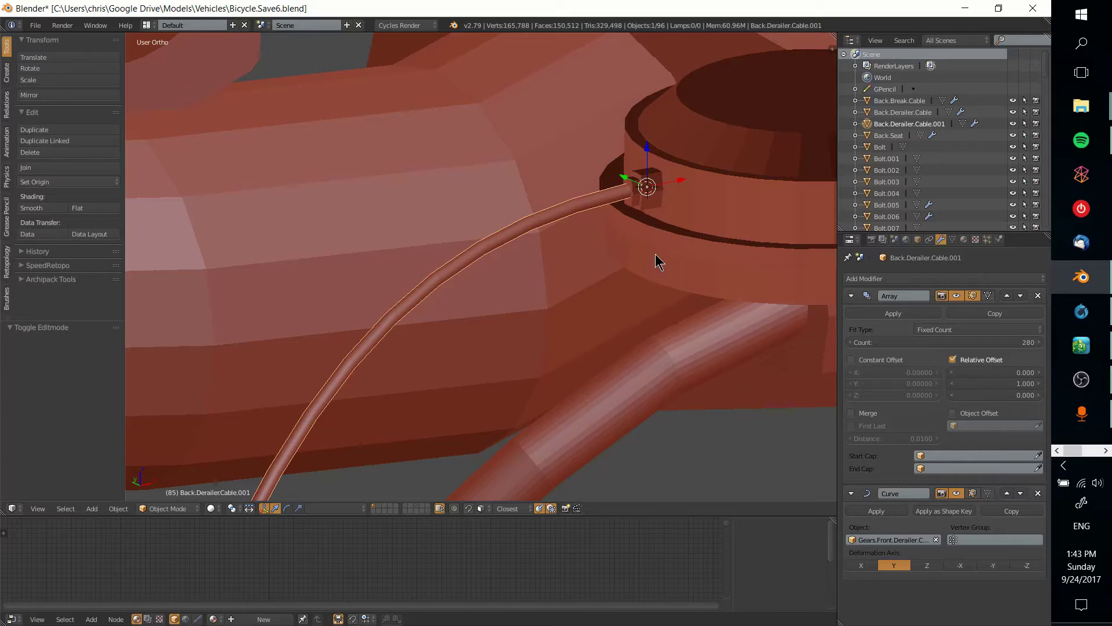
middle_click_drag(501, 346, 622, 386)
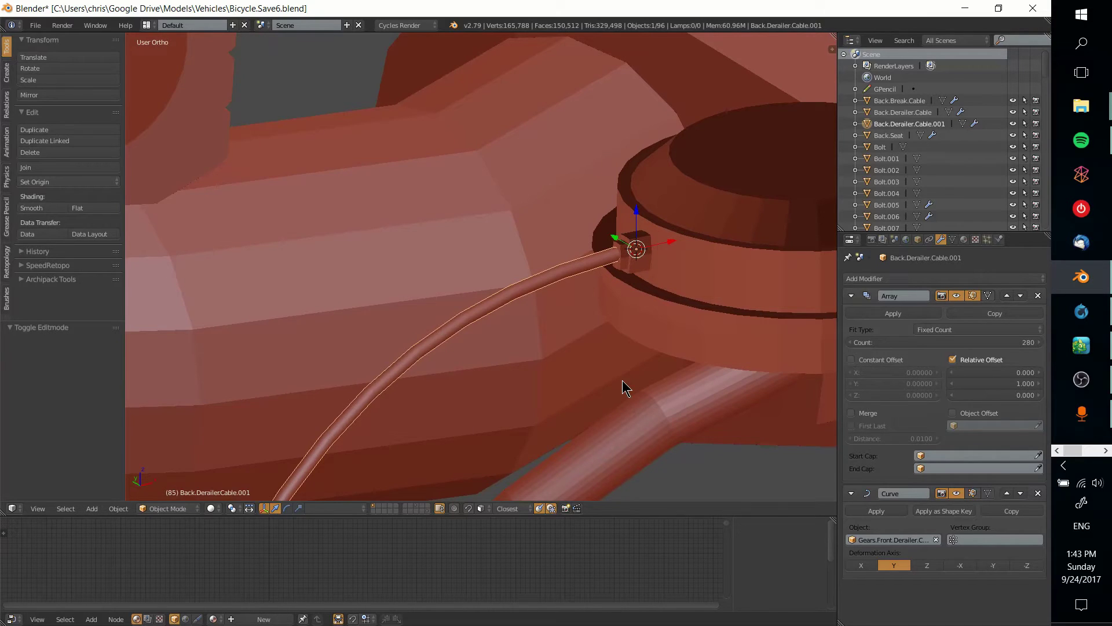
scroll(625, 380, "down", 2)
middle_click_drag(549, 391, 761, 171, "shift")
scroll(503, 371, "down", 11)
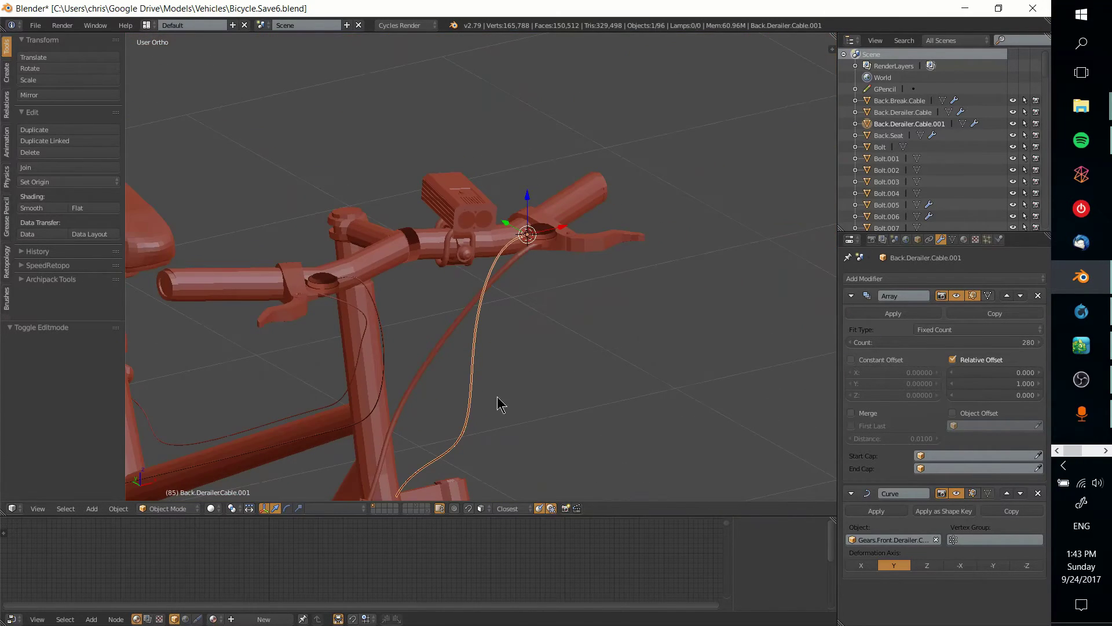
middle_click_drag(494, 400, 648, 215, "shift")
middle_click_drag(330, 429, 565, 246, "shift")
middle_click_drag(466, 276, 508, 277)
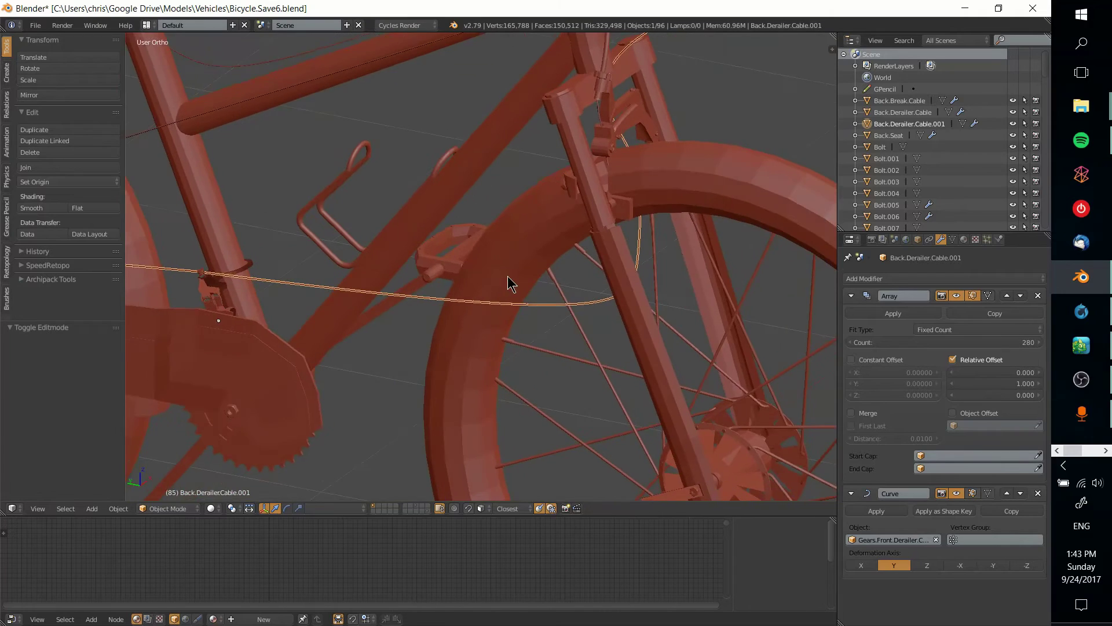
- Reduce the Array modifier's fixed count to 187 so the cable ends just past the front derailleur clamp
scroll(504, 279, "down", 1)
middle_click_drag(208, 316, 498, 304, "shift")
scroll(498, 304, "up", 4)
scroll(637, 333, "up", 5)
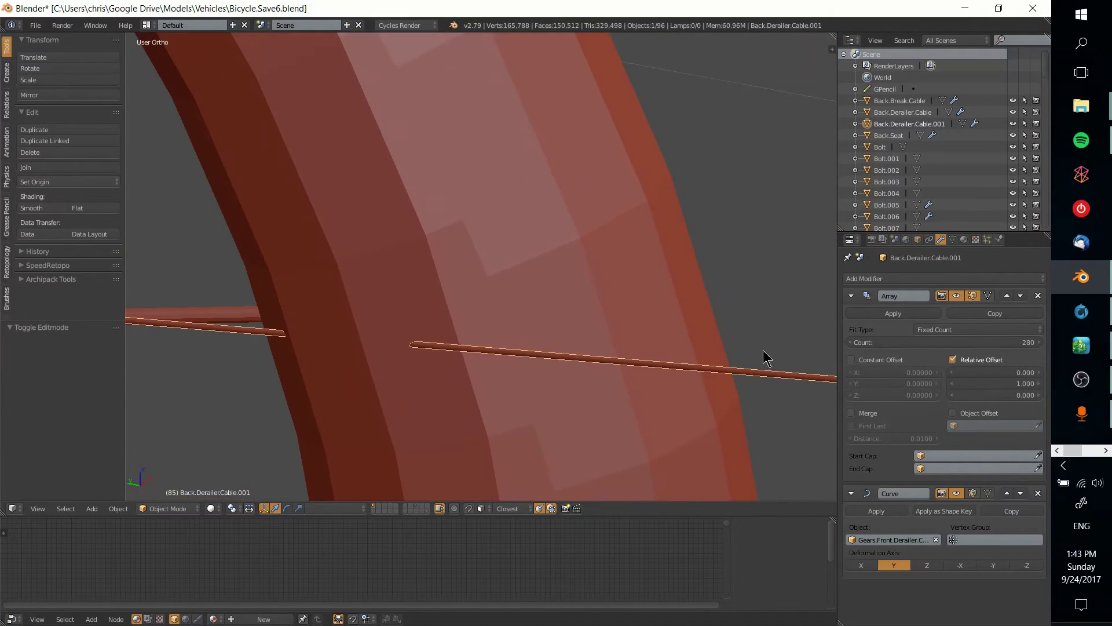
middle_click_drag(764, 350, 378, 307, "shift")
middle_click_drag(617, 358, 546, 305, "shift")
scroll(546, 306, "up", 4)
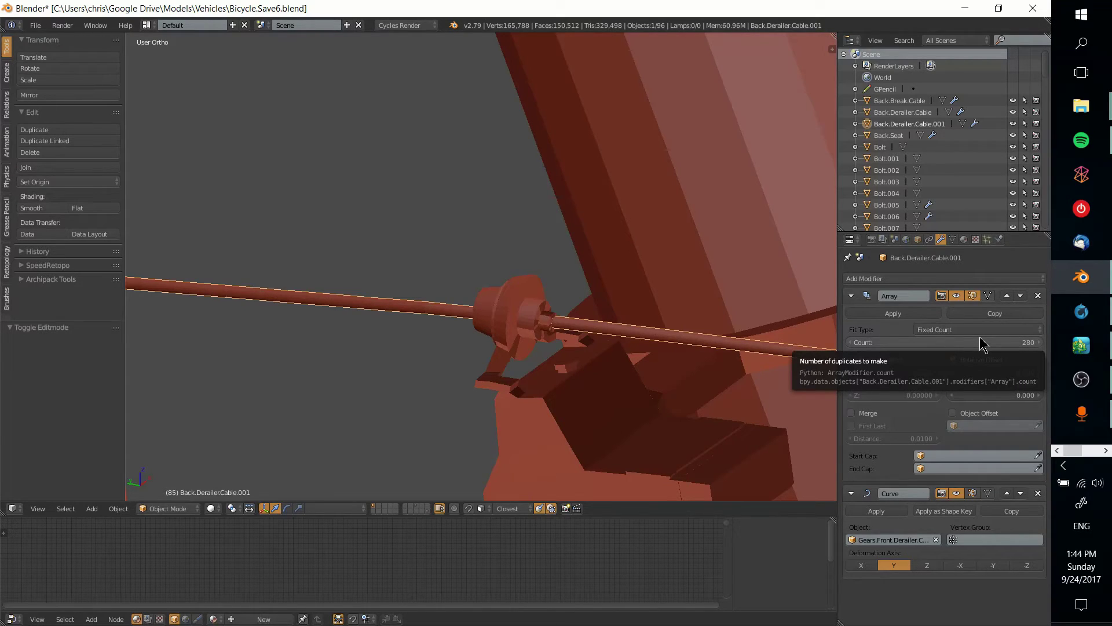
left_click_drag(990, 347, 937, 342)
left_click(1037, 343)
left_click(1038, 342)
left_click(1037, 343)
left_click(851, 343)
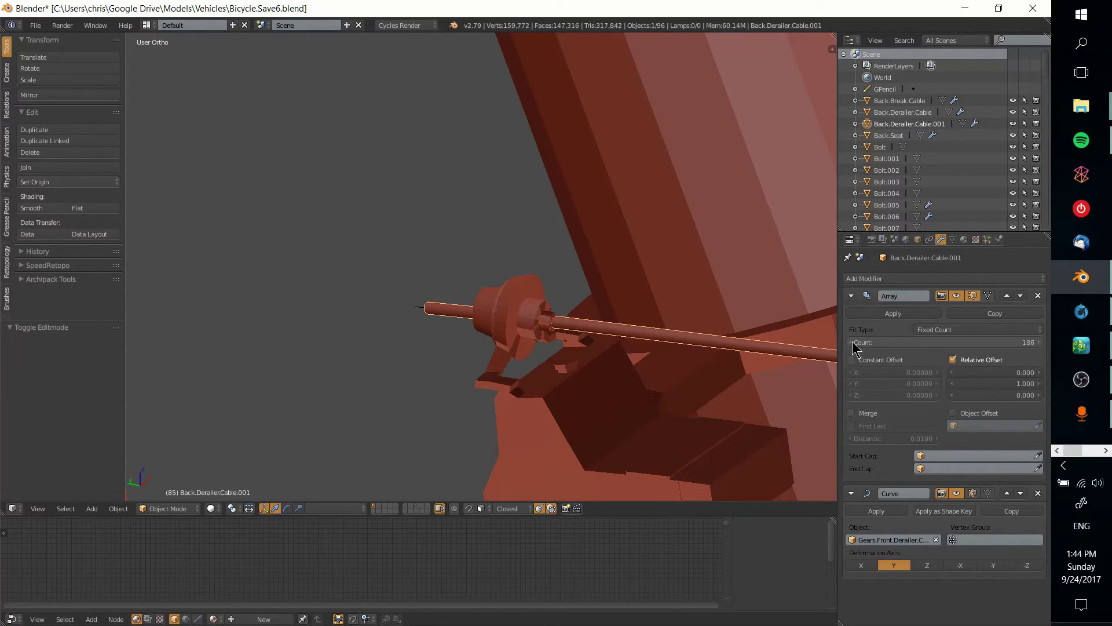
left_click(1035, 342)
- Trace the shortened cable from the front derailleur back to the head tube, checking where it intersects the frame
scroll(603, 348, "down", 2)
middle_click_drag(536, 381, 432, 324, "shift")
middle_click_drag(480, 288, 484, 336, "shift")
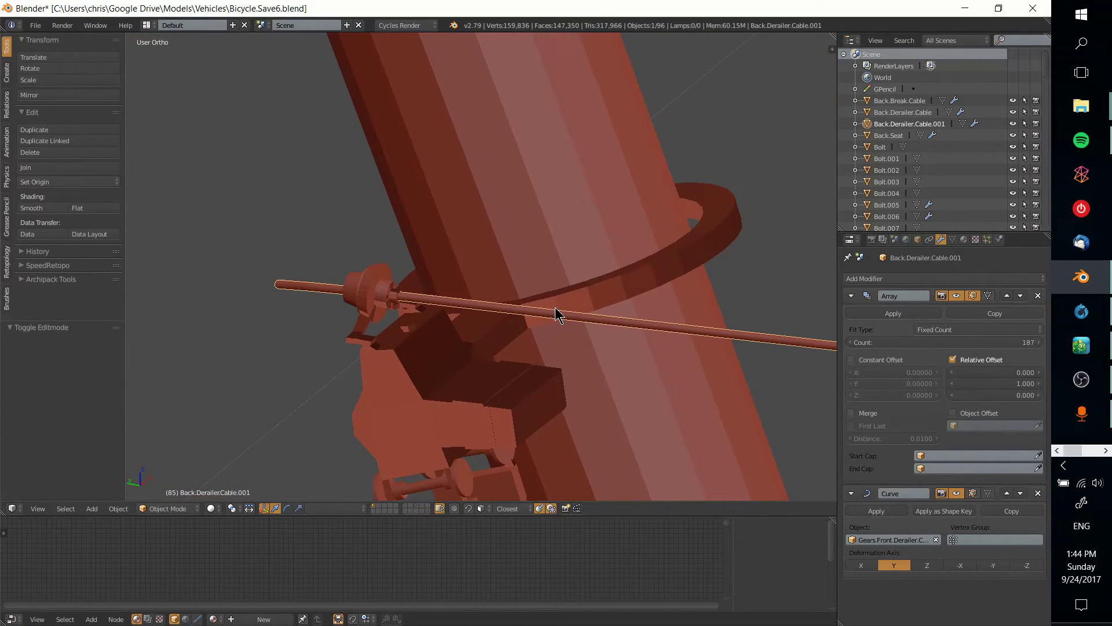
scroll(600, 298, "down", 3)
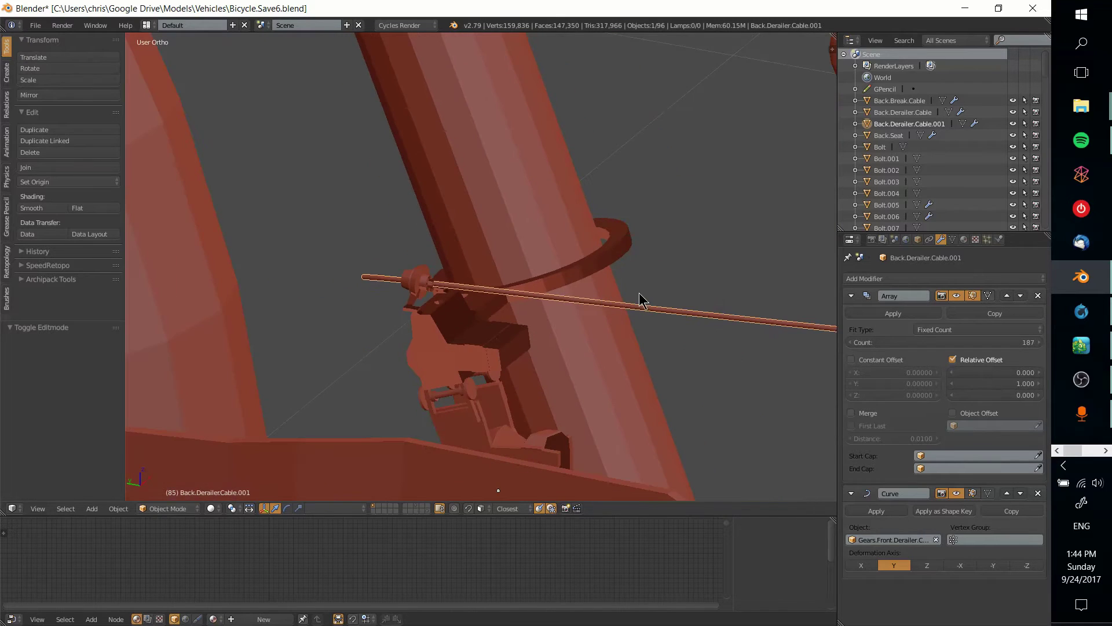
middle_click_drag(804, 285, 414, 320, "shift")
middle_click_drag(640, 300, 351, 307, "shift")
middle_click_drag(585, 364, 809, 330, "shift")
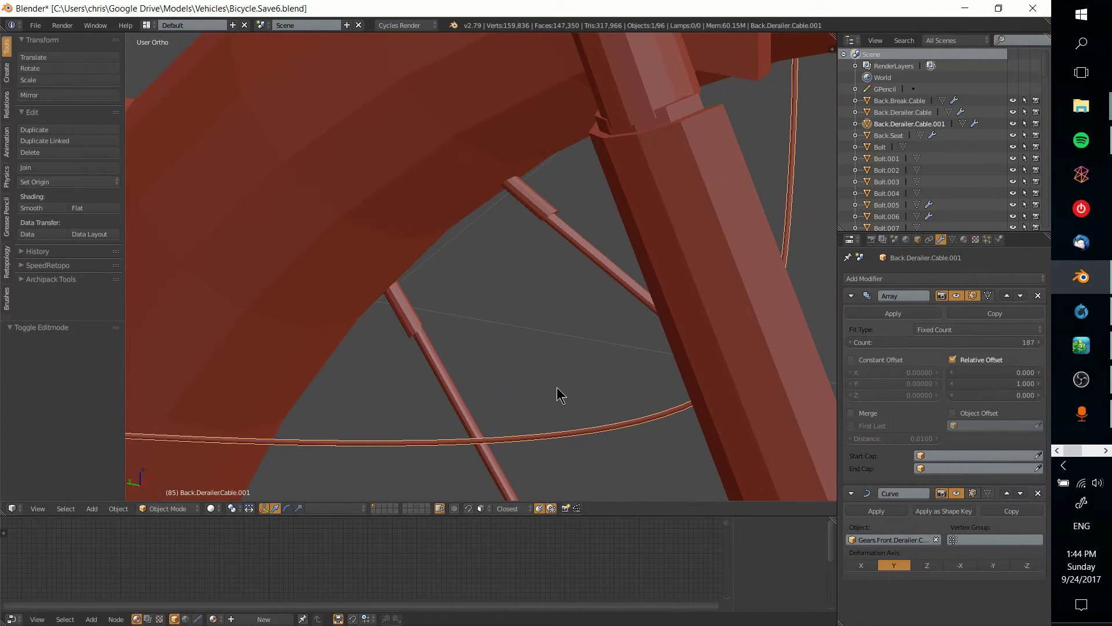
middle_click_drag(756, 172, 711, 347, "shift")
middle_click_drag(697, 244, 661, 244, "shift")
scroll(588, 276, "up", 6)
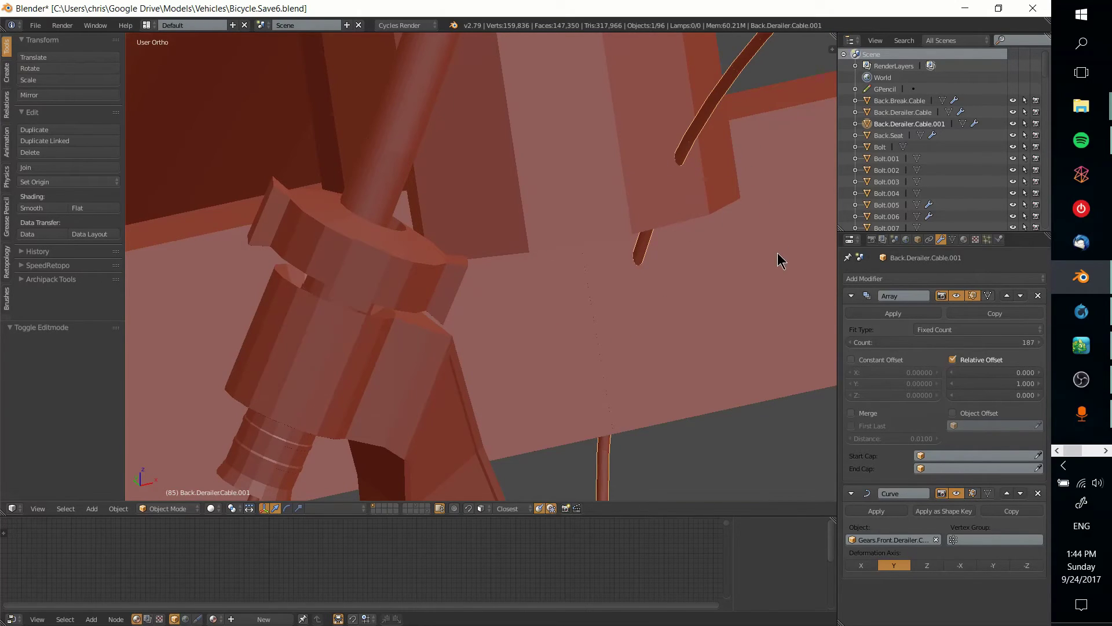
scroll(778, 255, "down", 5)
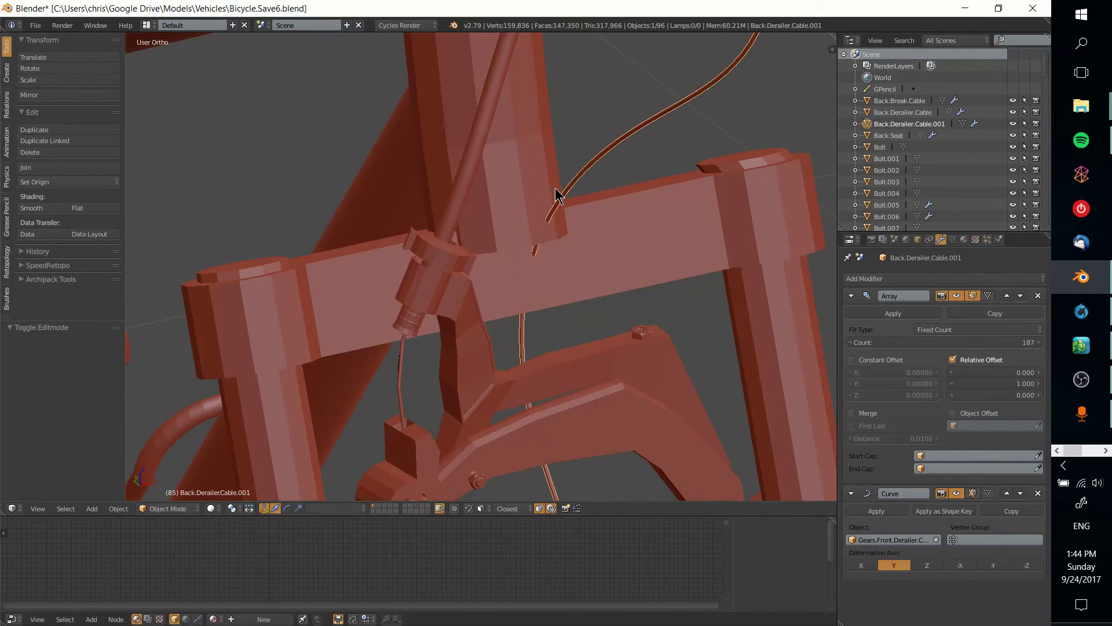
- Hide the cable segment and select the front derailleur curve near the head tube
key("h")
right_click(567, 201)
scroll(683, 365, "down", 6)
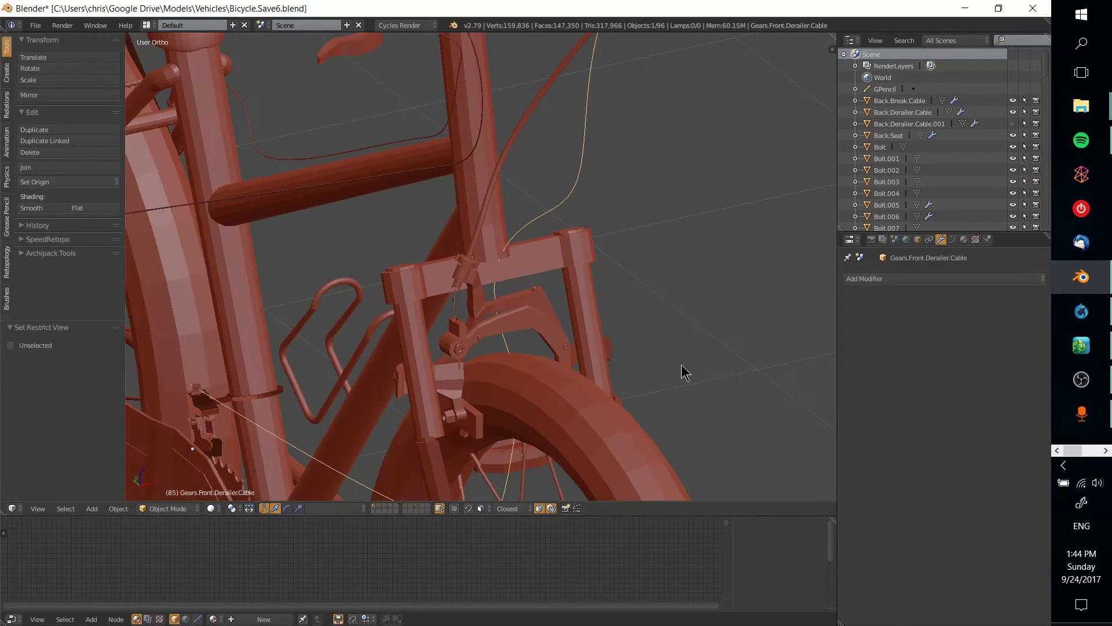
middle_click_drag(682, 364, 579, 380)
middle_click_drag(729, 382, 551, 348, "shift")
scroll(512, 299, "up", 5)
- Move two neighbouring control points of the curve beside the head tube along Y, the lower one by 0.056
key("Tab")
key("g")
key("y")
left_click(595, 354)
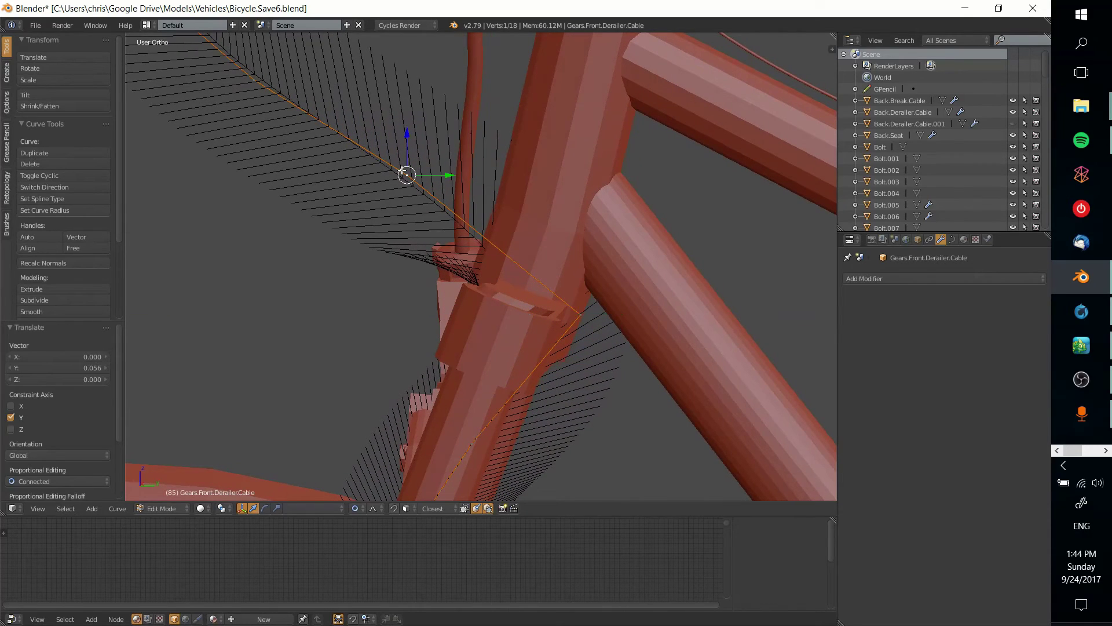
key("g")
key("y")
left_click(481, 183)
key("Tab")
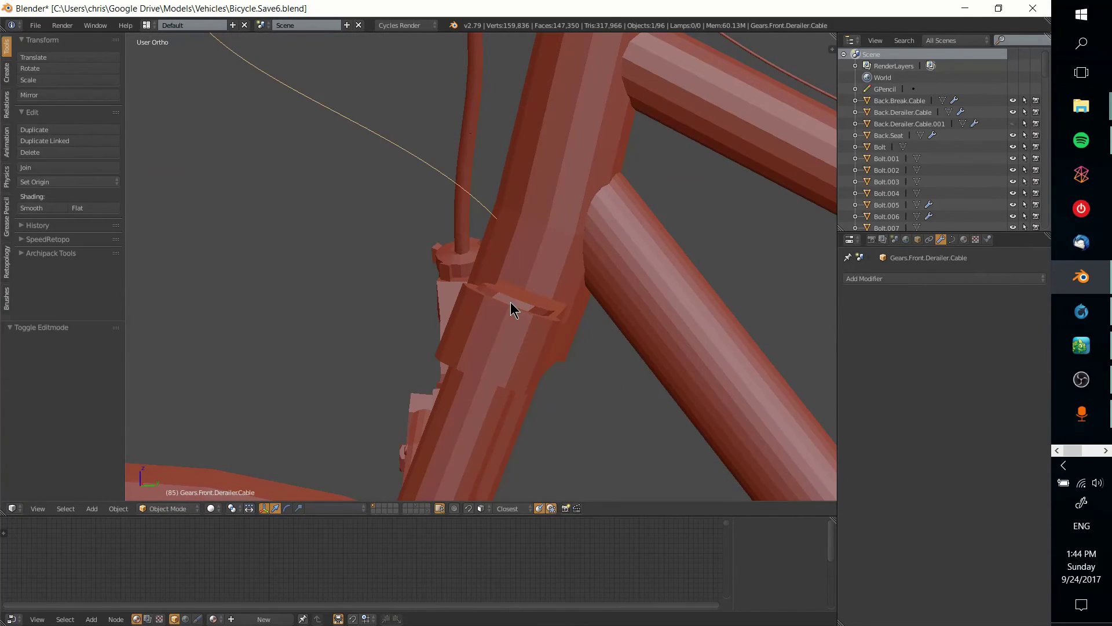
- Unhide the cable segment to show it along the reshaped curve
key("alt+h")
scroll(579, 328, "down", 2)
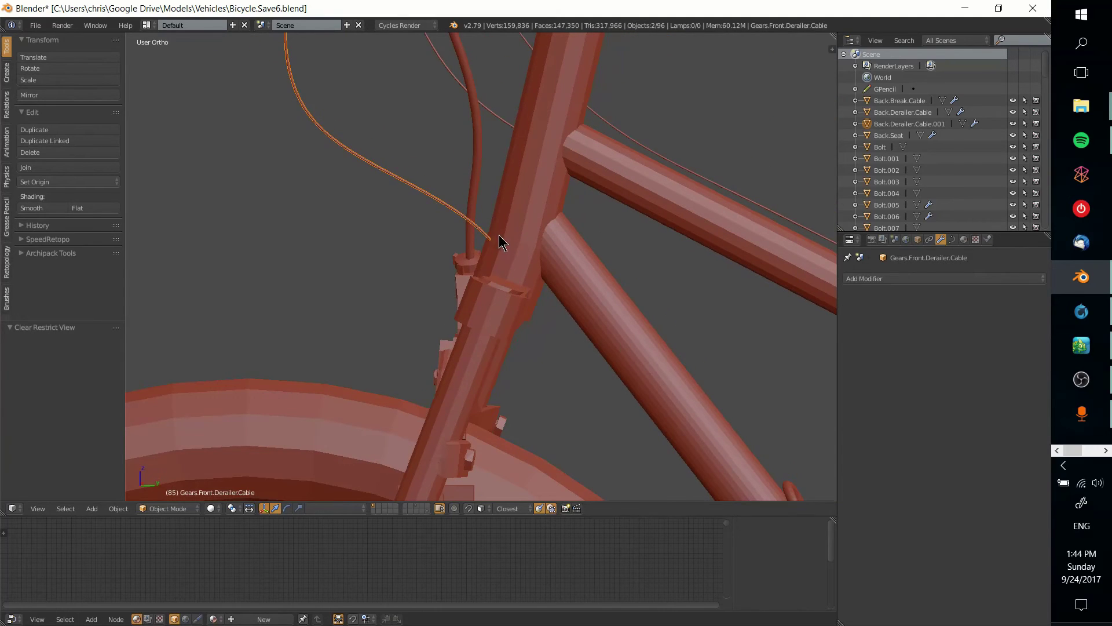
scroll(457, 183, "down", 2)
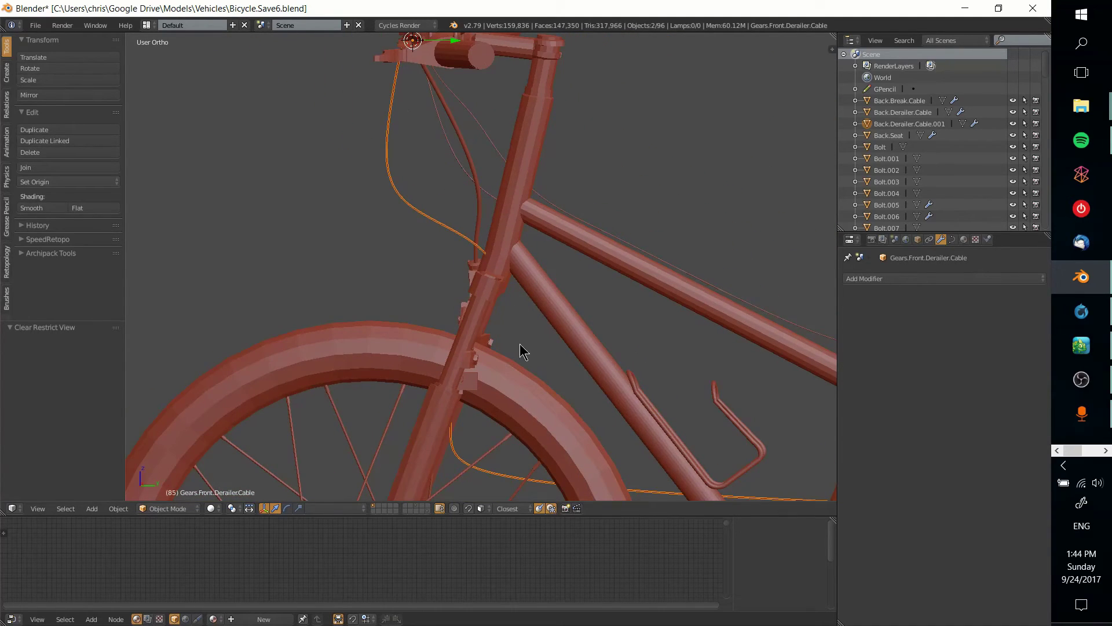
- Select the cable segment and examine its end against the curve at the front derailleur clamp
middle_click_drag(814, 496, 445, 401, "shift")
scroll(448, 408, "down", 2)
scroll(468, 328, "up", 6)
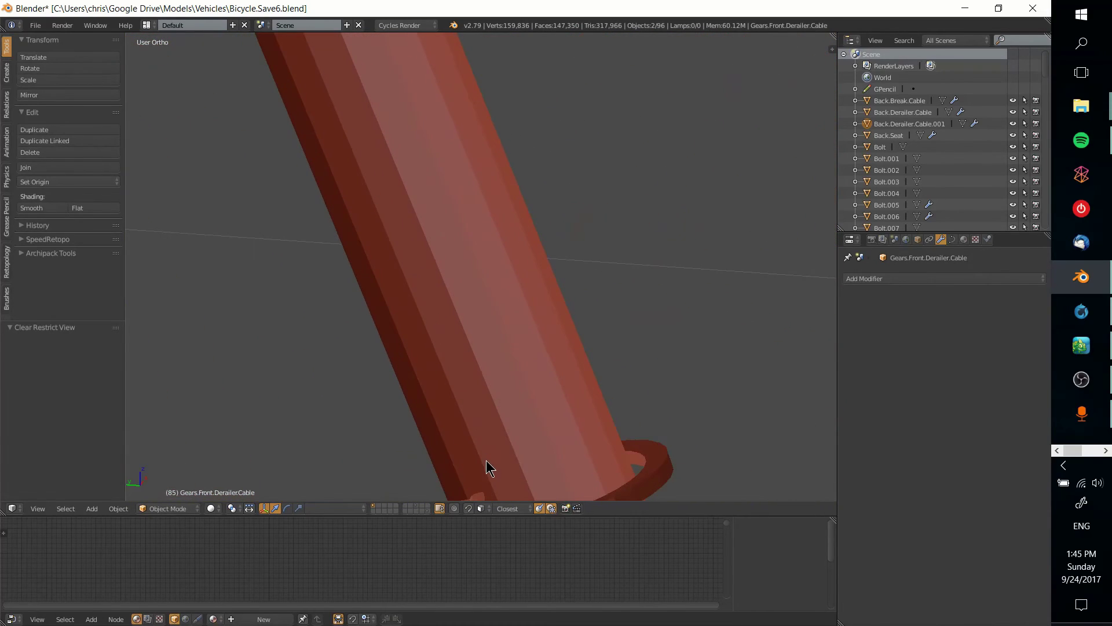
middle_click_drag(488, 450, 493, 298, "shift")
middle_click_drag(493, 344, 500, 299, "shift")
scroll(514, 319, "up", 4)
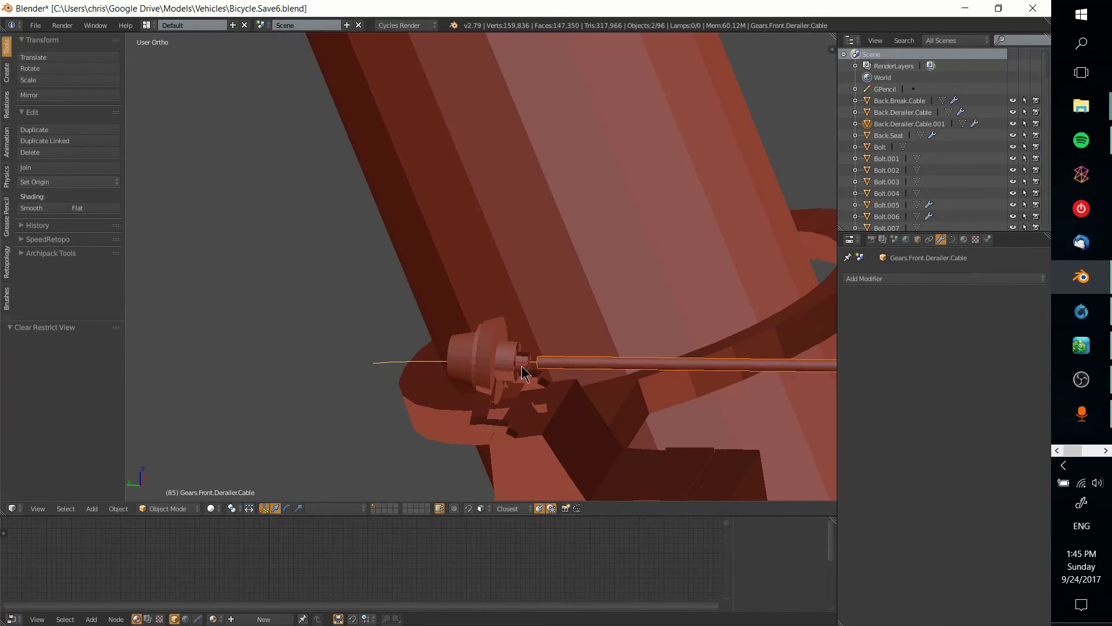
right_click(595, 365)
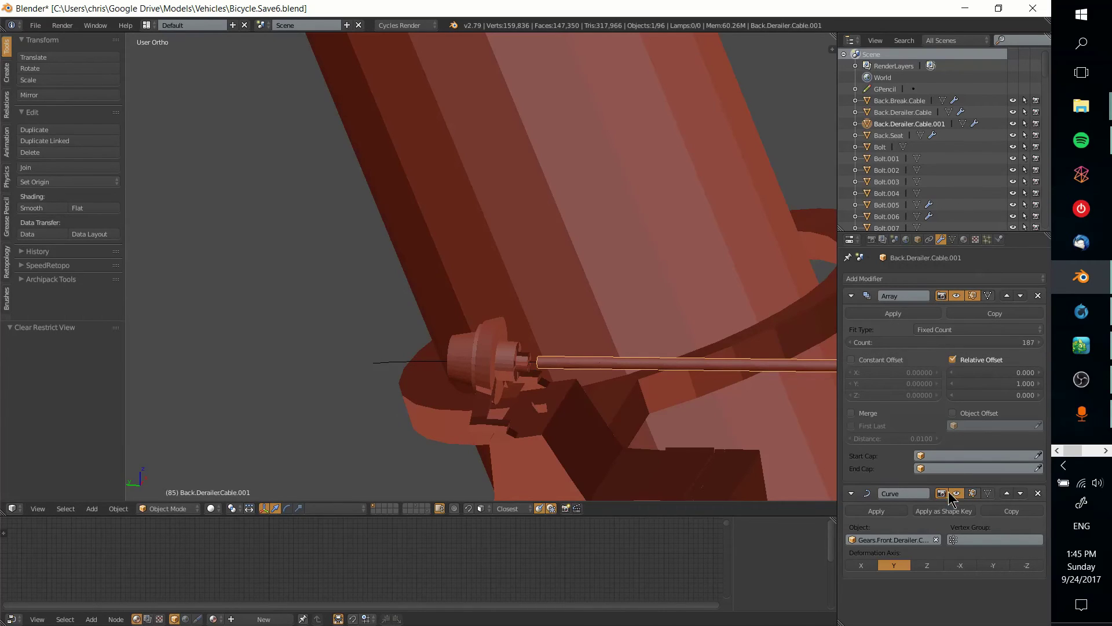
scroll(762, 319, "down", 5)
middle_click_drag(762, 308, 655, 336, "shift")
middle_click_drag(808, 276, 653, 241, "shift")
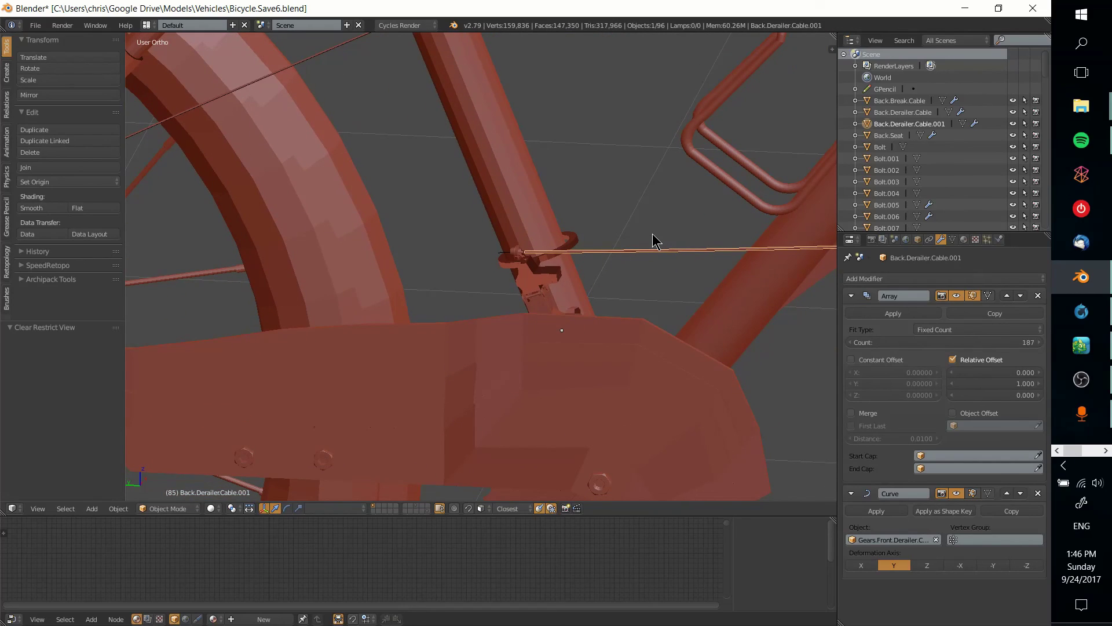